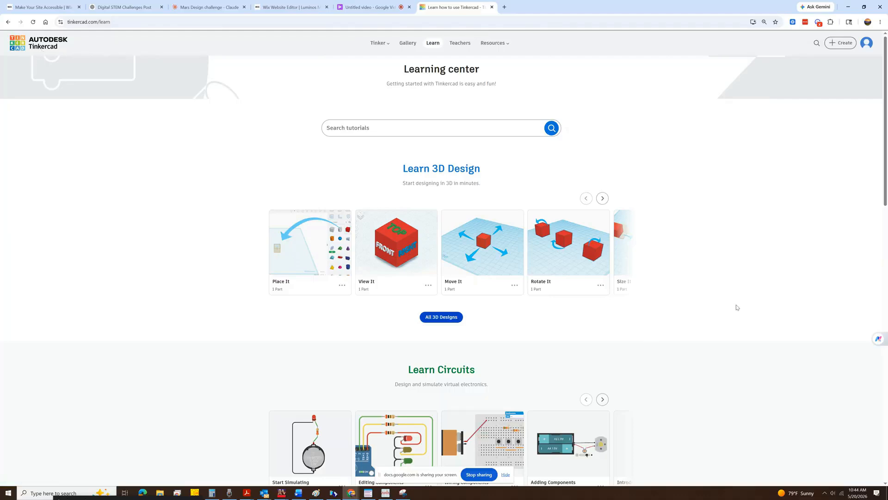
# Start a new blank 3D design from the Create menu
pyautogui.click(863, 47)
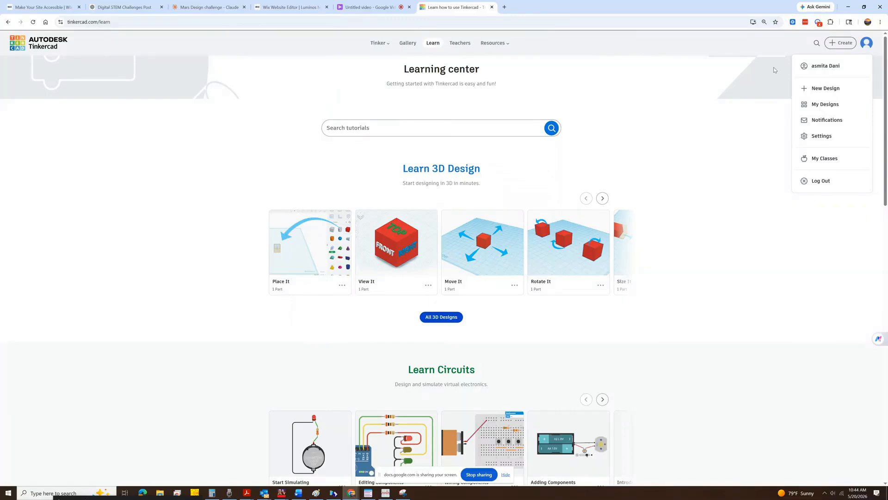
pyautogui.click(712, 94)
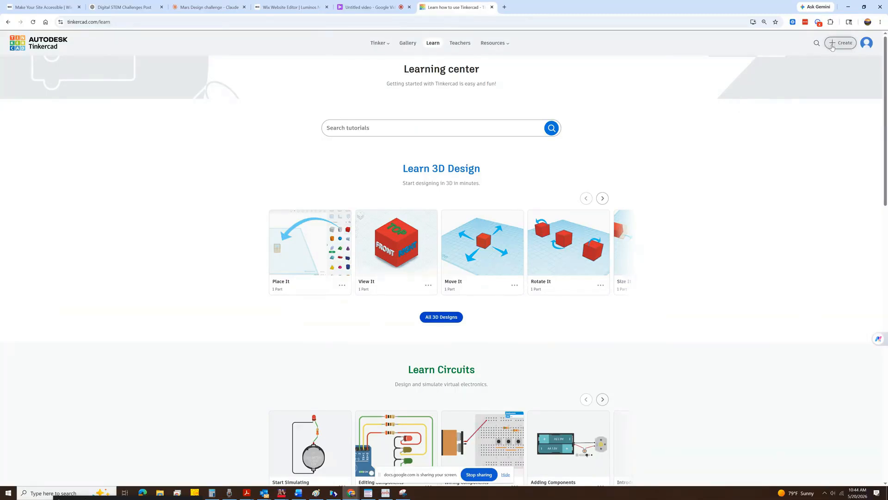
pyautogui.click(831, 47)
pyautogui.click(810, 67)
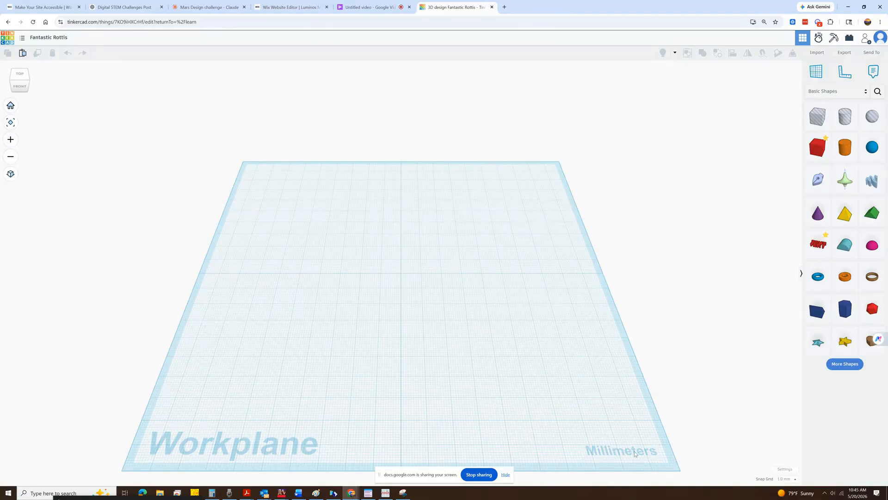
# Set the workplane width to 500 mm, keeping Metric units and 1:1 scale
pyautogui.click(783, 470)
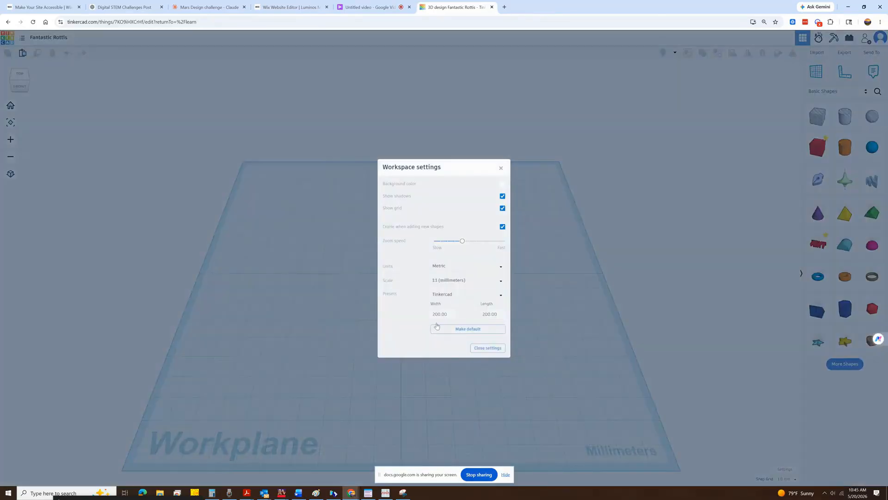
pyautogui.click(482, 270)
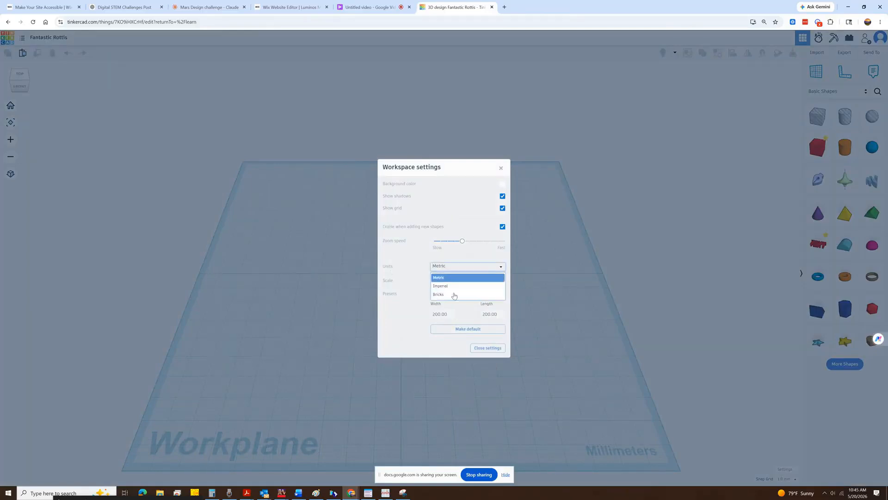
pyautogui.click(403, 269)
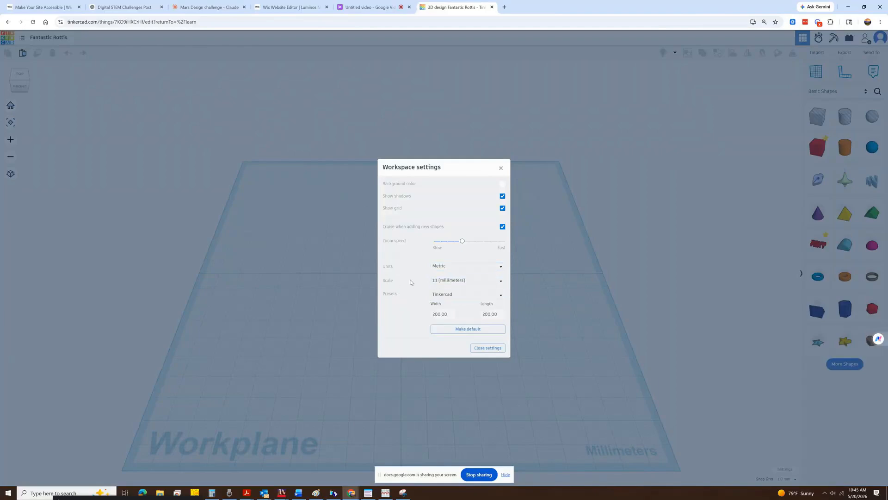
pyautogui.click(499, 283)
pyautogui.click(499, 283)
pyautogui.click(447, 315)
pyautogui.write('500')
pyautogui.click(489, 313)
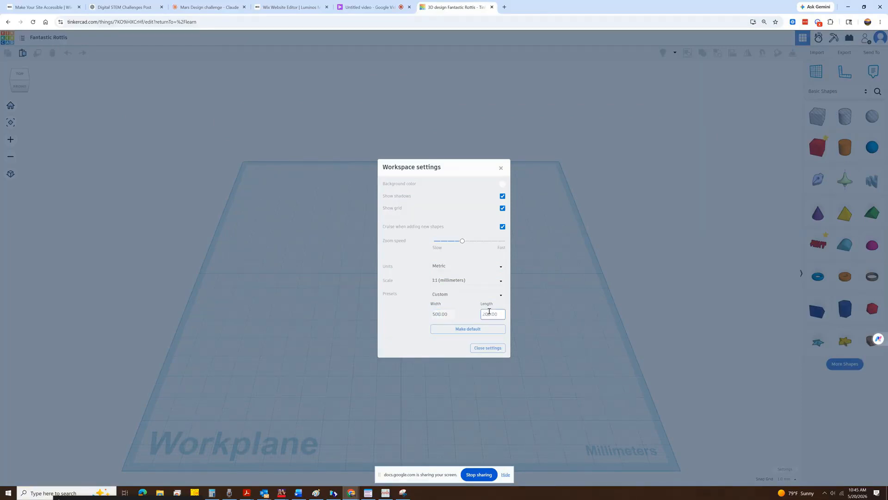
pyautogui.click(476, 349)
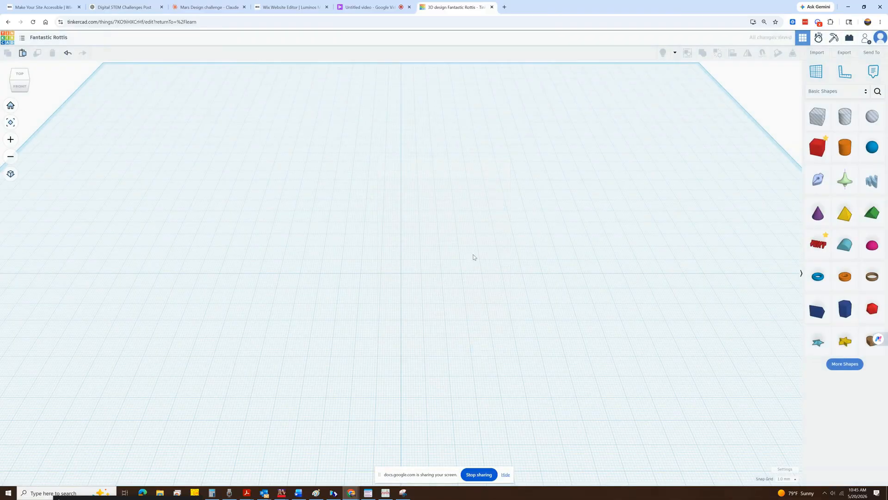
# Zoom in and out, then tilt the view toward a more top-down angle of the workplane
pyautogui.scroll(-2, 474, 256)
pyautogui.scroll(-2, 456, 296)
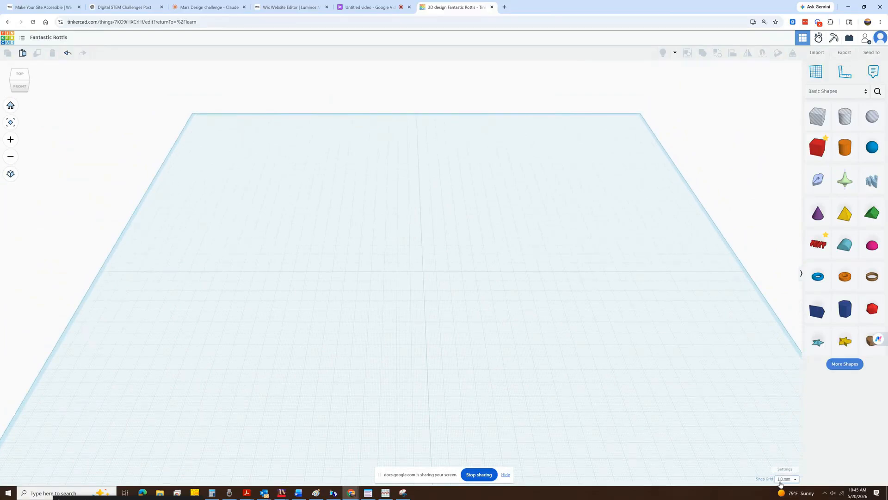
pyautogui.scroll(3, 432, 264)
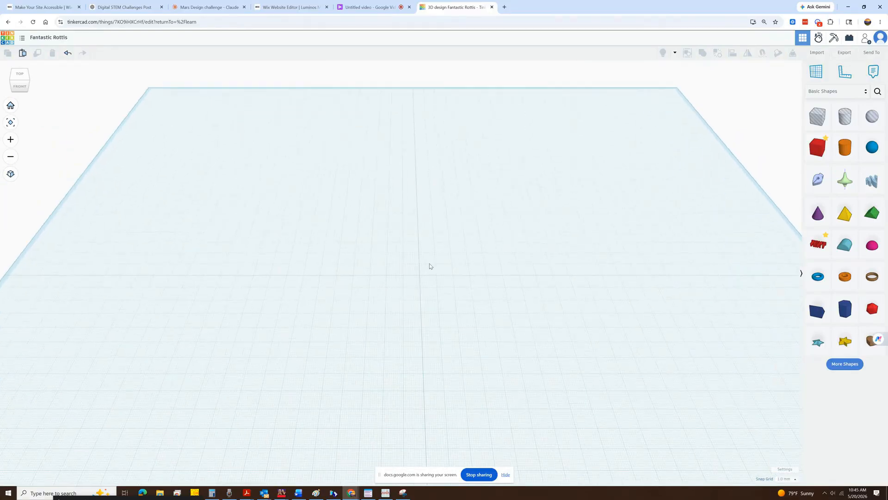
pyautogui.scroll(5, 423, 274)
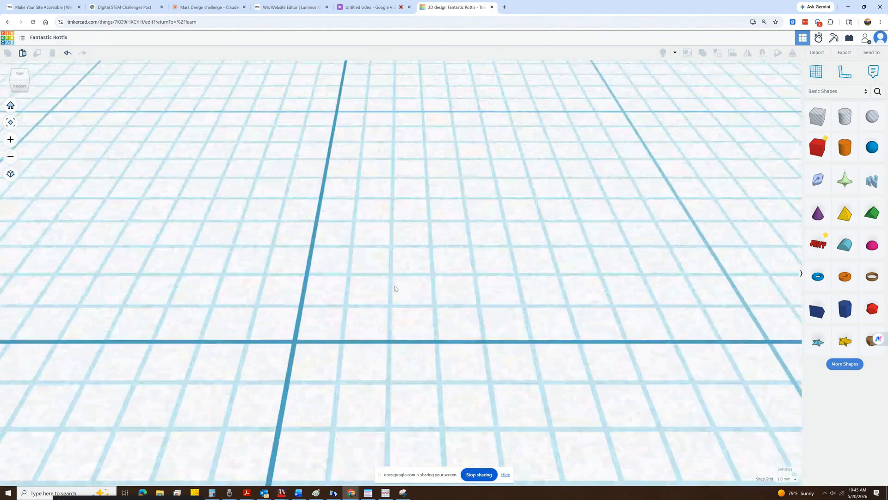
pyautogui.scroll(-5, 404, 298)
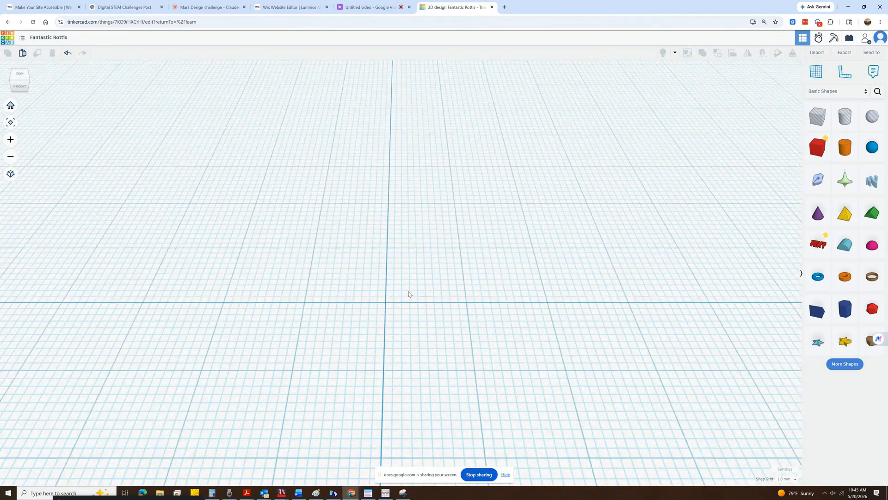
pyautogui.scroll(-4, 414, 293)
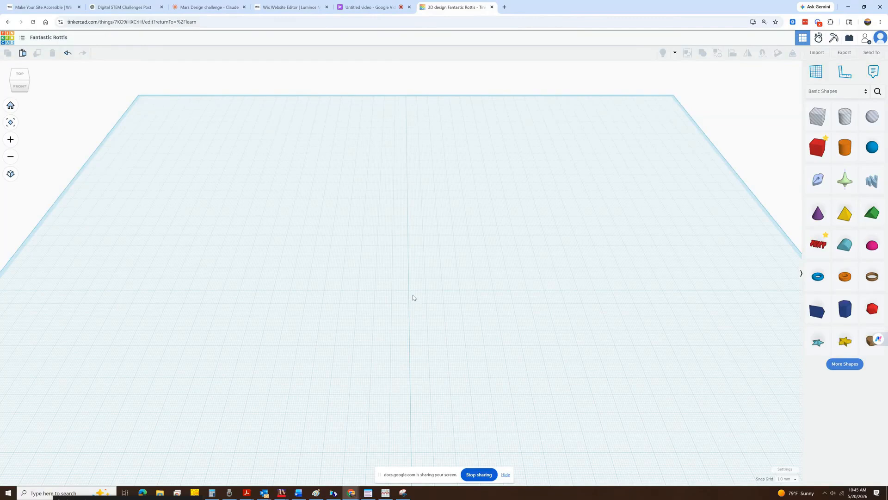
pyautogui.moveTo(440, 248); pyautogui.dragTo(420, 370, button='right')
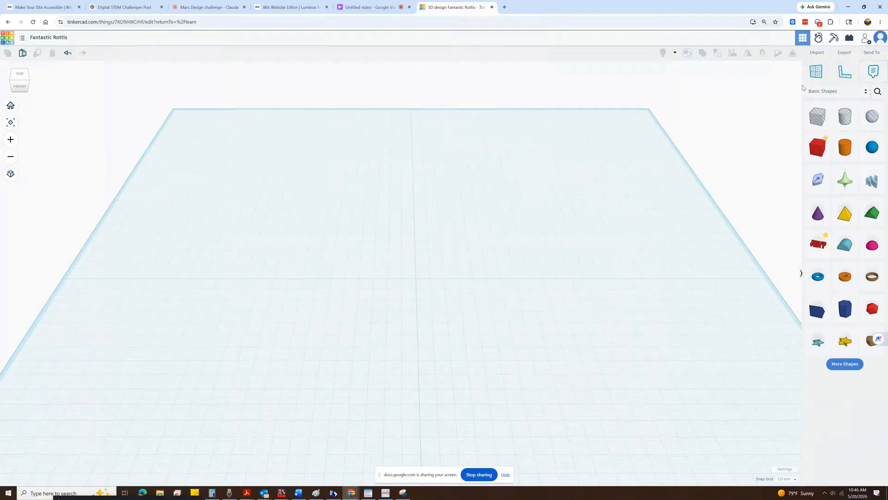
# Place a red Box from Basic Shapes at the centre of the workplane
pyautogui.click(866, 92)
pyautogui.moveTo(317, 288); pyautogui.dragTo(496, 275, button='right')
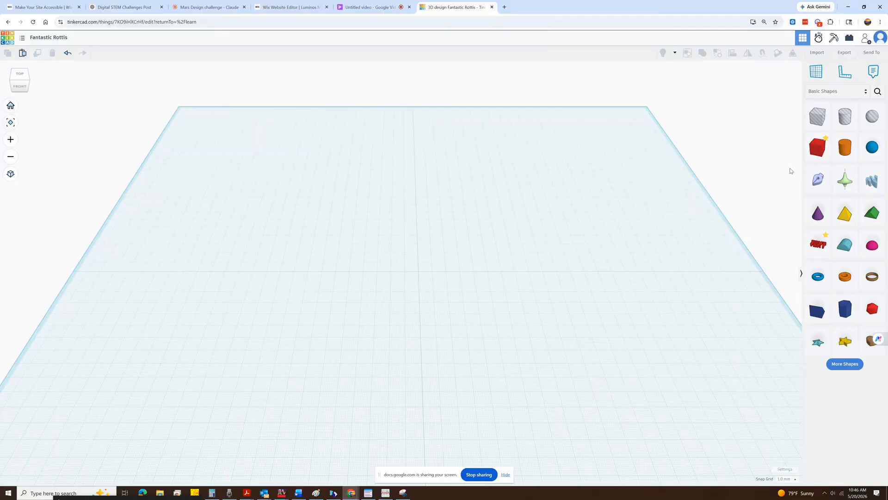
pyautogui.moveTo(819, 150); pyautogui.dragTo(419, 274)
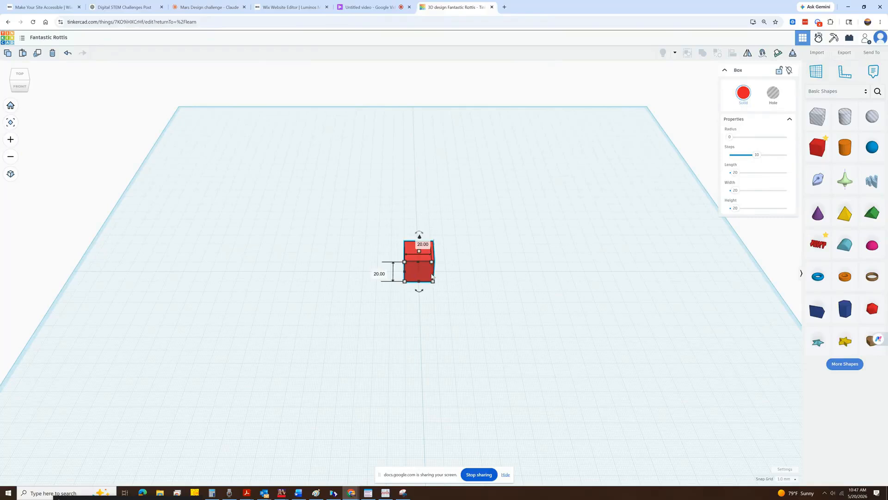
# Enlarge the box's footprint to about 40 mm long and 31 mm wide
pyautogui.scroll(5, 409, 262)
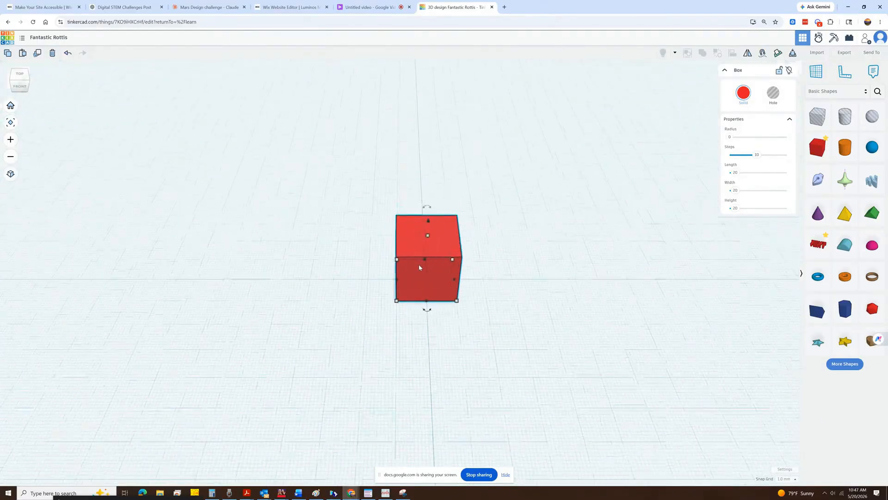
pyautogui.scroll(2, 419, 267)
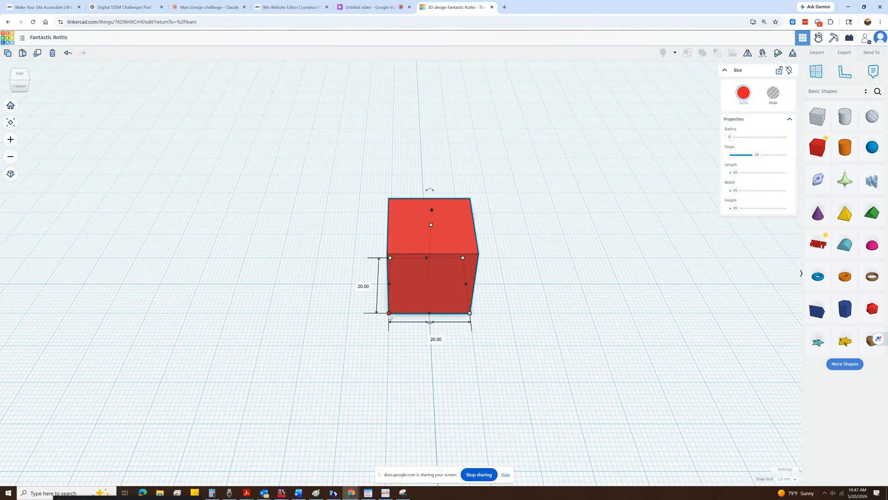
pyautogui.moveTo(389, 314); pyautogui.dragTo(346, 351)
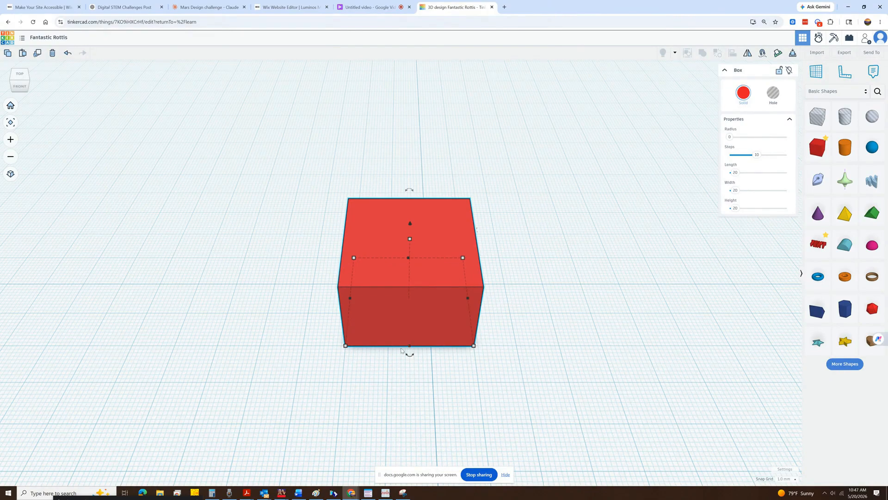
pyautogui.moveTo(410, 348); pyautogui.dragTo(403, 386)
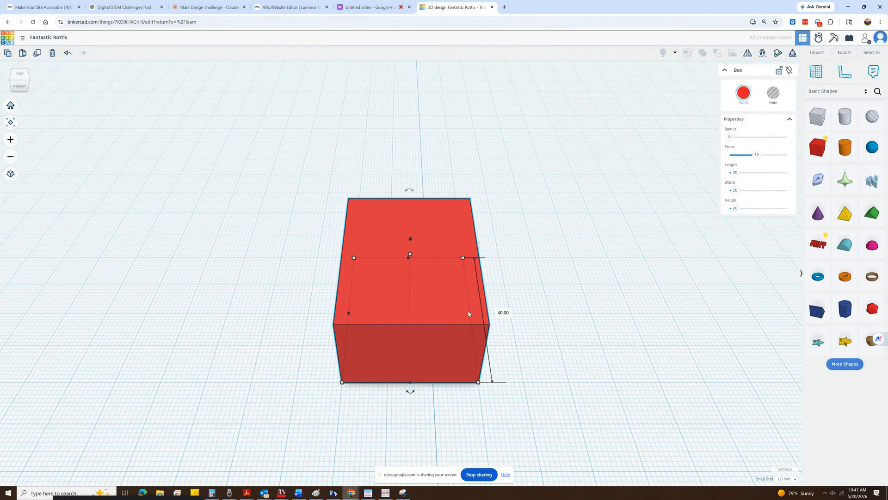
pyautogui.moveTo(470, 310); pyautogui.dragTo(510, 317)
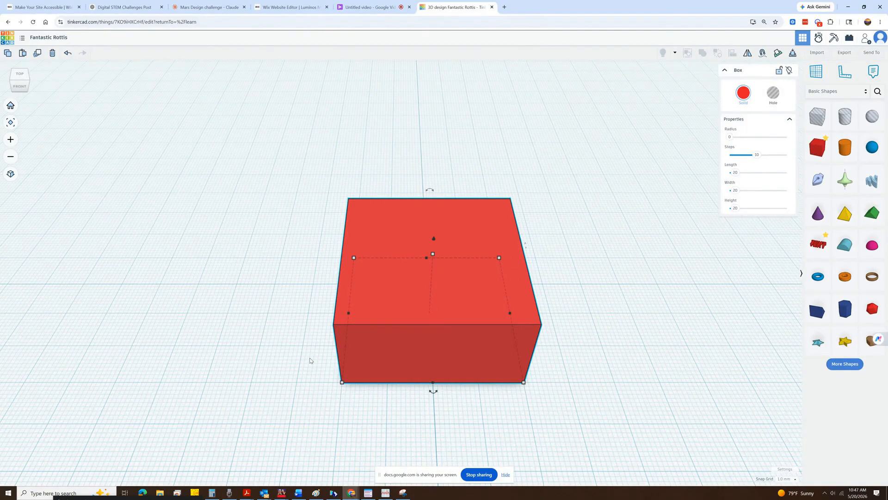
# From the front view, raise the box's height to about 32 mm
pyautogui.click(23, 87)
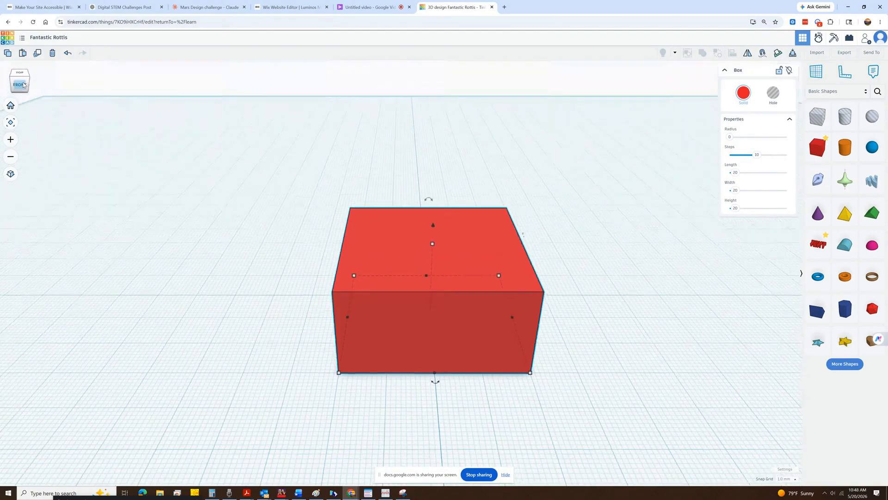
pyautogui.moveTo(23, 82); pyautogui.dragTo(23, 84)
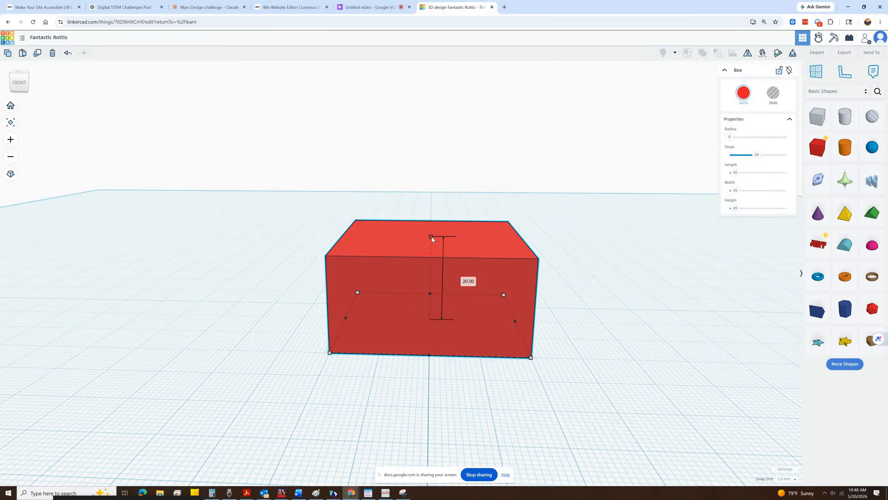
pyautogui.moveTo(432, 238); pyautogui.dragTo(435, 194)
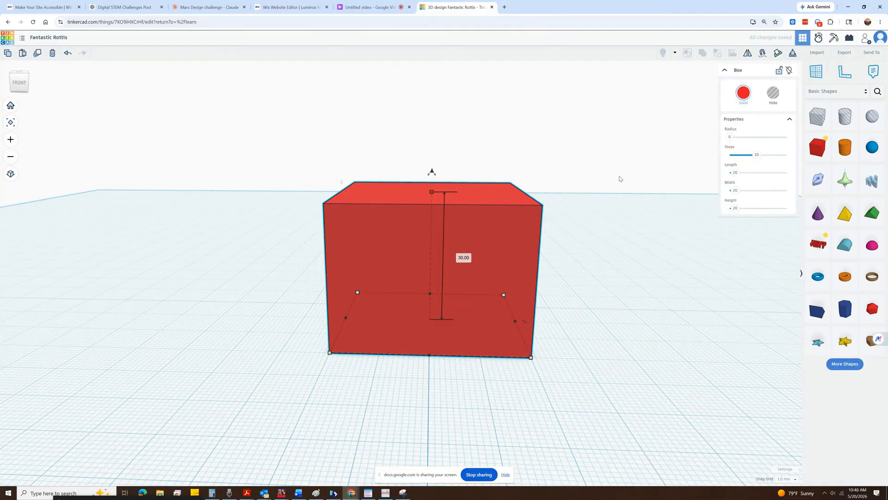
# With the Ruler on the box corner, set length, width and height each to 20 mm
pyautogui.click(842, 74)
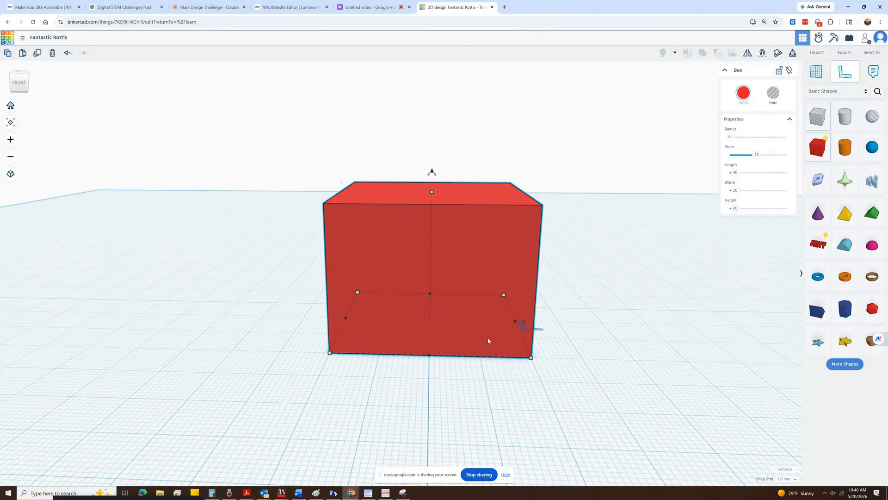
pyautogui.click(329, 353)
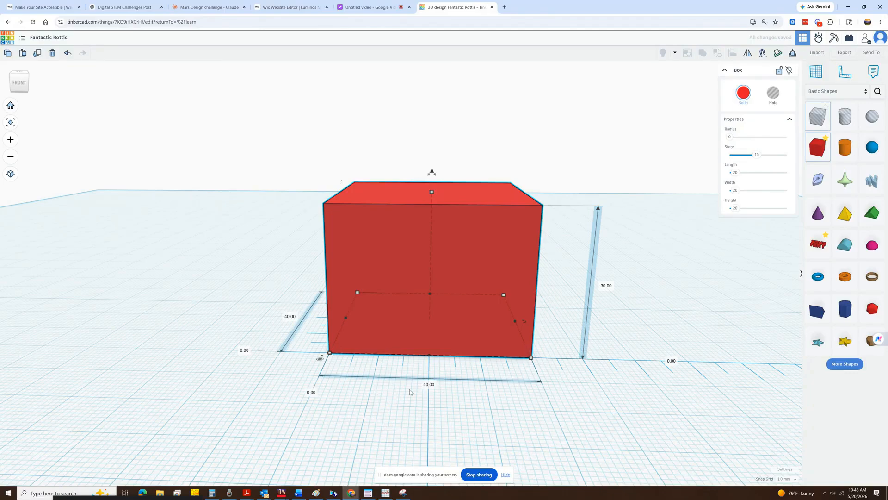
pyautogui.click(431, 385)
pyautogui.write('20')
pyautogui.press('Return')
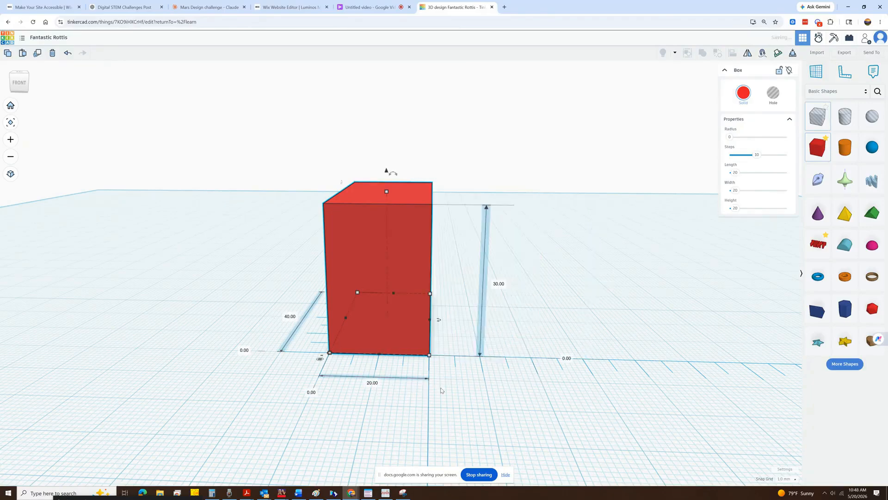
pyautogui.click(291, 318)
pyautogui.write('20')
pyautogui.press('Return')
pyautogui.click(499, 284)
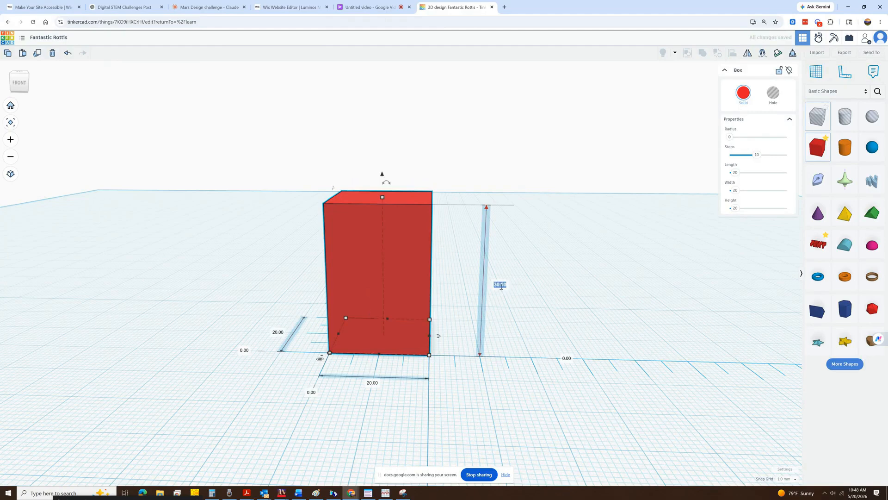
pyautogui.write('20')
pyautogui.press('Return')
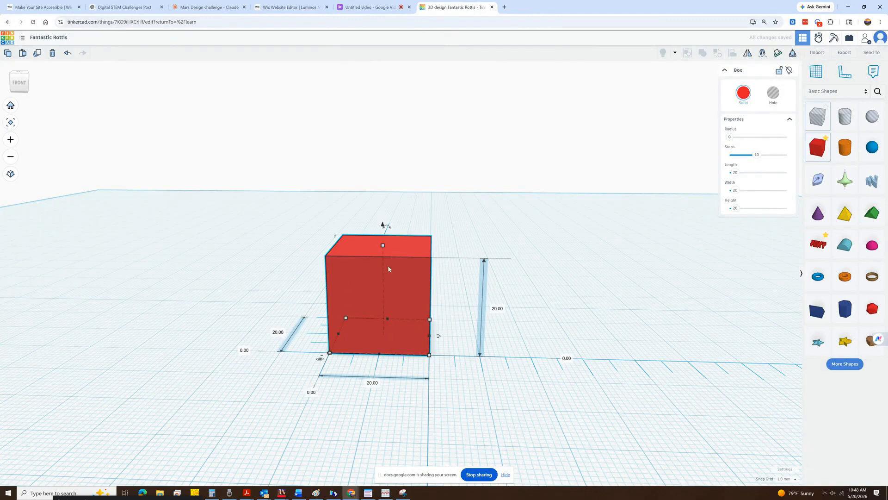
# Lift the red 20 mm cube to a 12 mm elevation above the workplane
pyautogui.click(232, 243)
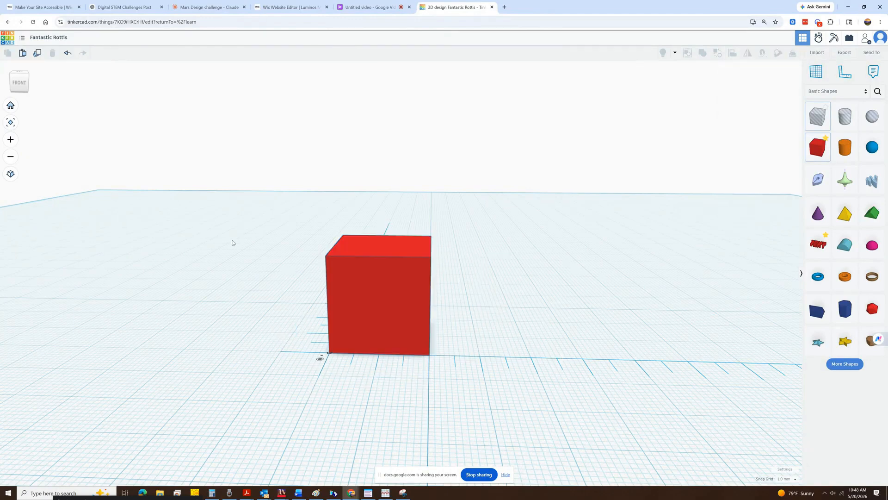
pyautogui.scroll(5, 359, 280)
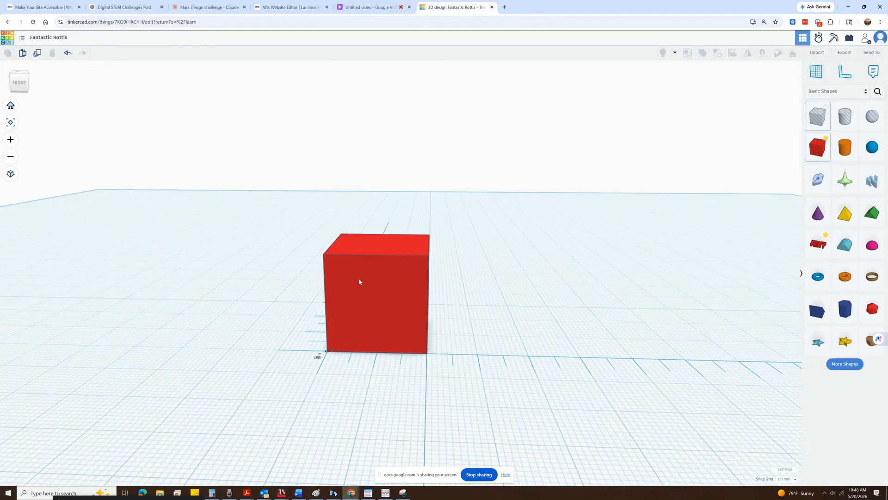
pyautogui.click(400, 314)
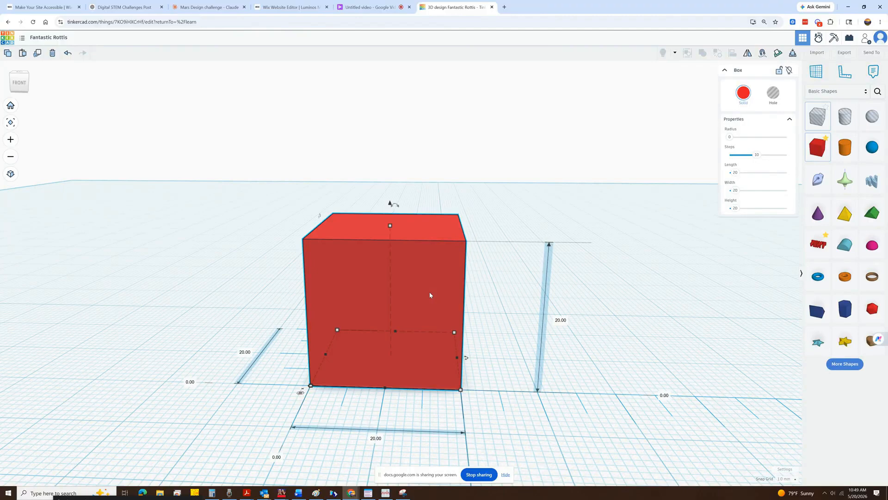
pyautogui.click(386, 212)
pyautogui.moveTo(390, 207); pyautogui.dragTo(403, 122)
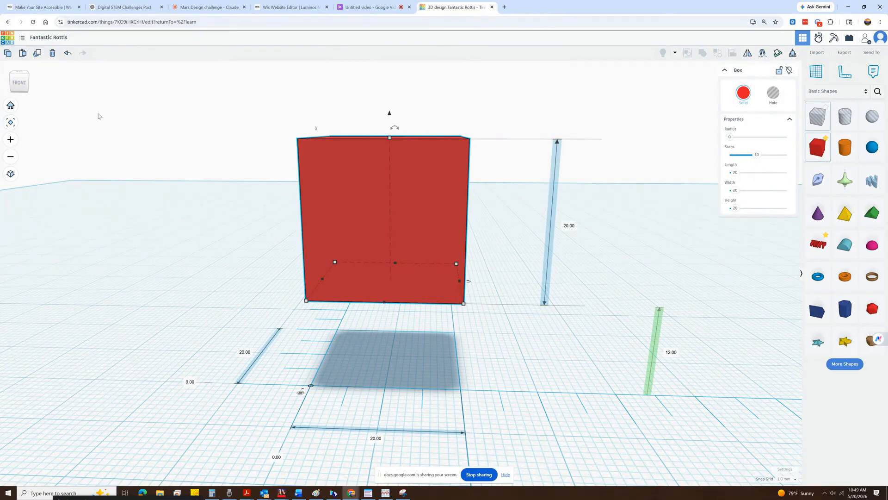
pyautogui.click(19, 83)
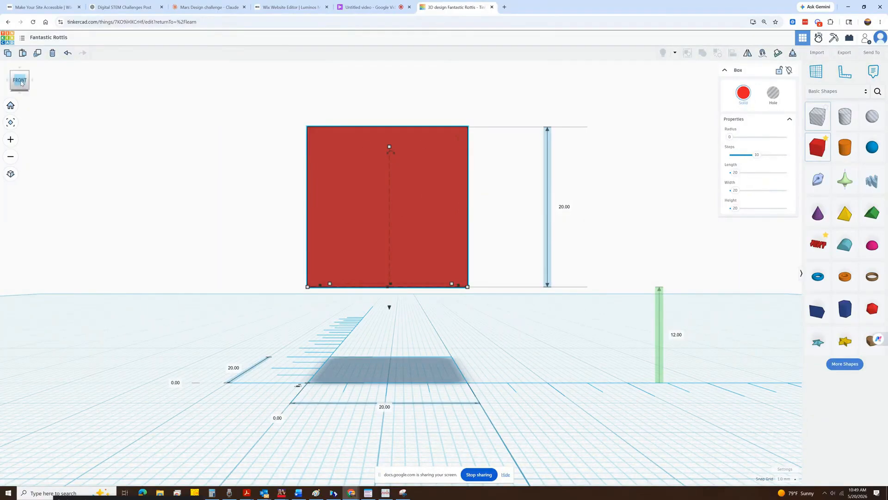
pyautogui.moveTo(20, 81)
pyautogui.mouseDown()
pyautogui.moveTo(4, 87)
pyautogui.moveTo(25, 91)
pyautogui.mouseUp()
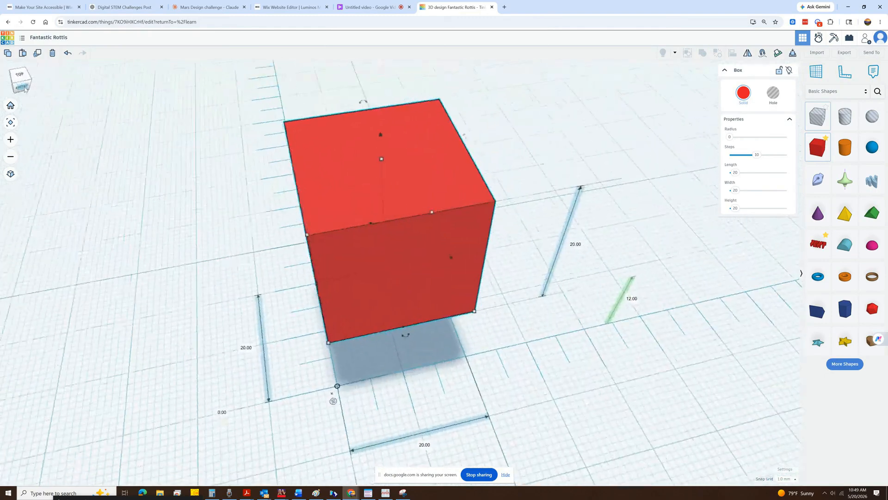
pyautogui.click(18, 75)
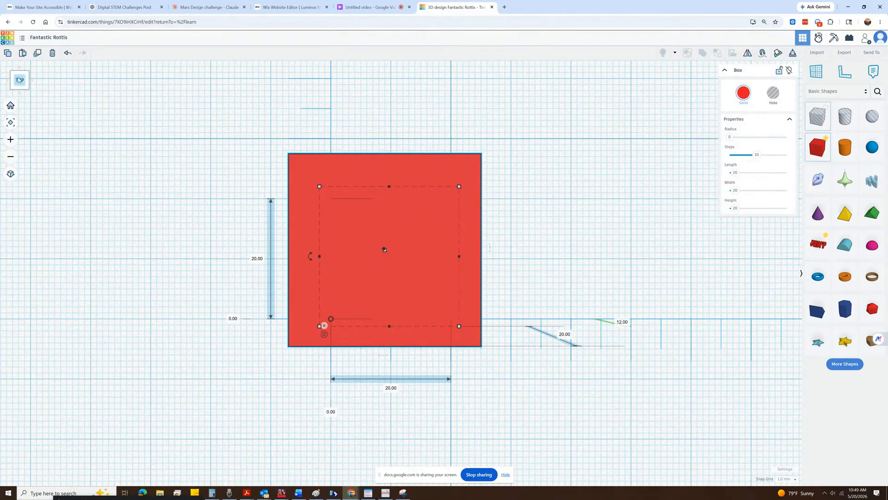
pyautogui.click(19, 80)
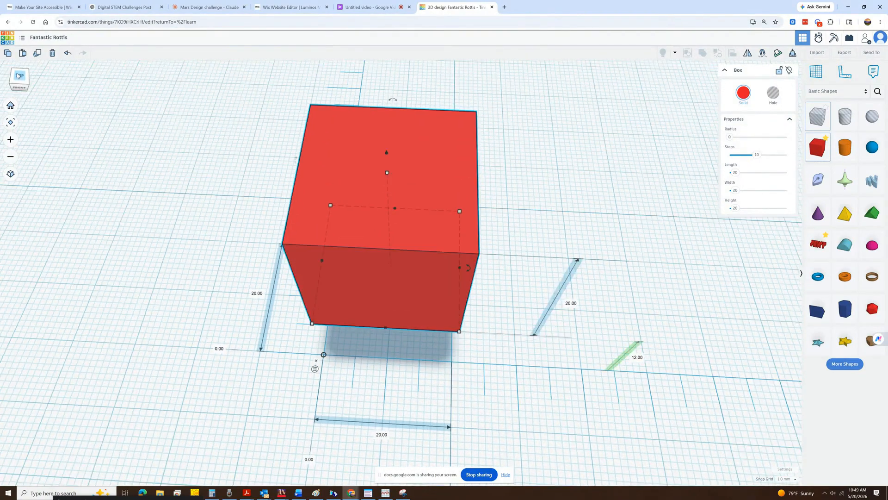
pyautogui.moveTo(24, 71); pyautogui.dragTo(31, 73)
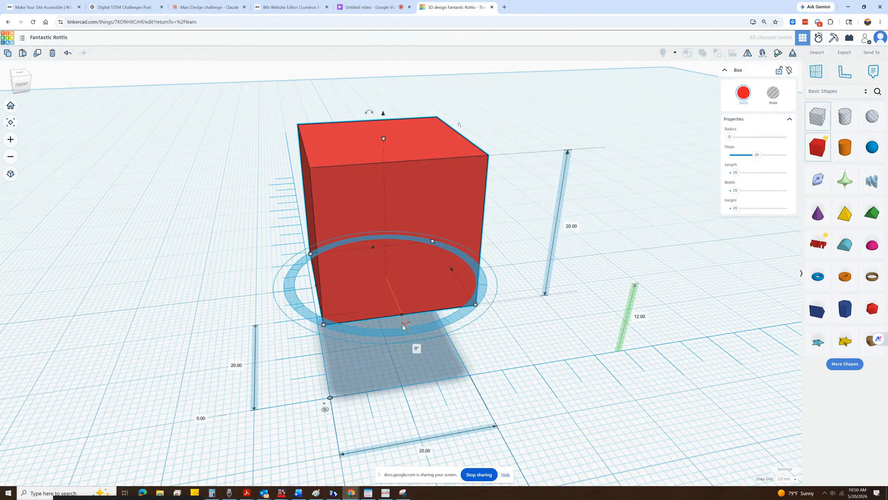
pyautogui.moveTo(405, 326)
pyautogui.mouseDown()
pyautogui.moveTo(449, 311)
pyautogui.moveTo(467, 272)
pyautogui.moveTo(398, 311)
pyautogui.mouseUp()
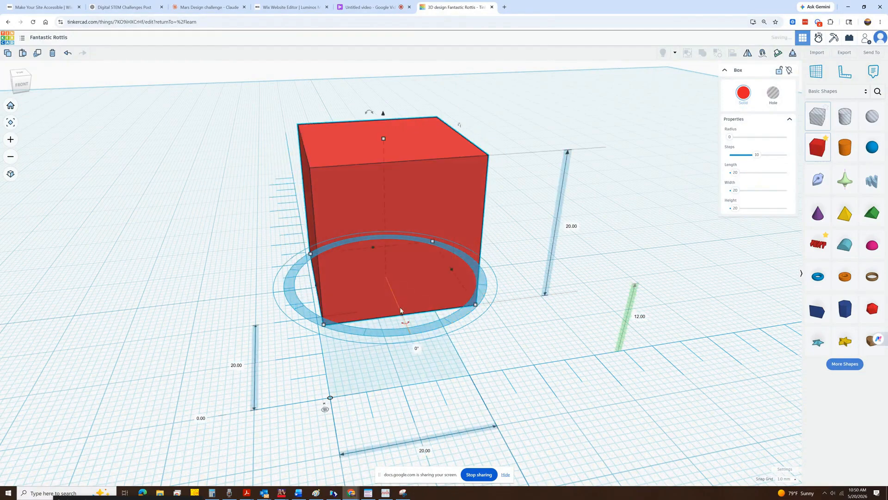
pyautogui.moveTo(460, 128); pyautogui.dragTo(460, 147)
pyautogui.moveTo(369, 114)
pyautogui.mouseDown()
pyautogui.moveTo(430, 132)
pyautogui.moveTo(464, 193)
pyautogui.moveTo(451, 161)
pyautogui.moveTo(417, 125)
pyautogui.moveTo(372, 121)
pyautogui.mouseUp()
pyautogui.press('Escape')
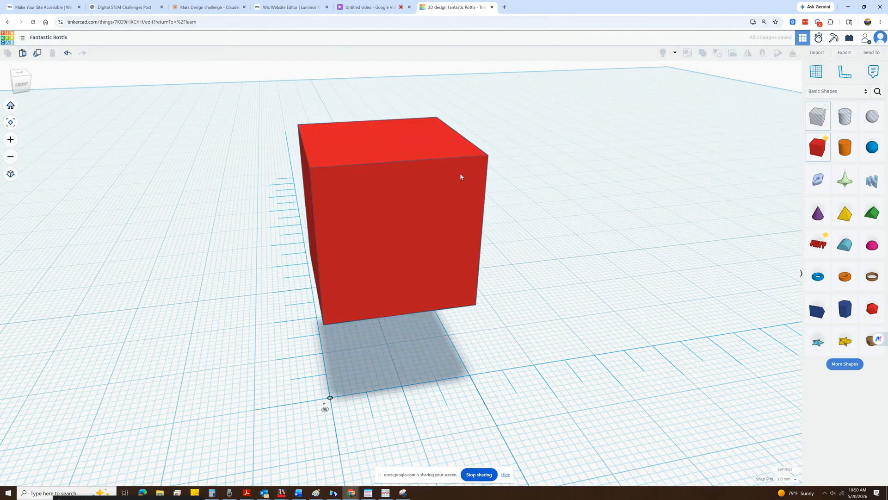
pyautogui.scroll(-5, 318, 206)
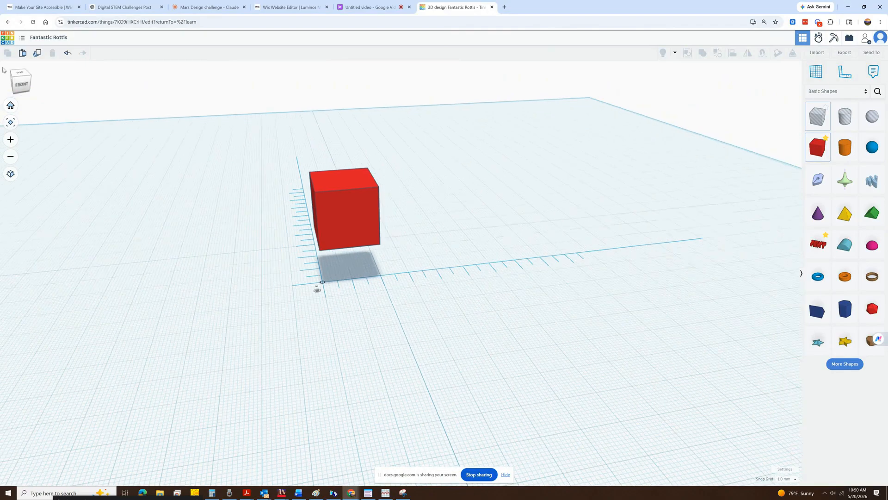
pyautogui.moveTo(25, 87); pyautogui.dragTo(30, 89)
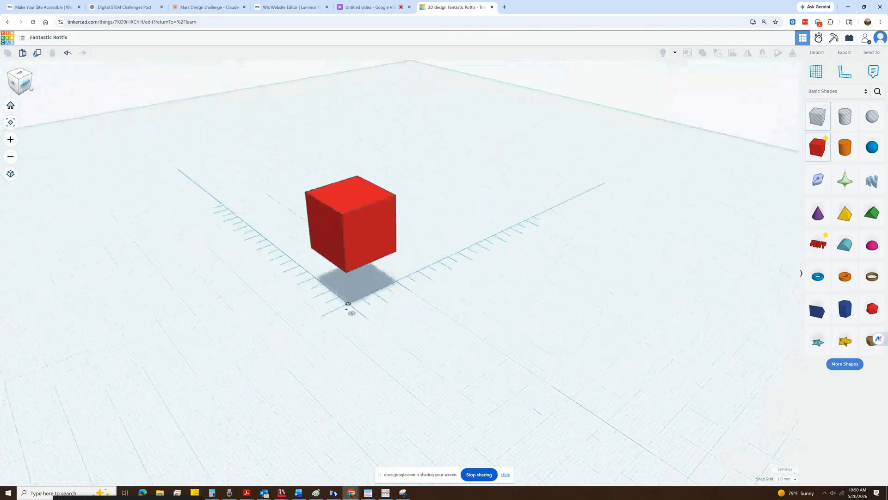
pyautogui.click(31, 89)
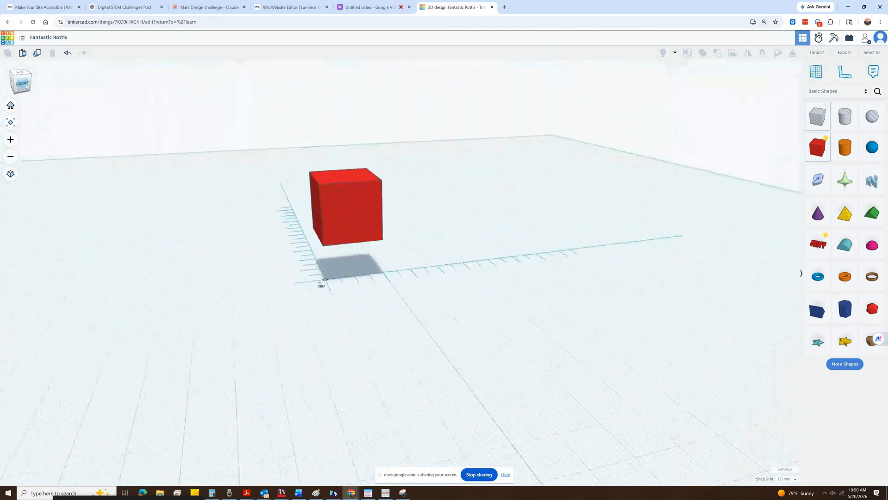
# Drop the red cube to 0 mm elevation so it rests on the workplane
pyautogui.click(361, 208)
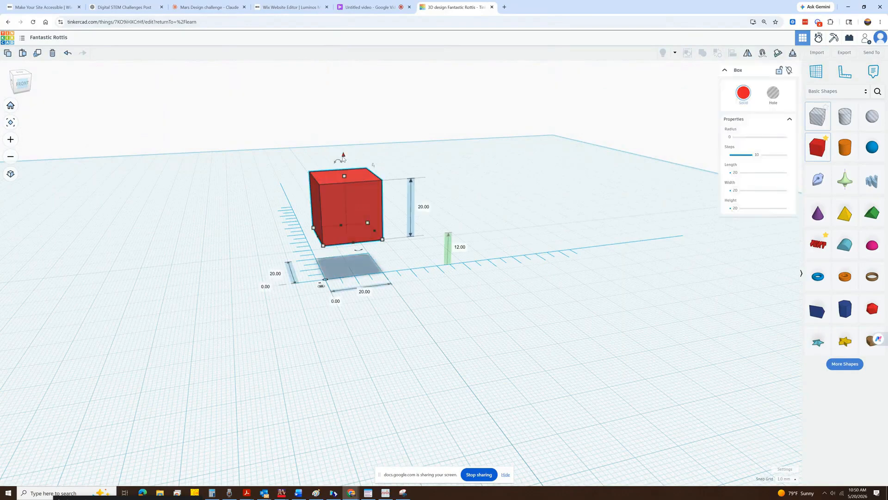
pyautogui.moveTo(344, 155); pyautogui.dragTo(340, 194)
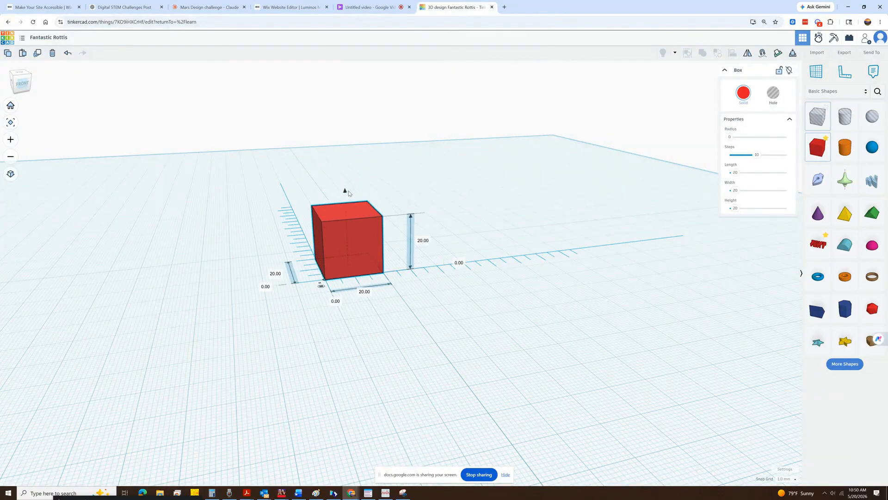
pyautogui.click(502, 256)
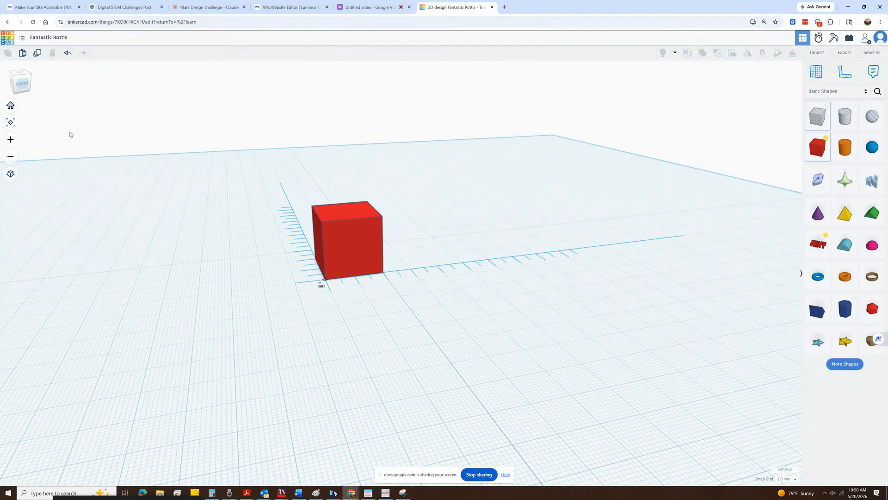
pyautogui.click(21, 75)
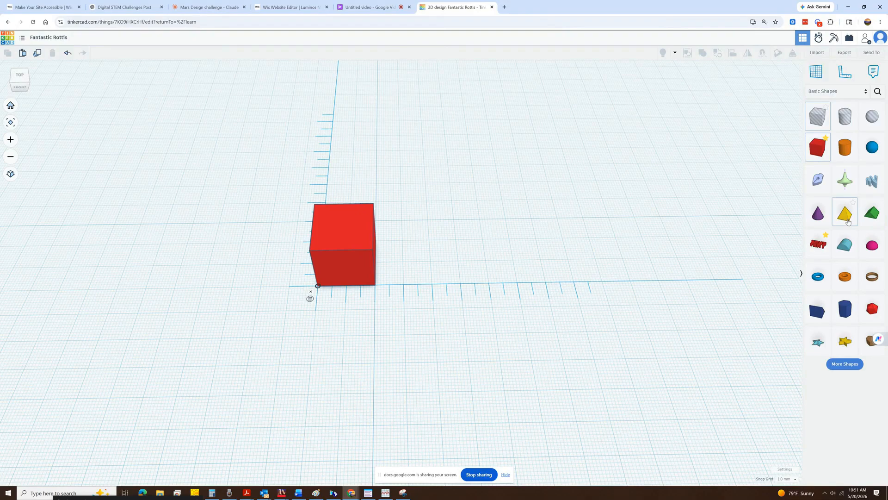
# Set a yellow Pyramid on top of the cube and select both shapes
pyautogui.moveTo(847, 221); pyautogui.dragTo(359, 228)
pyautogui.moveTo(348, 229); pyautogui.dragTo(342, 226)
pyautogui.click(79, 128)
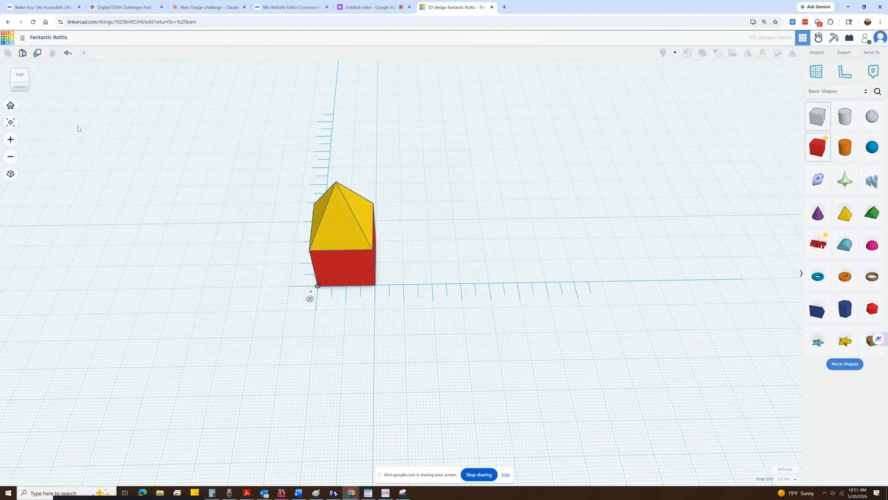
pyautogui.click(25, 89)
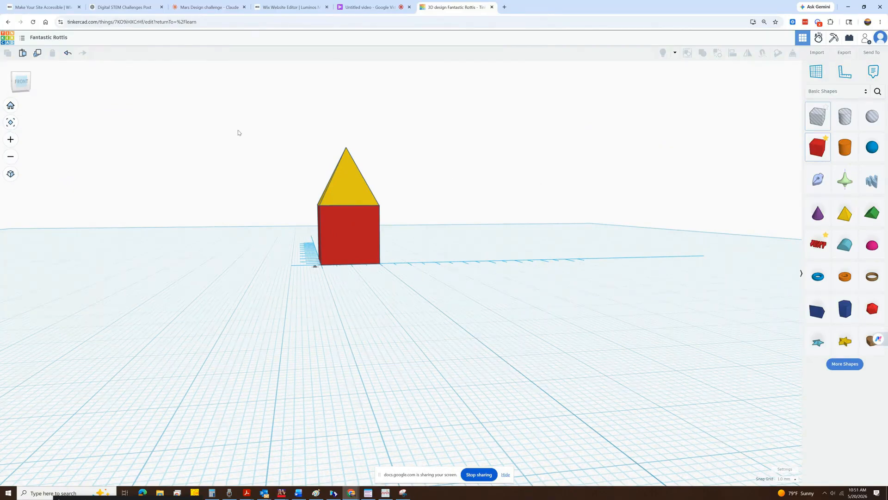
pyautogui.hotkey('ctrl', 'a')
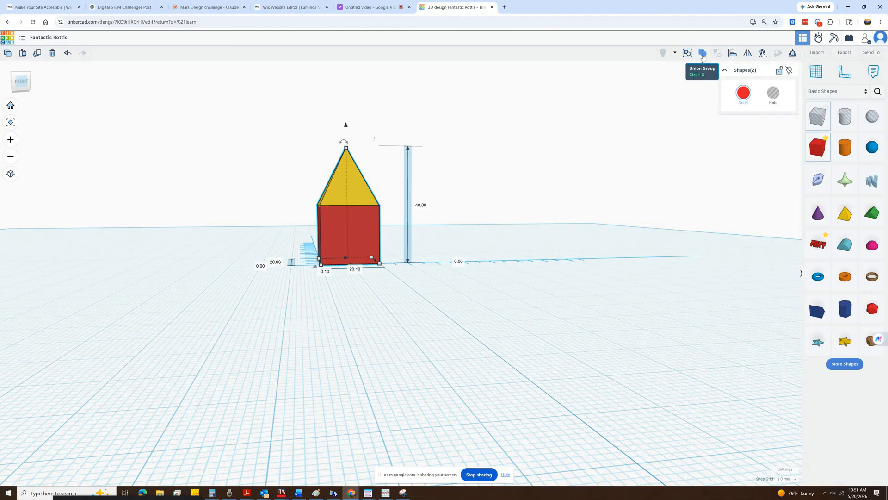
# Group the cube and pyramid into one 40 mm tall red union and reselect it
pyautogui.moveTo(703, 57)
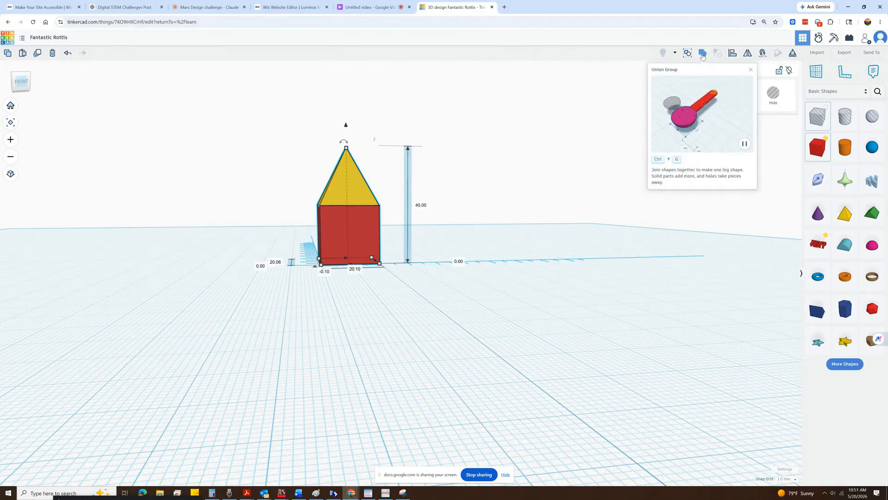
pyautogui.click(702, 55)
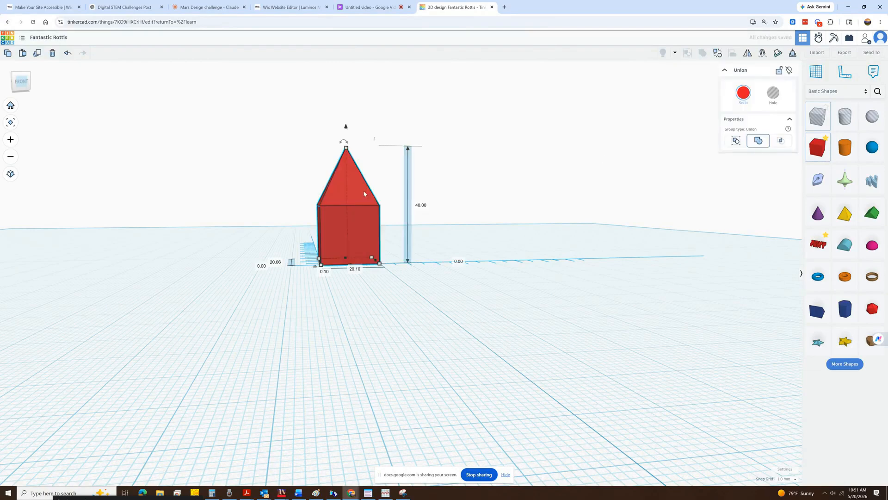
pyautogui.click(489, 114)
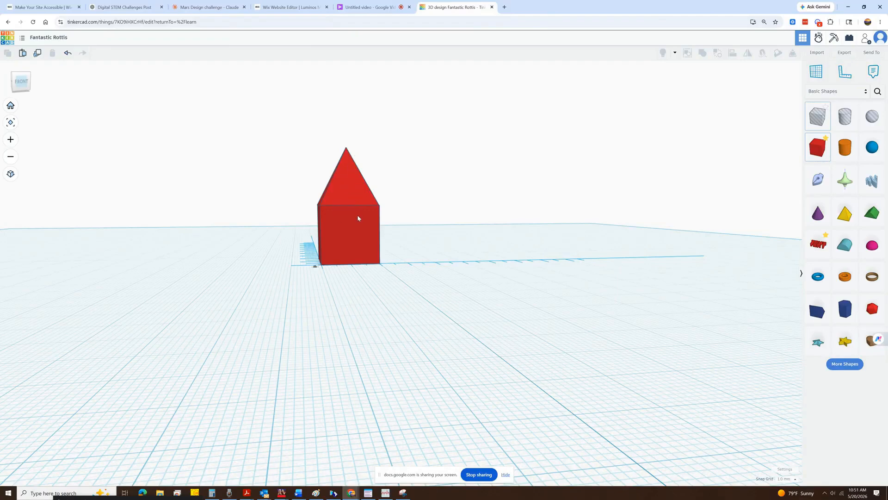
pyautogui.moveTo(21, 81); pyautogui.dragTo(17, 88)
pyautogui.click(17, 88)
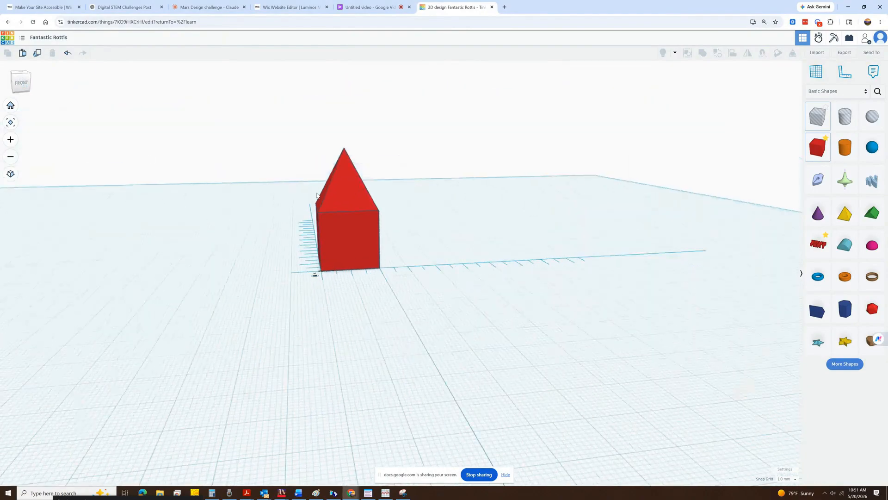
pyautogui.click(343, 225)
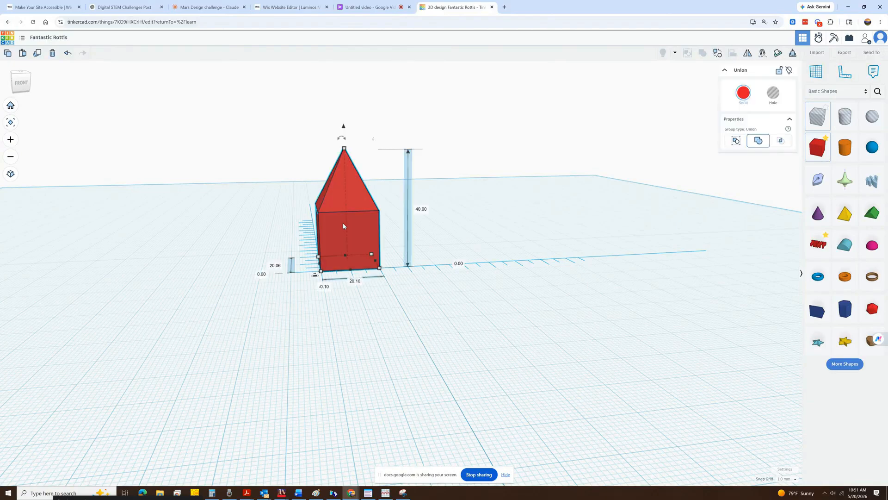
# Ungroup the house union into a red cube and yellow pyramid, then box-select both shapes
pyautogui.click(718, 55)
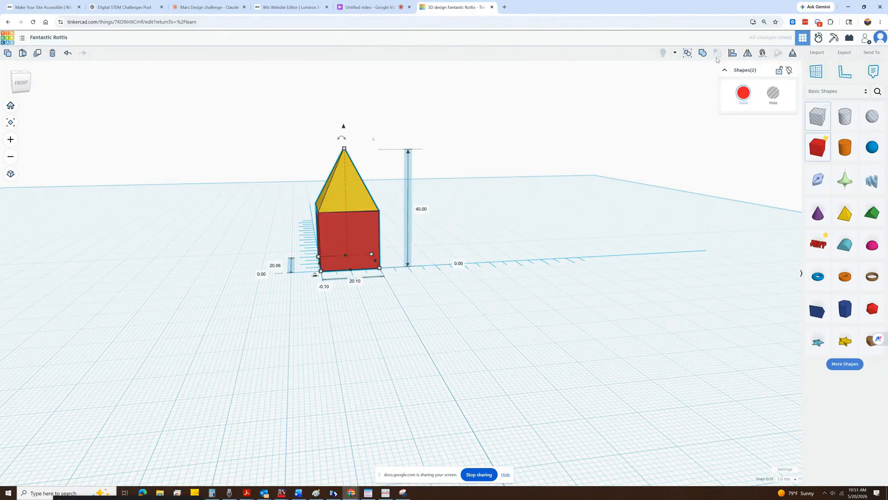
pyautogui.click(513, 132)
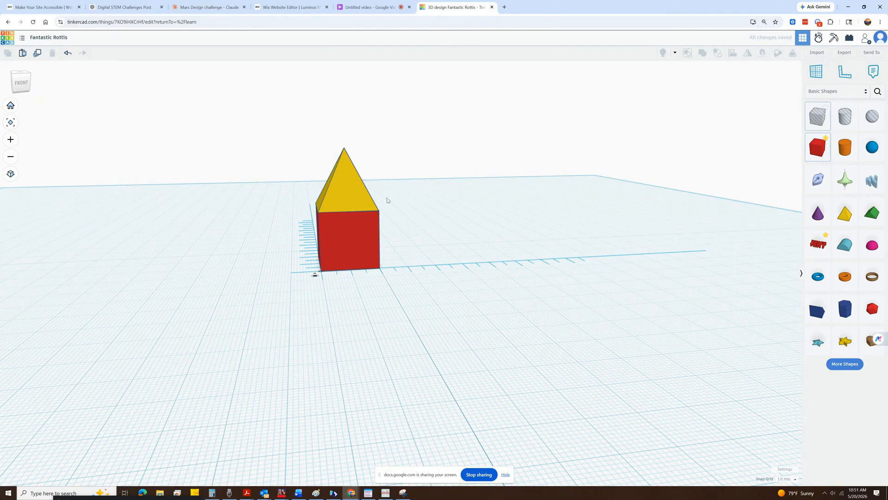
pyautogui.moveTo(288, 123); pyautogui.dragTo(432, 307)
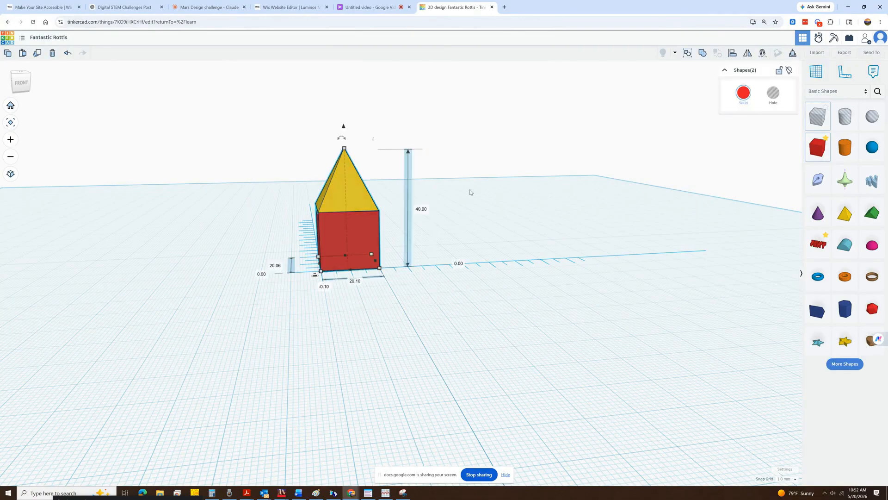
pyautogui.click(703, 54)
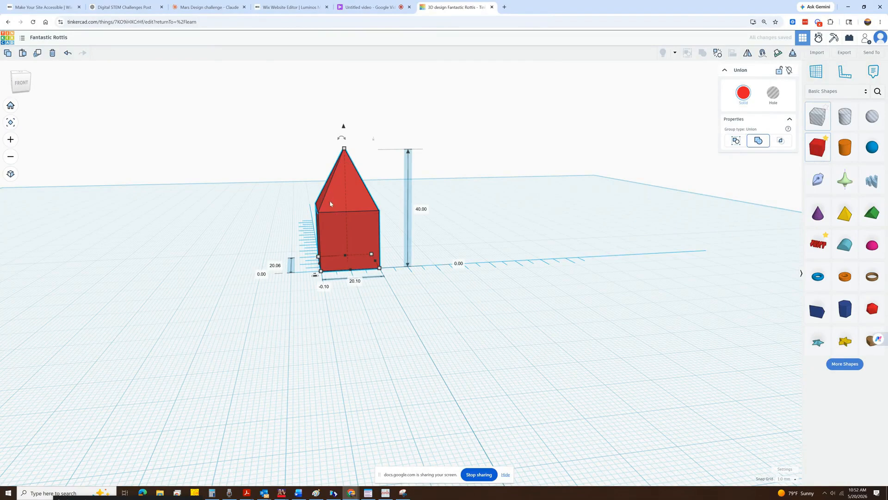
pyautogui.click(585, 119)
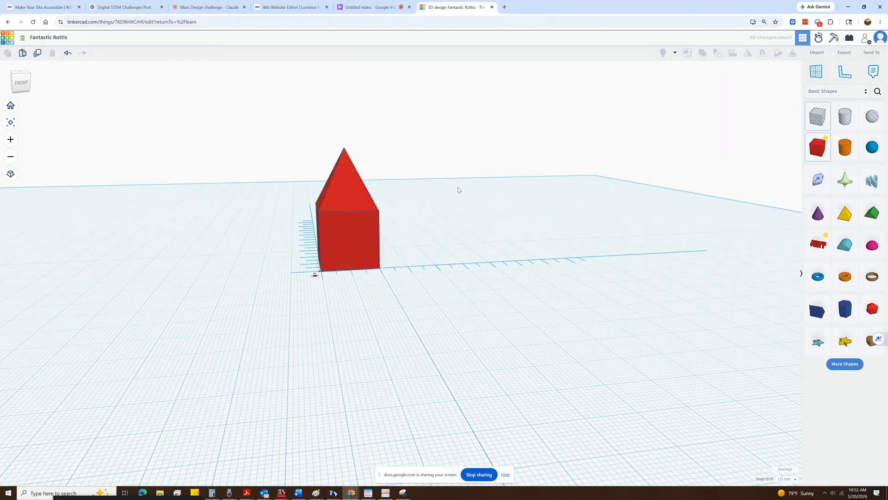
pyautogui.click(336, 236)
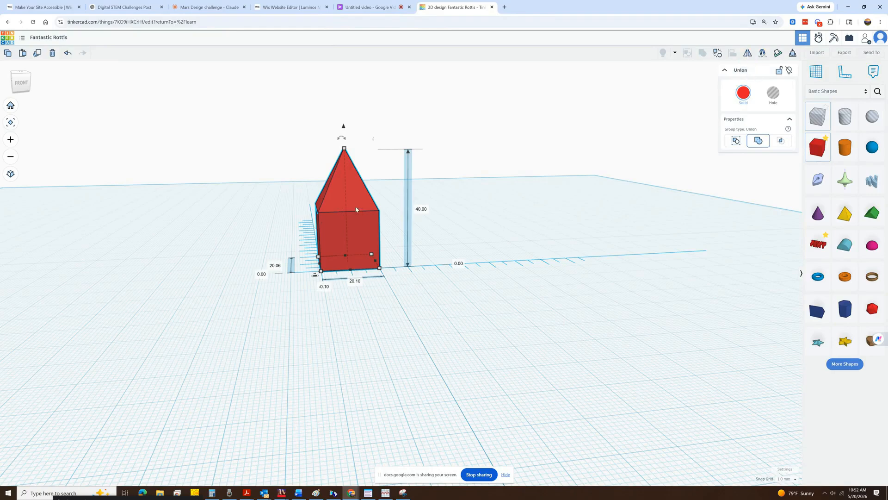
pyautogui.press('m')
pyautogui.click(504, 187)
pyautogui.click(370, 234)
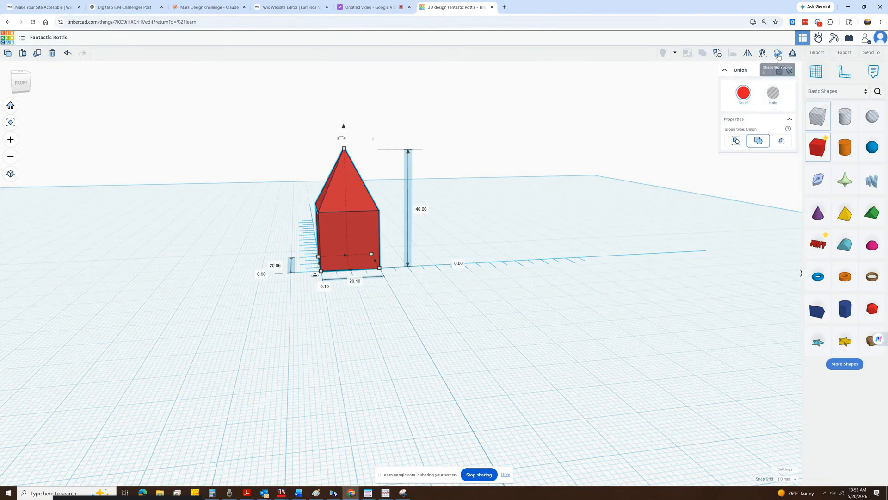
pyautogui.click(461, 141)
pyautogui.moveTo(335, 194); pyautogui.dragTo(352, 200, button='right')
pyautogui.scroll(3, 353, 200)
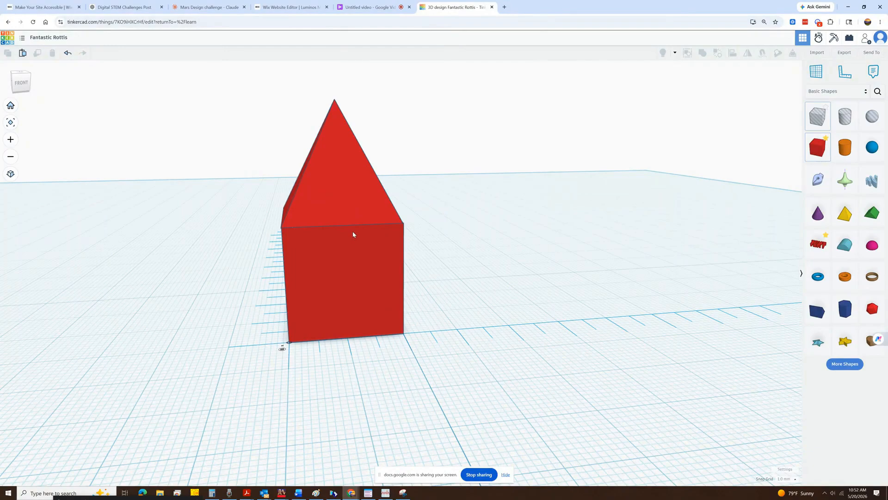
pyautogui.scroll(-5, 353, 231)
pyautogui.click(359, 255)
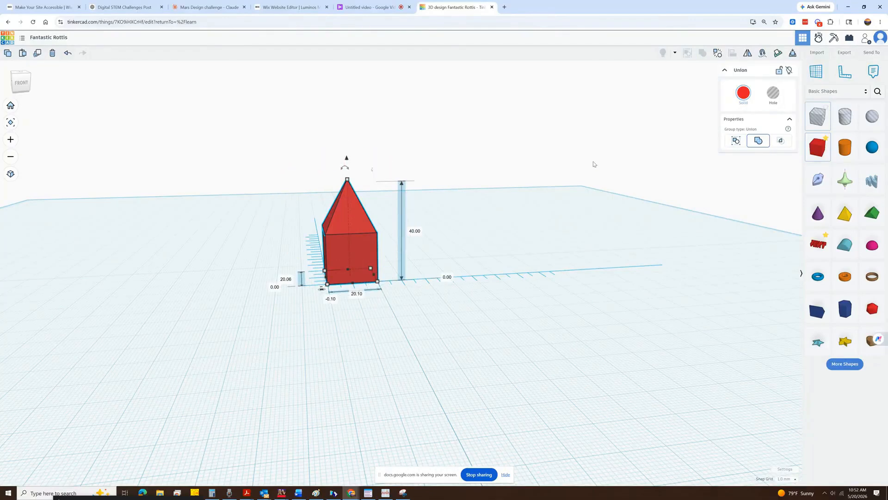
pyautogui.scroll(1, 349, 224)
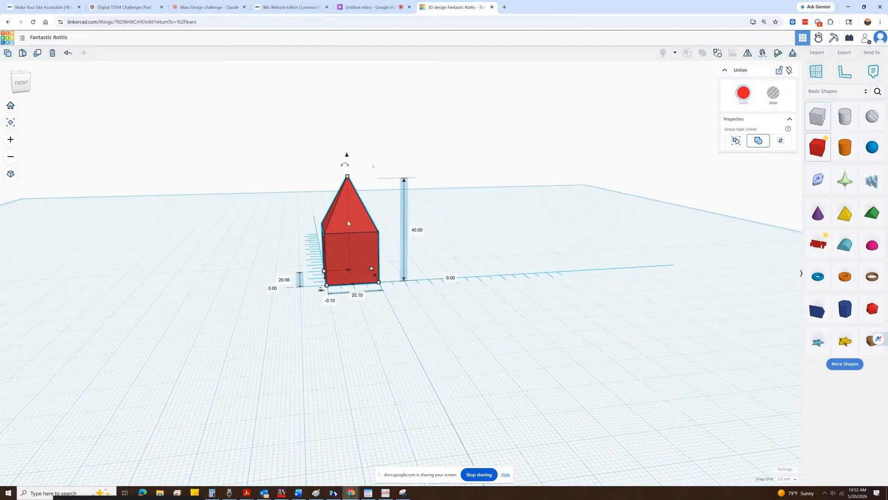
# Hide the red house shape, leaving the workplane empty
pyautogui.click(789, 72)
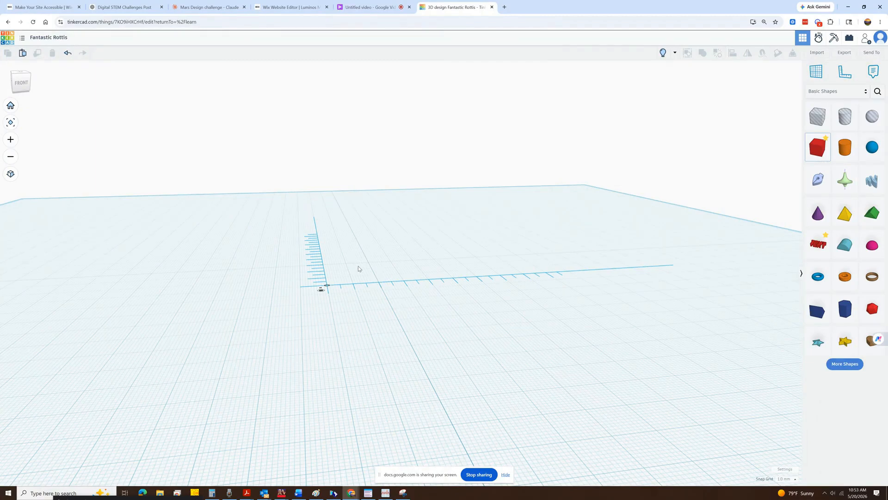
pyautogui.click(663, 53)
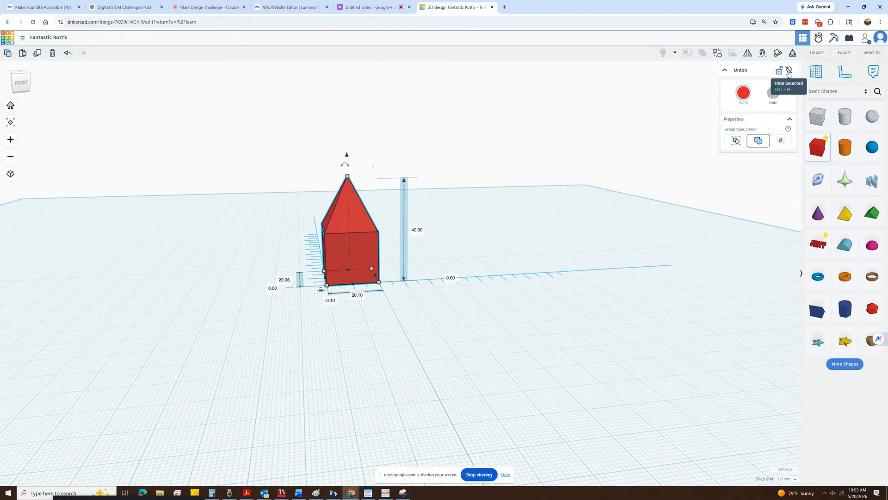
pyautogui.click(789, 71)
# Open the shape library category dropdown
pyautogui.click(813, 90)
pyautogui.click(813, 88)
pyautogui.click(866, 92)
# Search Your Creations for chair, sofa, then table, finding nothing
pyautogui.click(879, 92)
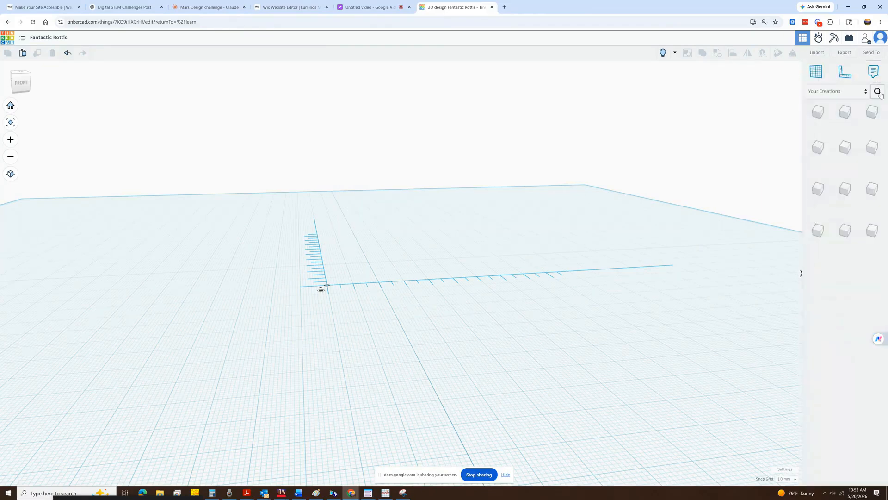
pyautogui.click(878, 92)
pyautogui.write('chair')
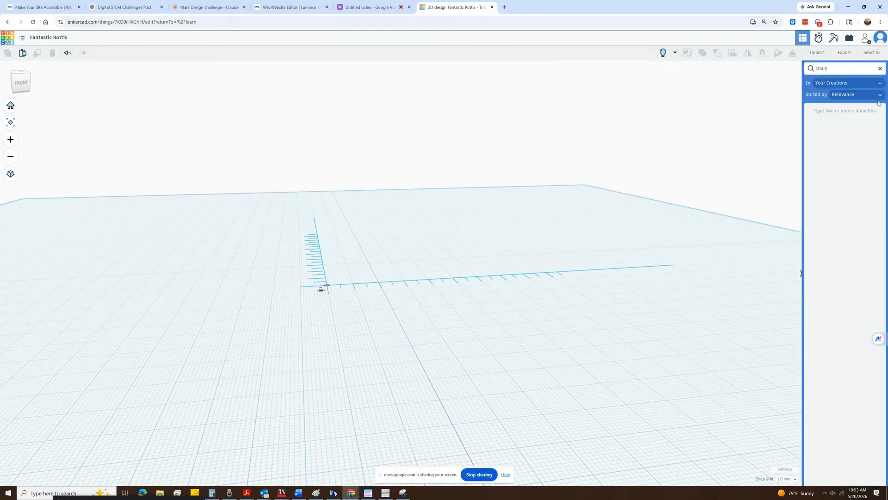
pyautogui.doubleClick(842, 68)
pyautogui.write('sc')
pyautogui.hotkey('ctrl', 'a')
pyautogui.write('stable')
pyautogui.doubleClick(824, 67)
pyautogui.write('table')
# Change the search scope to Community to list 24 table results
pyautogui.click(880, 83)
pyautogui.click(880, 82)
pyautogui.click(880, 83)
pyautogui.click(839, 97)
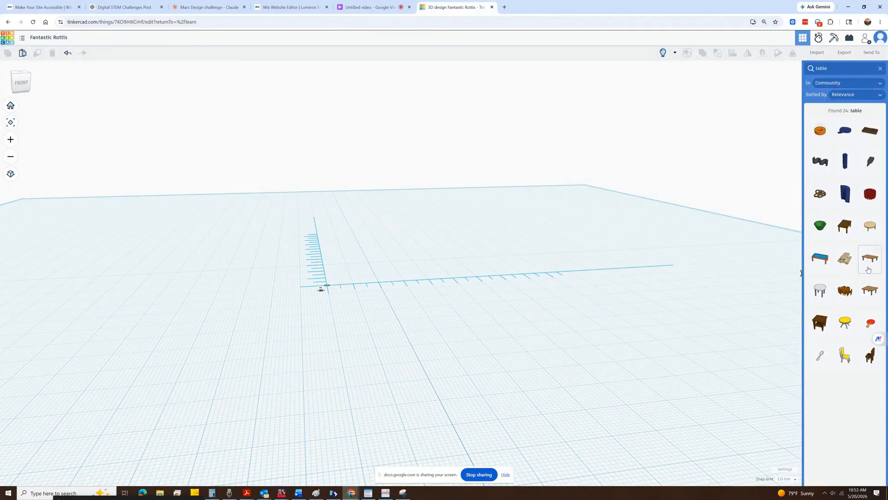
# Place the round coffee table and shrink it to a small, squat 6 mm height
pyautogui.moveTo(815, 238); pyautogui.dragTo(457, 246)
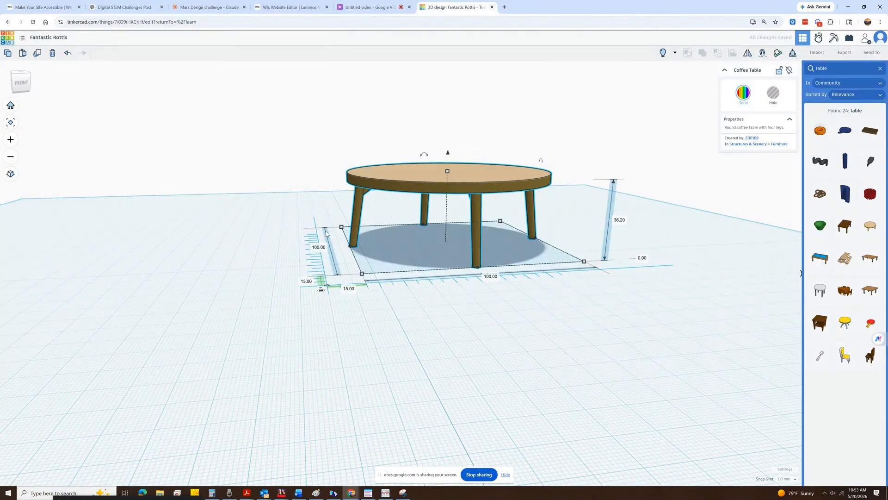
pyautogui.moveTo(584, 261); pyautogui.dragTo(359, 233)
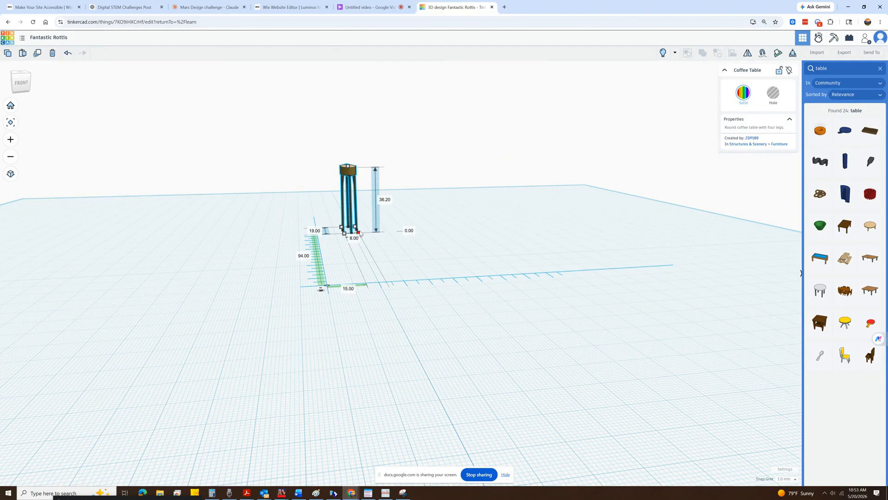
pyautogui.moveTo(349, 163); pyautogui.dragTo(348, 222)
# Move the coffee table toward the origin and show the hidden red house again
pyautogui.click(424, 199)
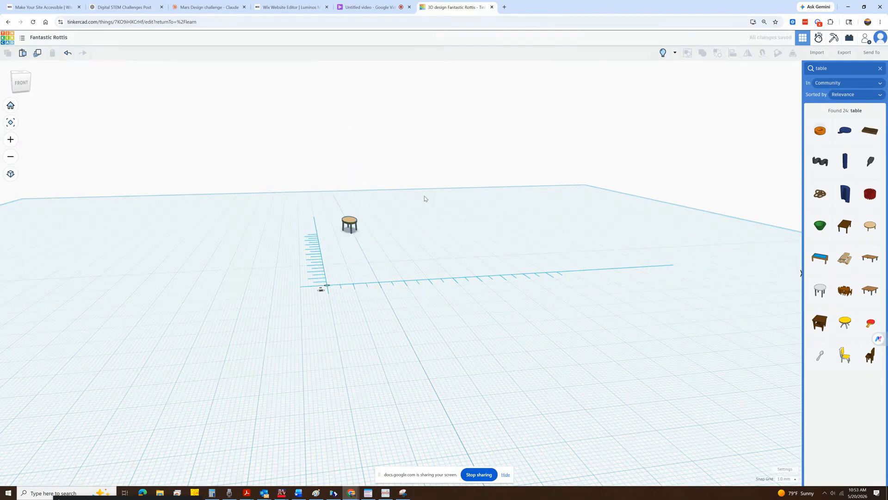
pyautogui.click(349, 227)
pyautogui.moveTo(349, 226); pyautogui.dragTo(347, 265)
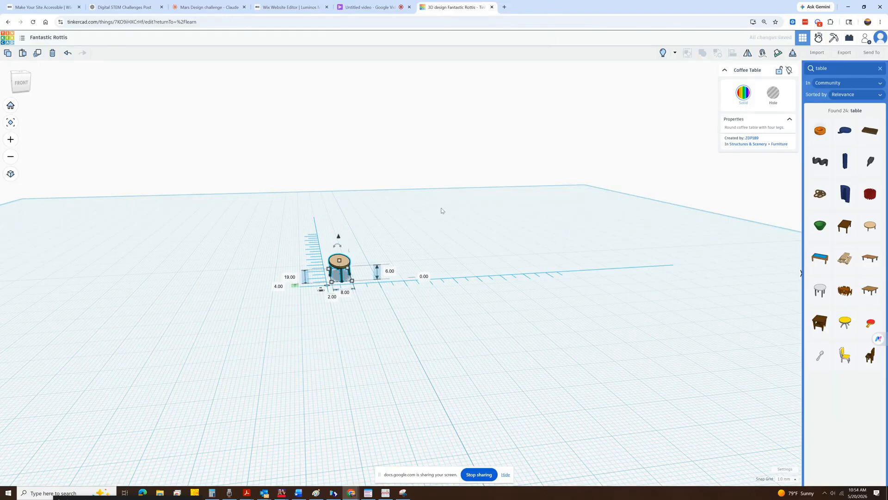
pyautogui.click(442, 211)
pyautogui.click(662, 54)
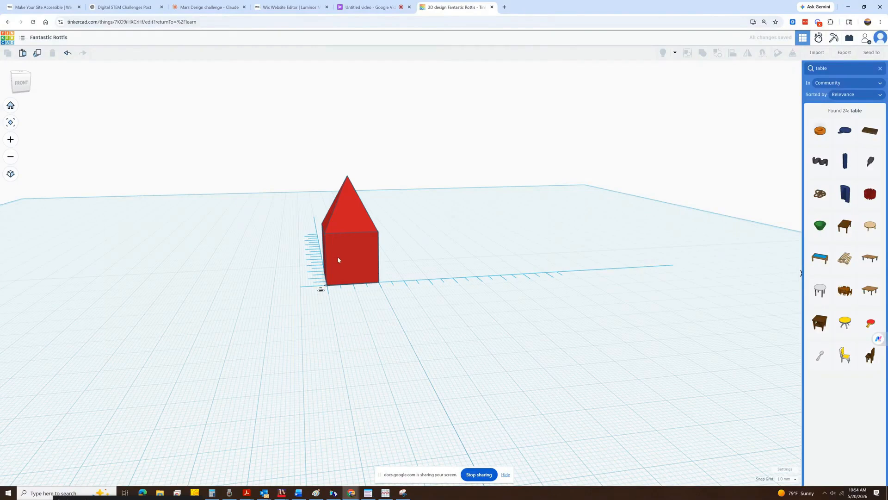
# From a left-side view, slide the small coffee table into the red house's base, then select the house
pyautogui.click(29, 88)
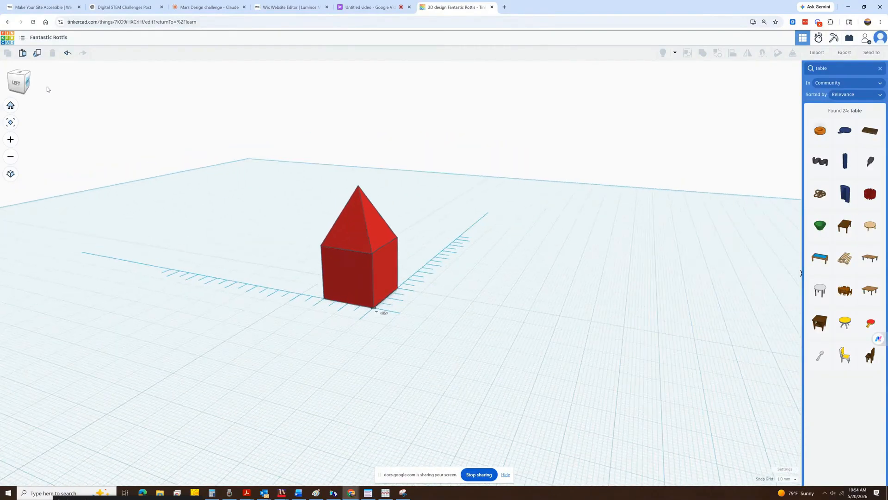
pyautogui.moveTo(47, 85); pyautogui.dragTo(54, 87, button='right')
pyautogui.click(361, 278)
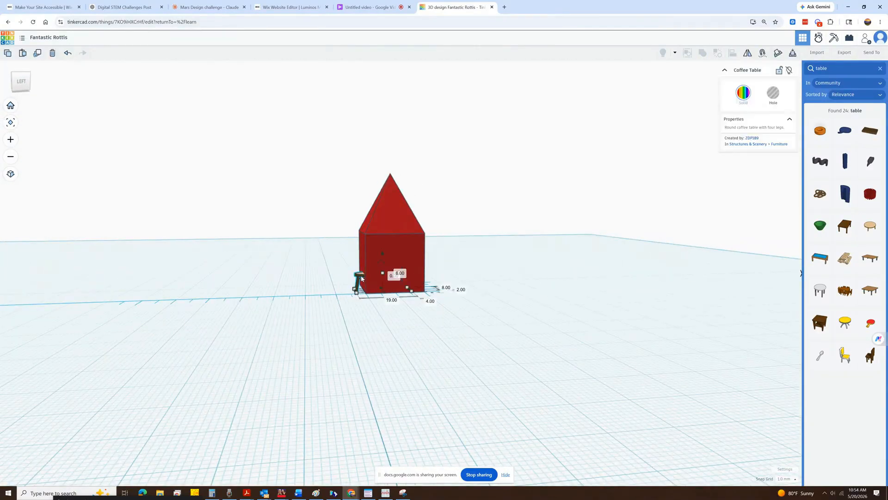
pyautogui.moveTo(360, 276); pyautogui.dragTo(375, 276)
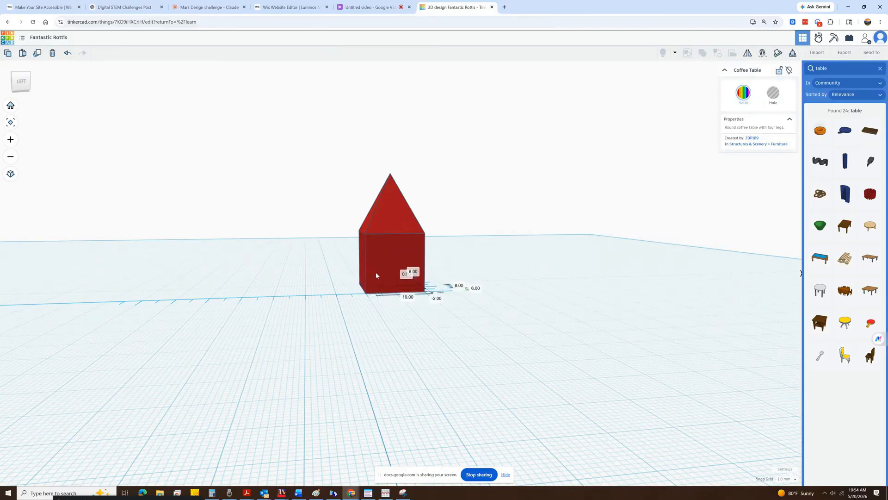
pyautogui.click(16, 88)
pyautogui.moveTo(16, 88); pyautogui.dragTo(20, 109)
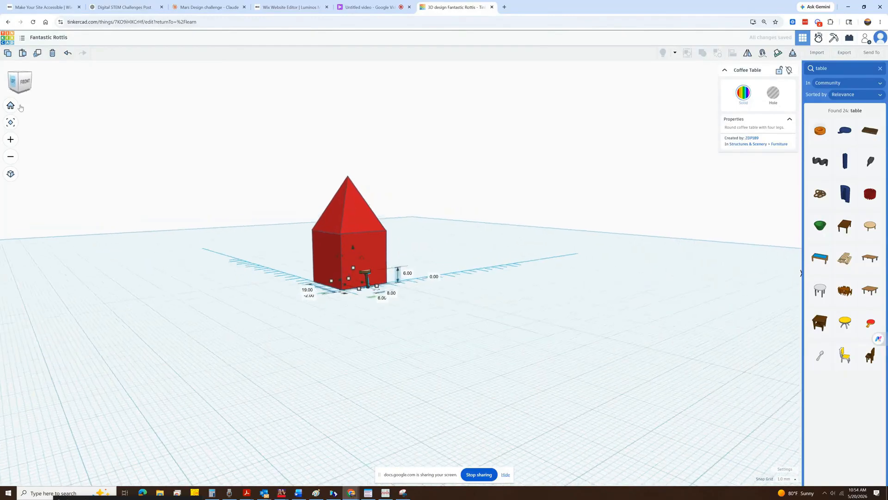
pyautogui.moveTo(368, 277); pyautogui.dragTo(365, 270)
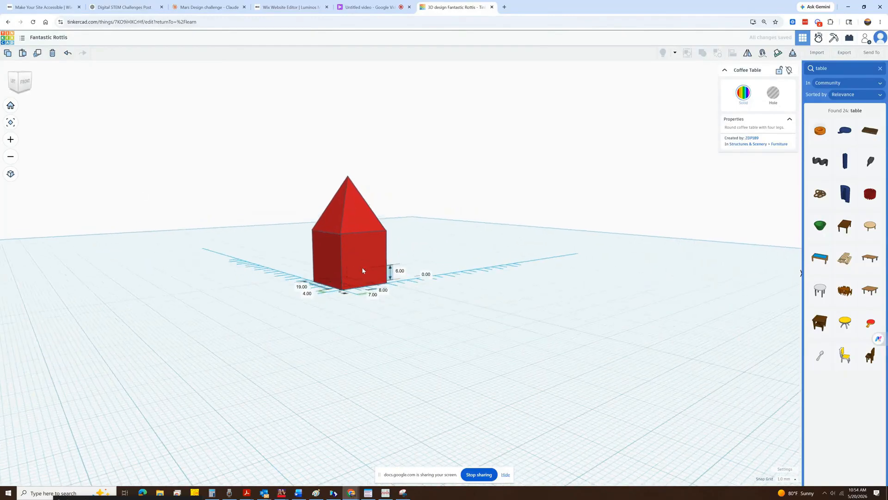
pyautogui.click(470, 156)
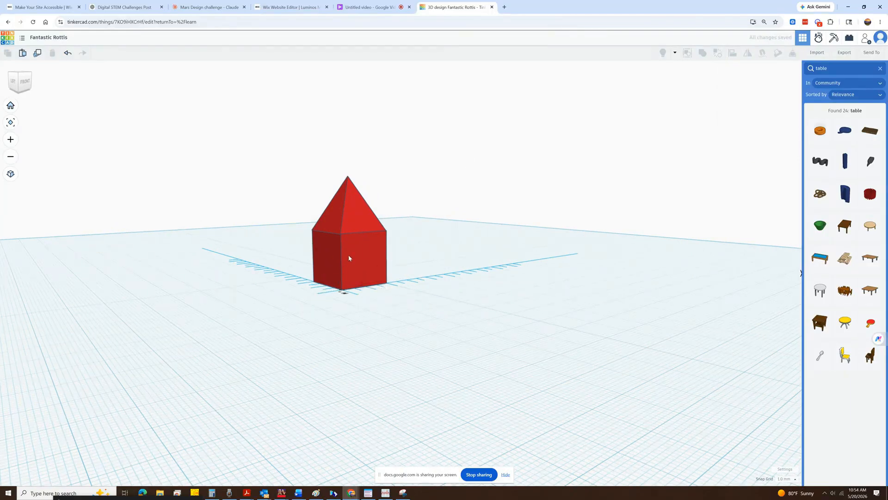
pyautogui.click(350, 258)
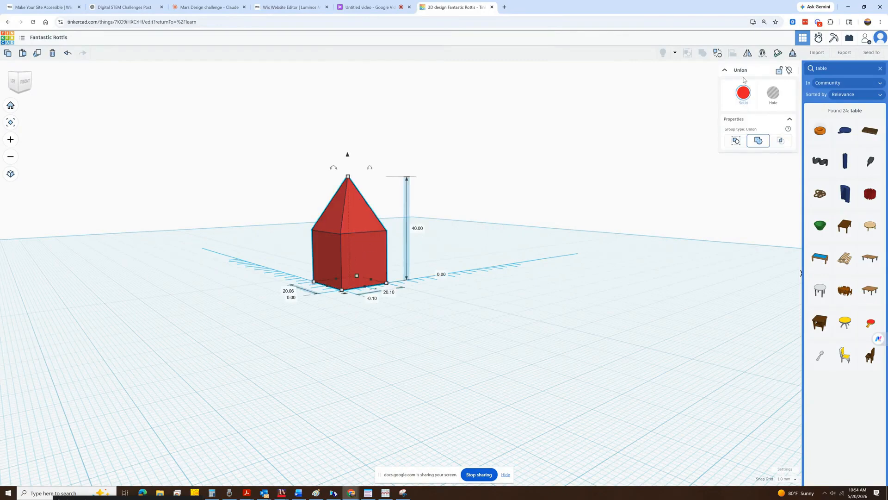
# Turn on Transparent for the red house's colour and return to the front view
pyautogui.click(742, 98)
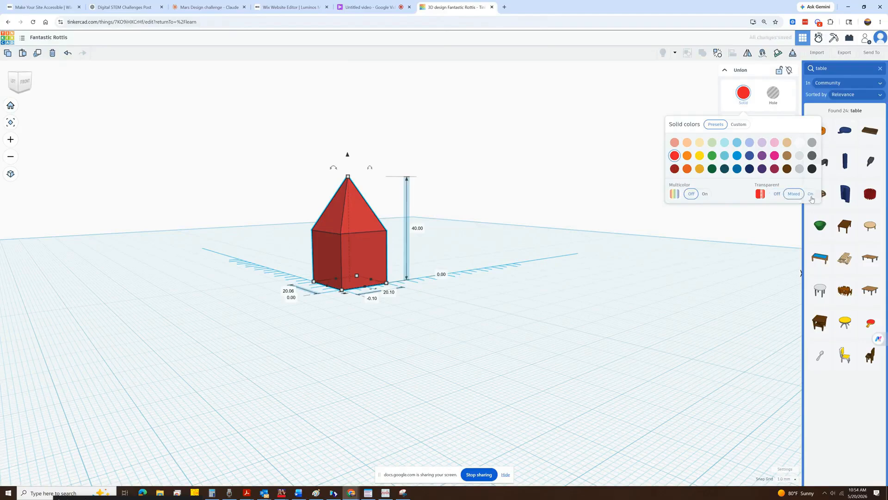
pyautogui.click(810, 194)
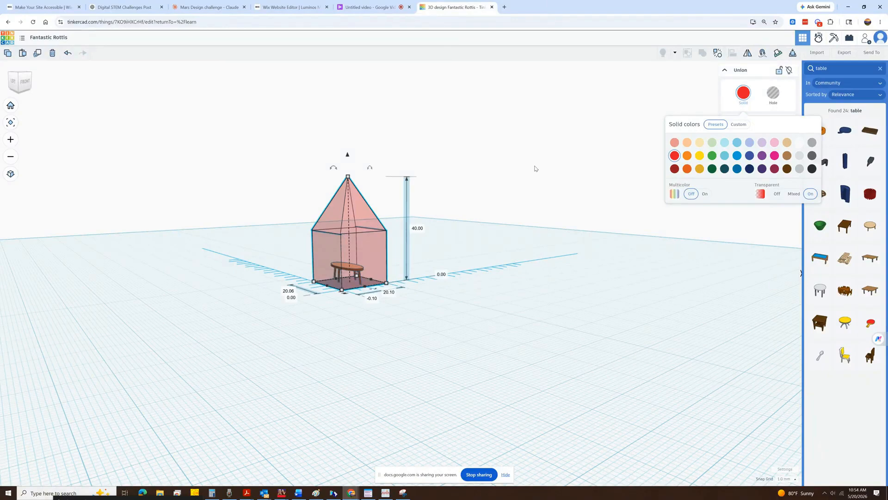
pyautogui.click(535, 169)
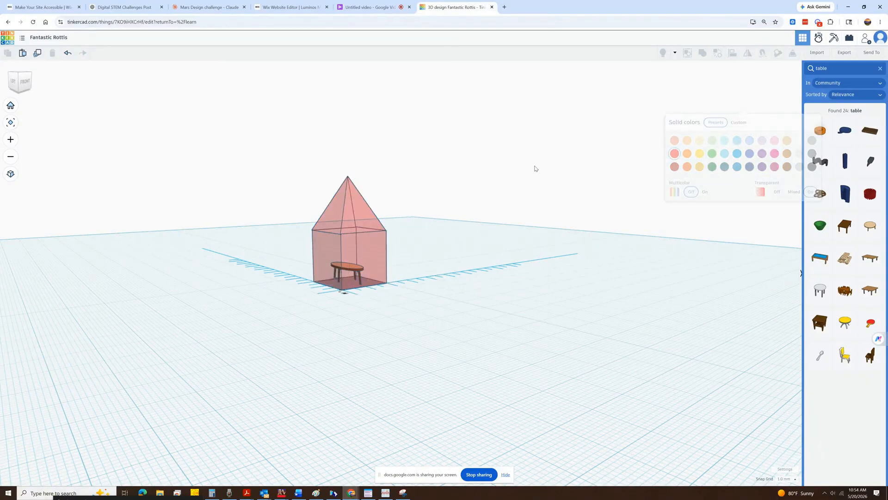
pyautogui.click(13, 84)
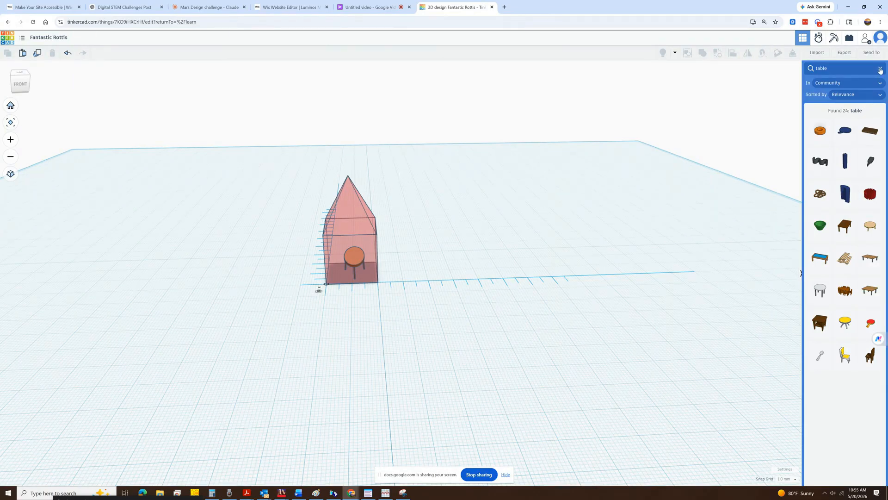
# Clear the table search and place a red Box from Basic Shapes right of the house
pyautogui.click(880, 69)
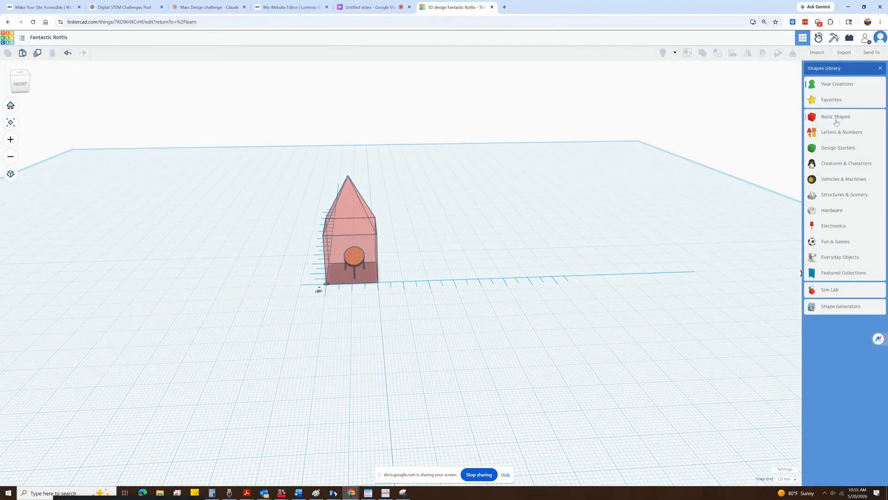
pyautogui.click(836, 120)
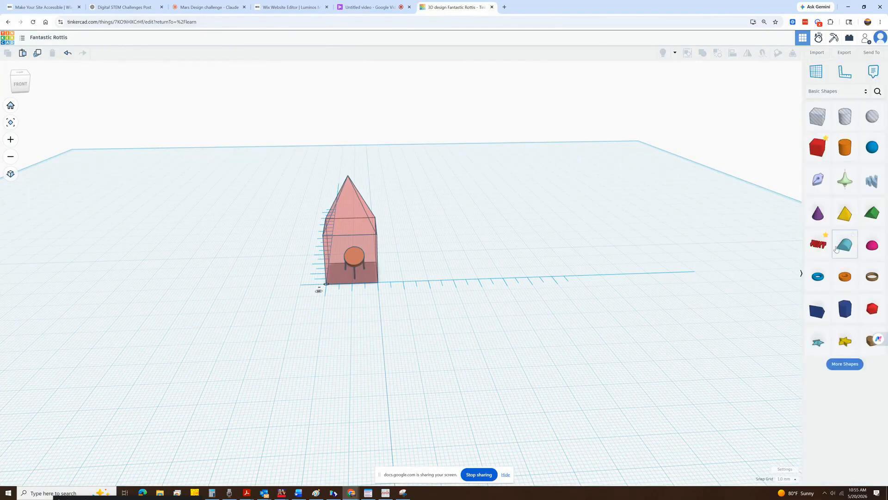
pyautogui.click(817, 146)
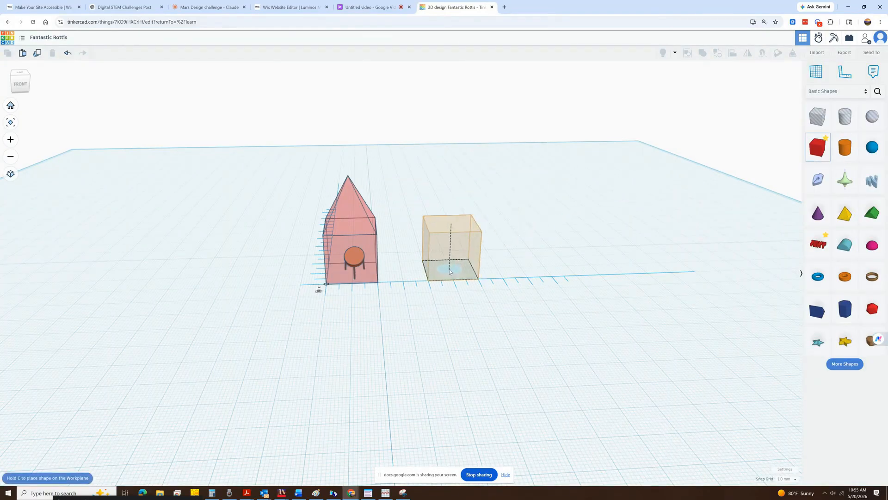
pyautogui.click(450, 271)
pyautogui.click(412, 228)
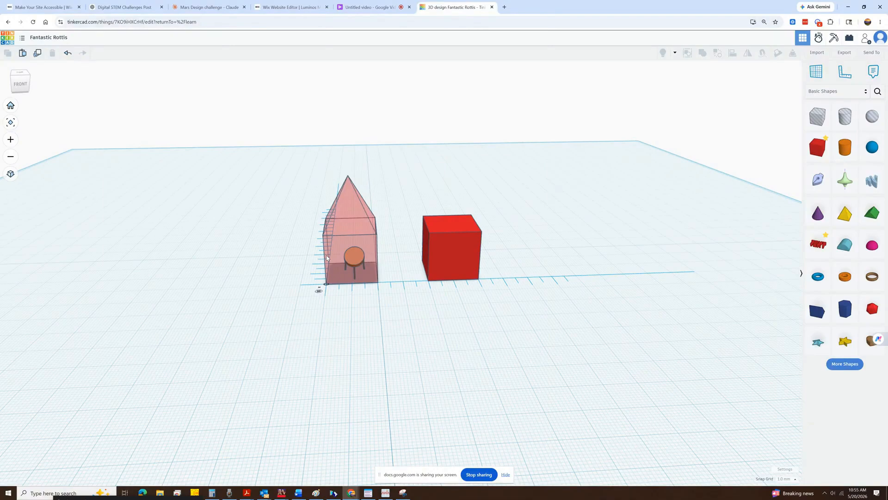
pyautogui.click(344, 251)
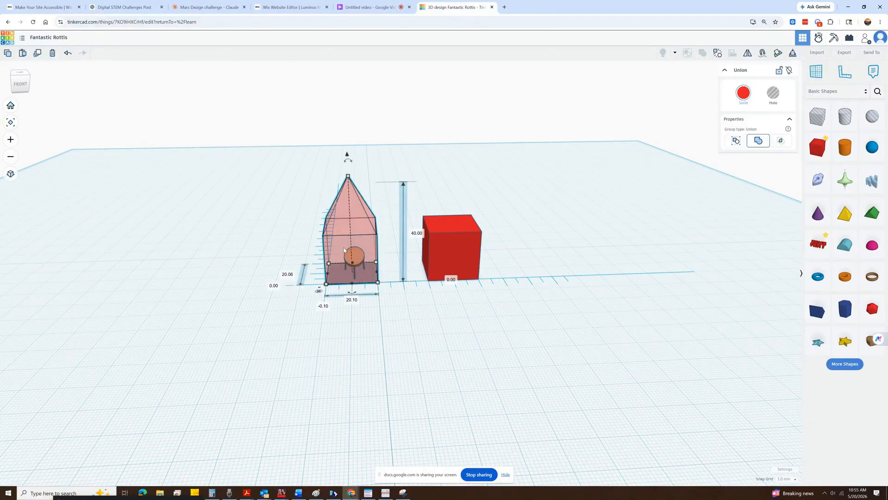
pyautogui.keyDown('shift'); pyautogui.click(452, 247); pyautogui.keyUp('shift')
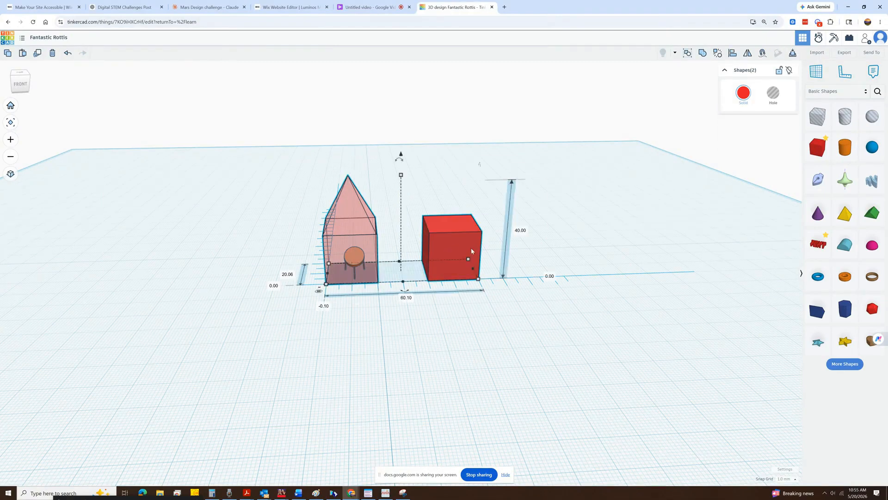
pyautogui.click(734, 54)
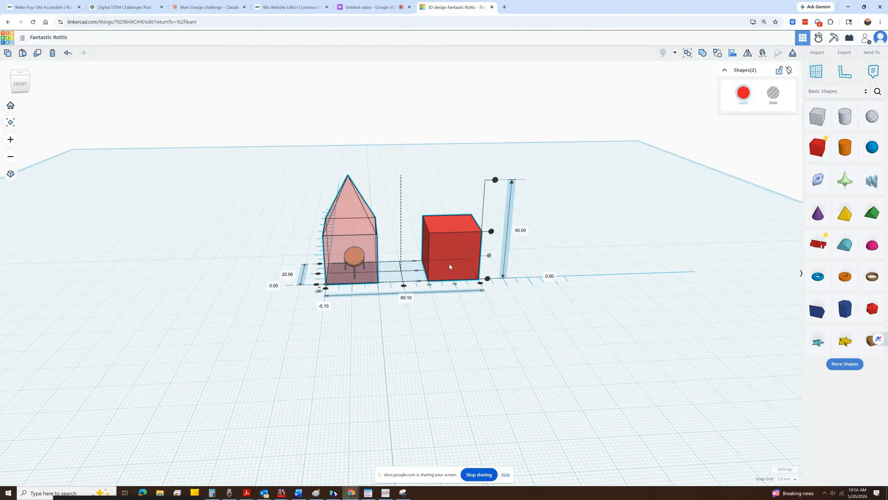
pyautogui.click(403, 286)
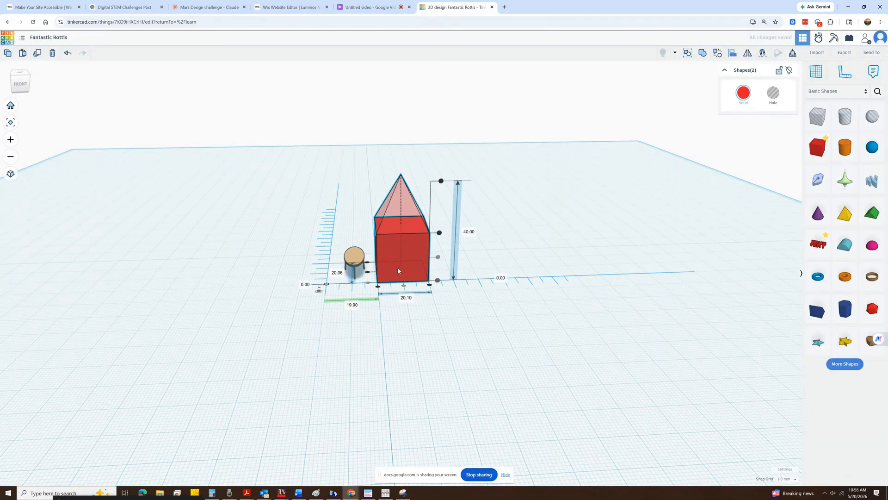
pyautogui.hotkey('ctrl', 'z')
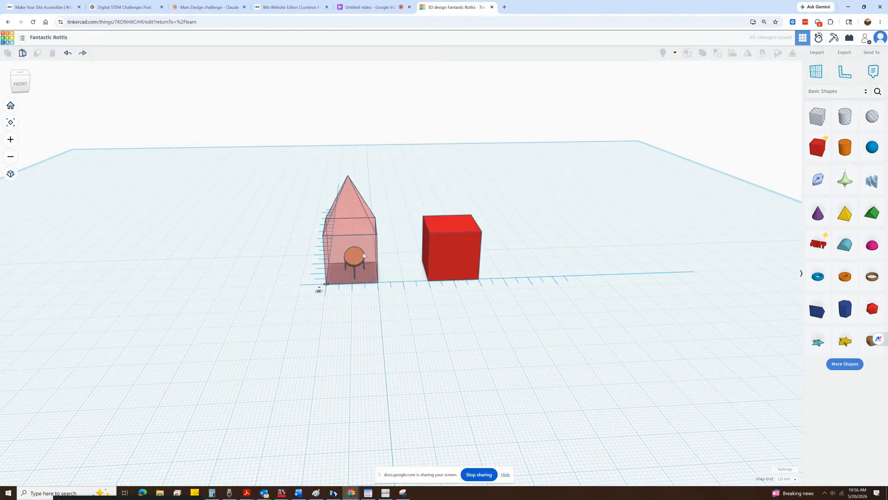
# Move the red cube forward, then drop it back near its original spot
pyautogui.click(441, 239)
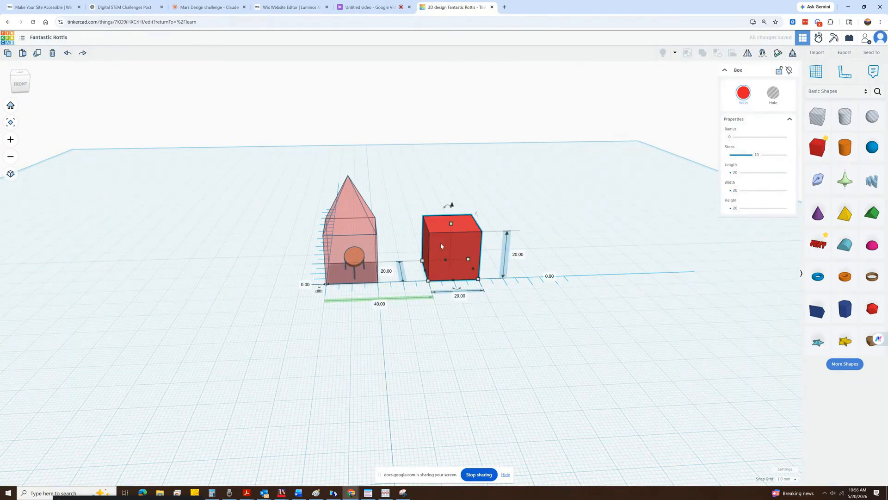
pyautogui.moveTo(439, 249); pyautogui.dragTo(457, 297)
pyautogui.click(54, 141)
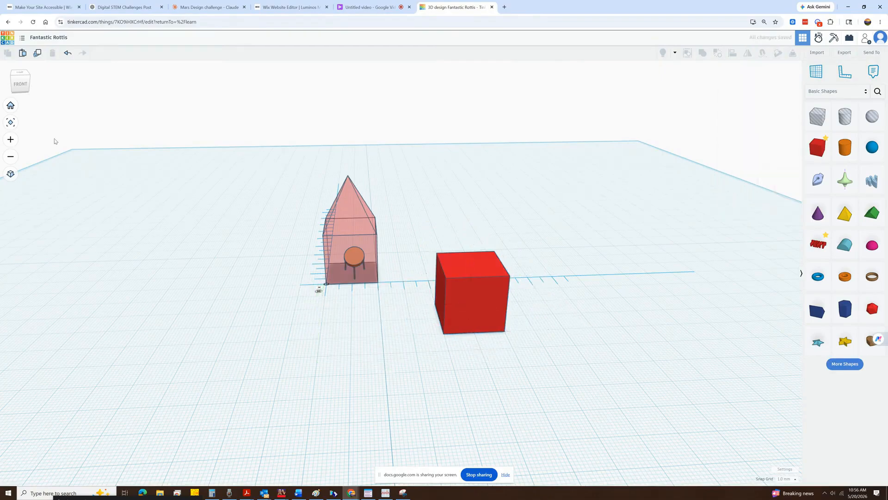
# Select all three shapes and use Align's depth dot to line the house up with the cube
pyautogui.moveTo(21, 85); pyautogui.dragTo(36, 87)
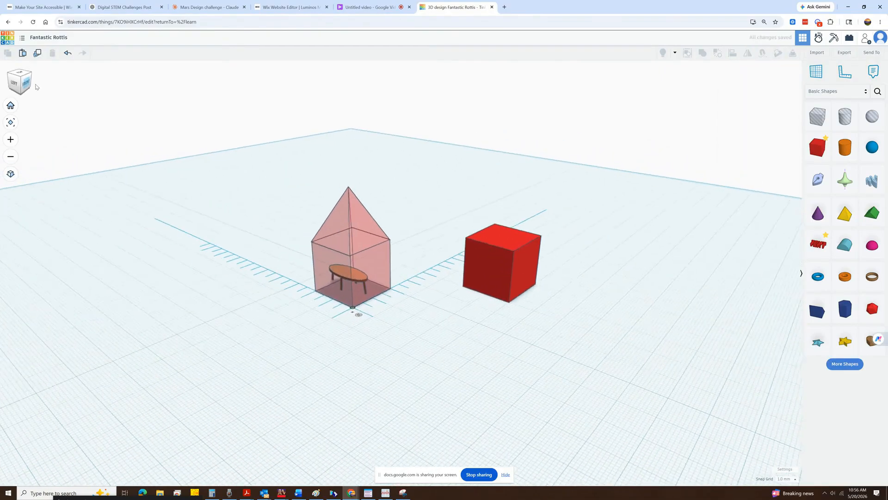
pyautogui.hotkey('ctrl', 'a')
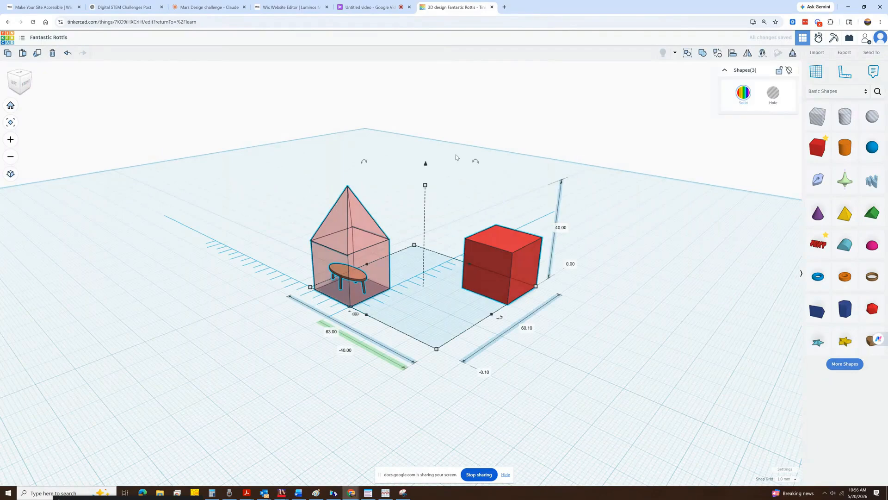
pyautogui.click(731, 54)
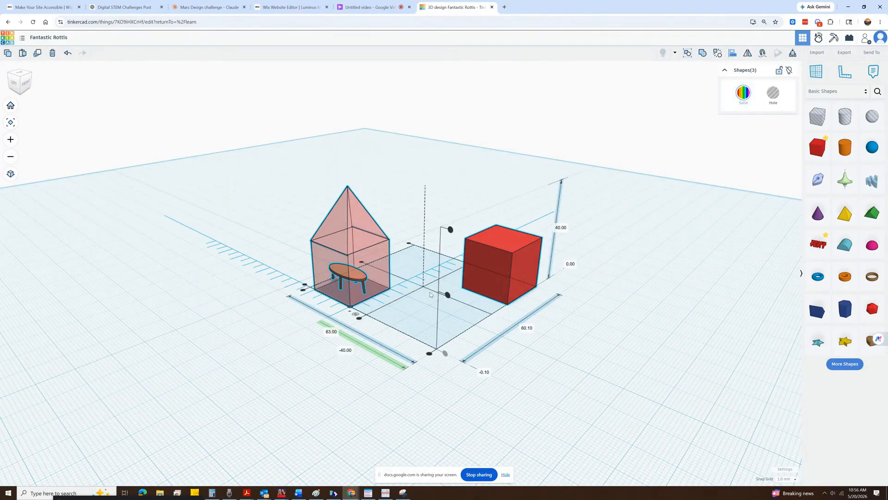
pyautogui.click(428, 354)
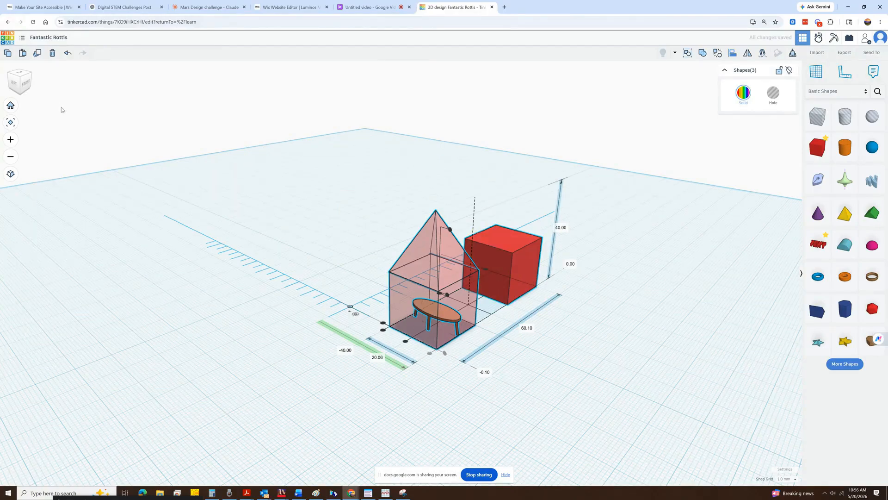
pyautogui.click(26, 84)
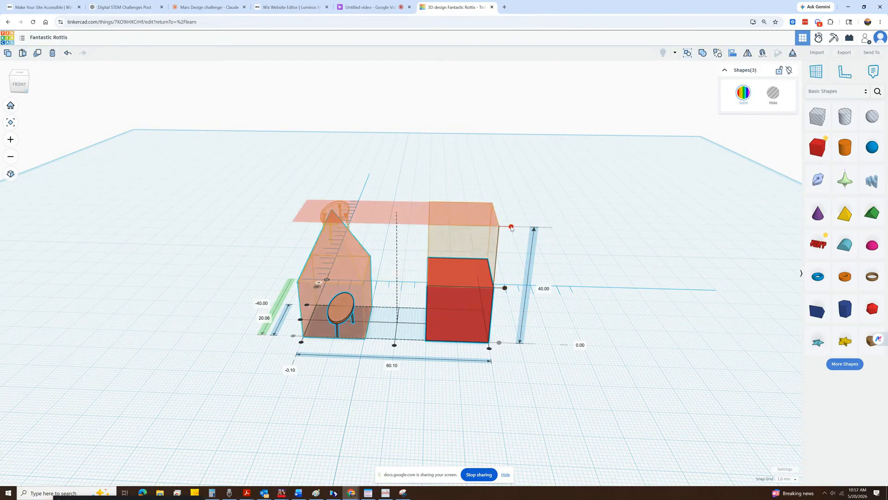
pyautogui.click(512, 228)
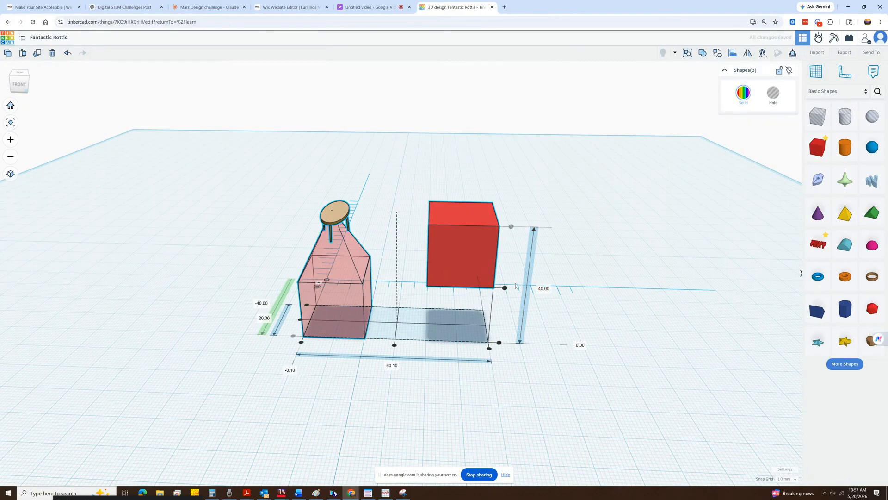
pyautogui.click(505, 288)
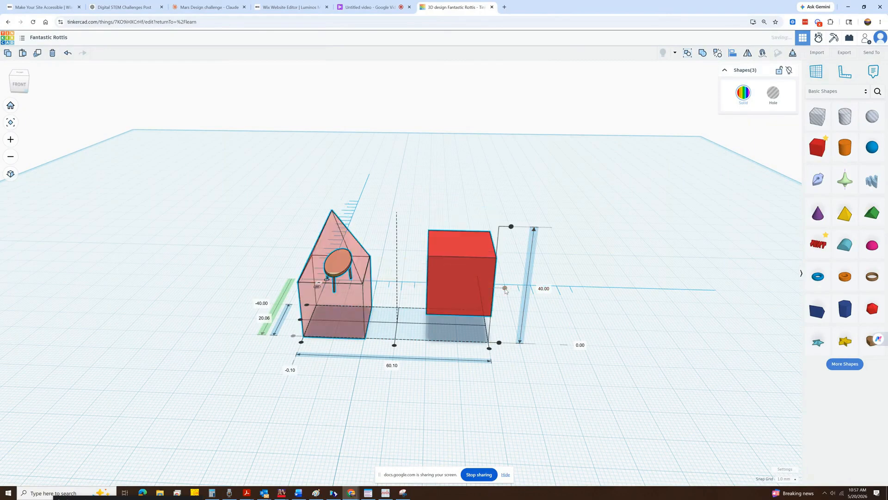
pyautogui.click(499, 343)
pyautogui.click(684, 244)
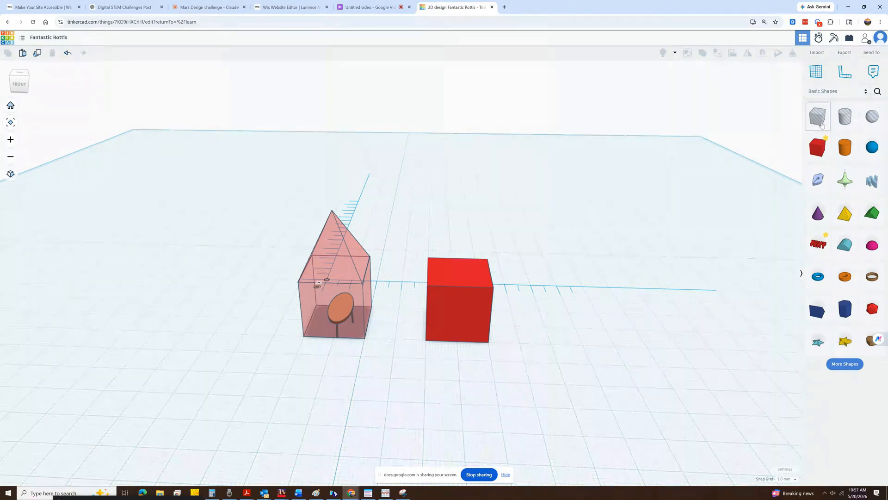
# Place a sphere on top of the red cube and sink it down into the cube
pyautogui.moveTo(873, 149); pyautogui.dragTo(719, 197)
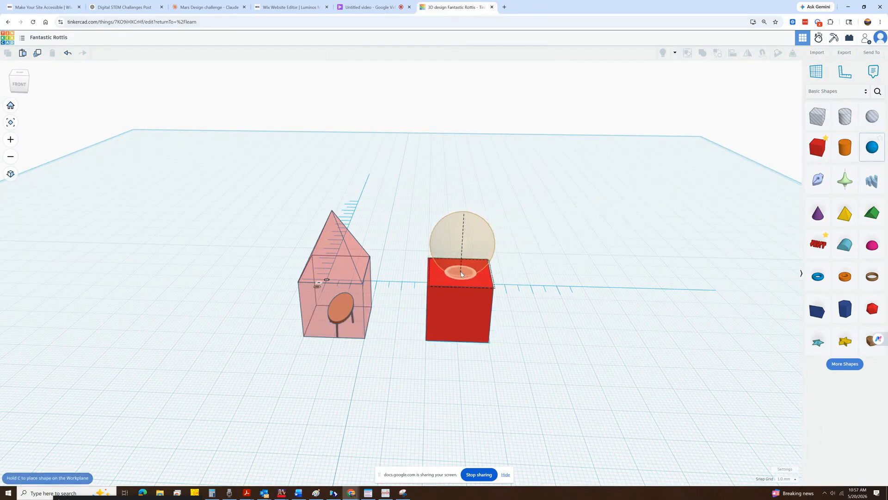
pyautogui.click(460, 273)
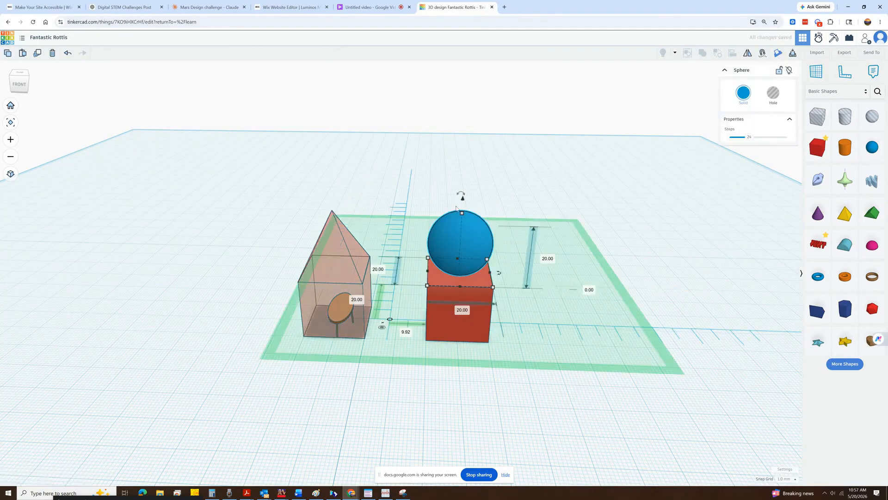
pyautogui.moveTo(462, 194); pyautogui.dragTo(459, 259)
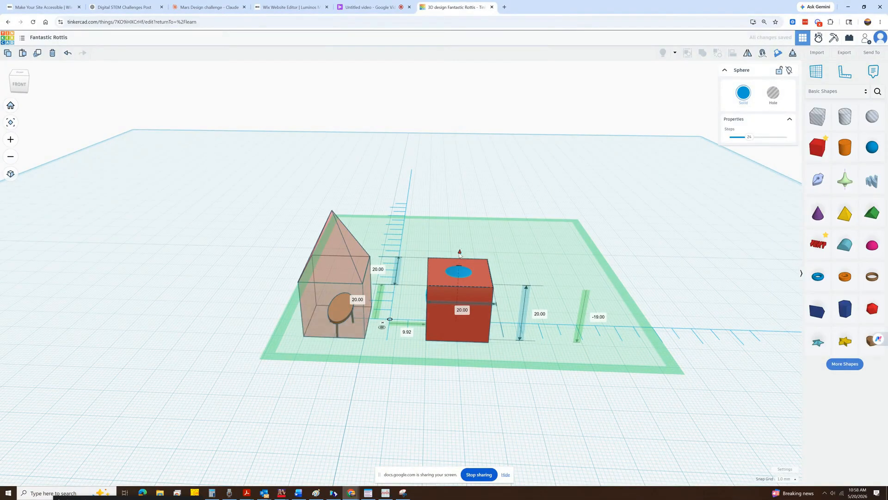
# Hide the red cube and convert the revealed sphere into a hole
pyautogui.click(582, 270)
pyautogui.click(467, 330)
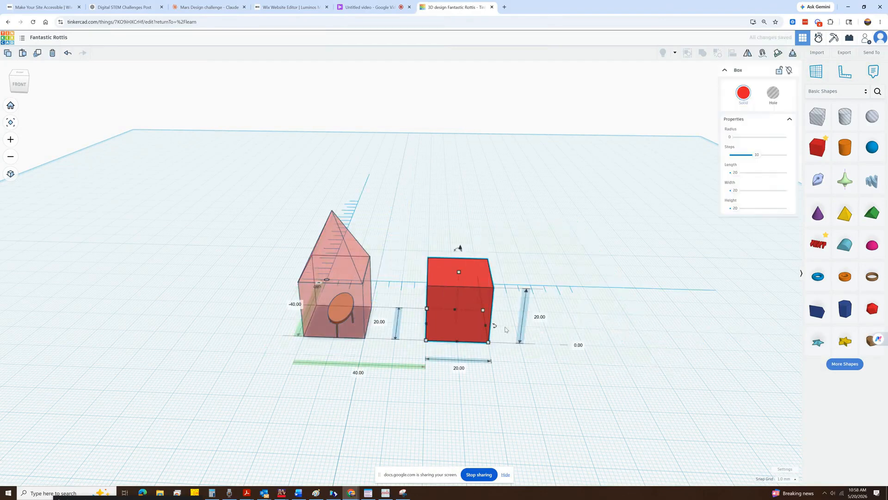
pyautogui.click(788, 72)
pyautogui.click(459, 294)
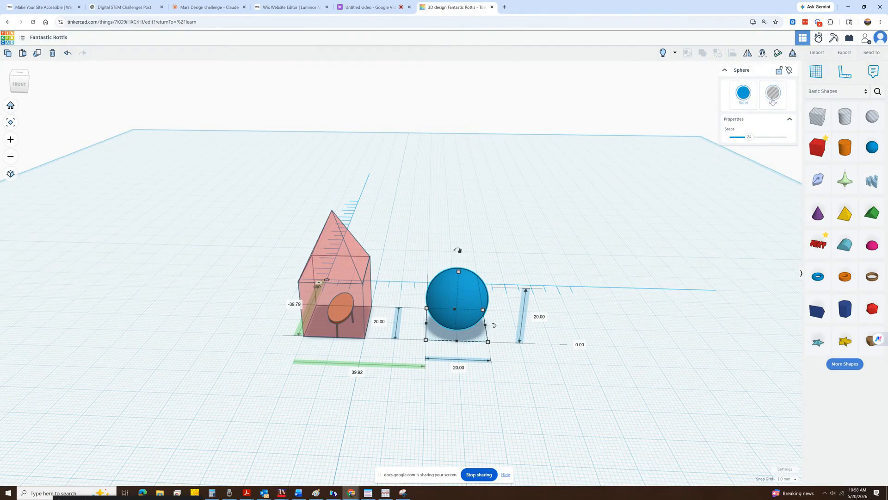
pyautogui.click(770, 101)
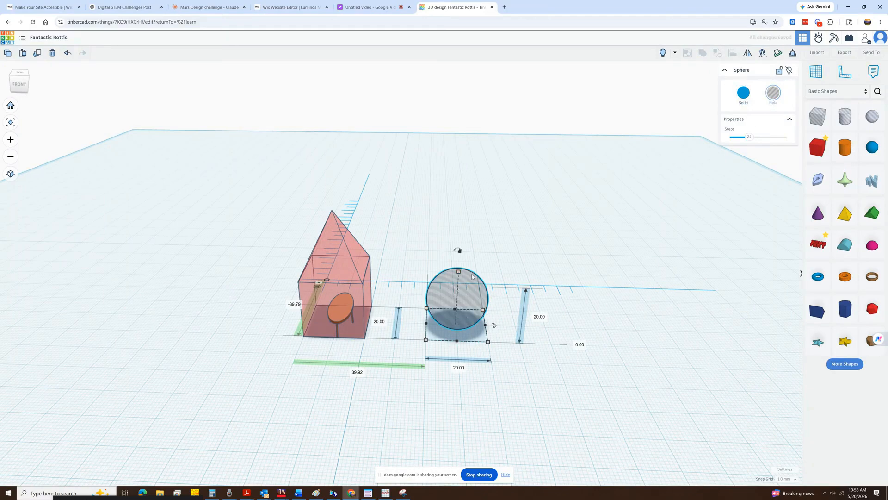
pyautogui.click(547, 182)
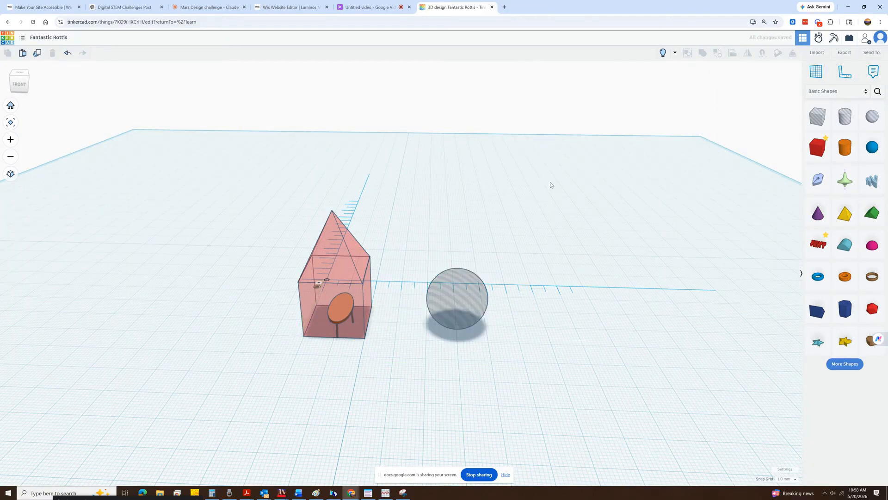
# Show the red cube again and group it with the sphere hole into one union
pyautogui.click(663, 53)
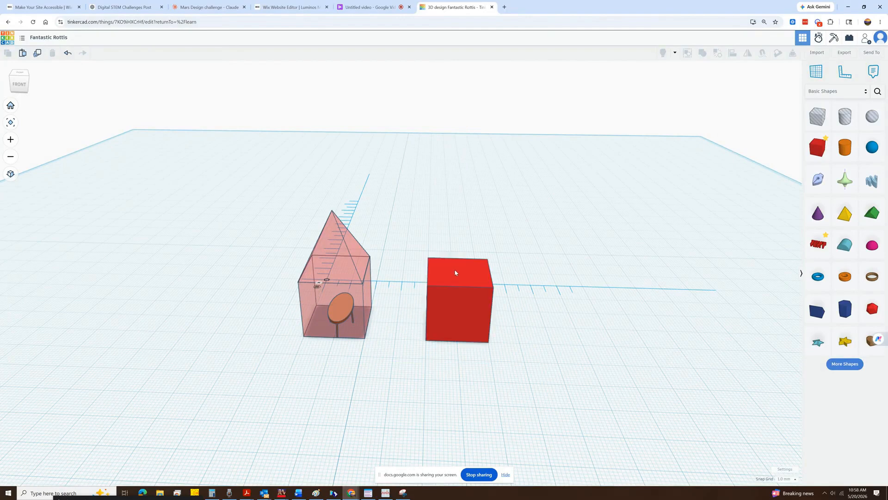
pyautogui.moveTo(407, 205); pyautogui.dragTo(535, 391)
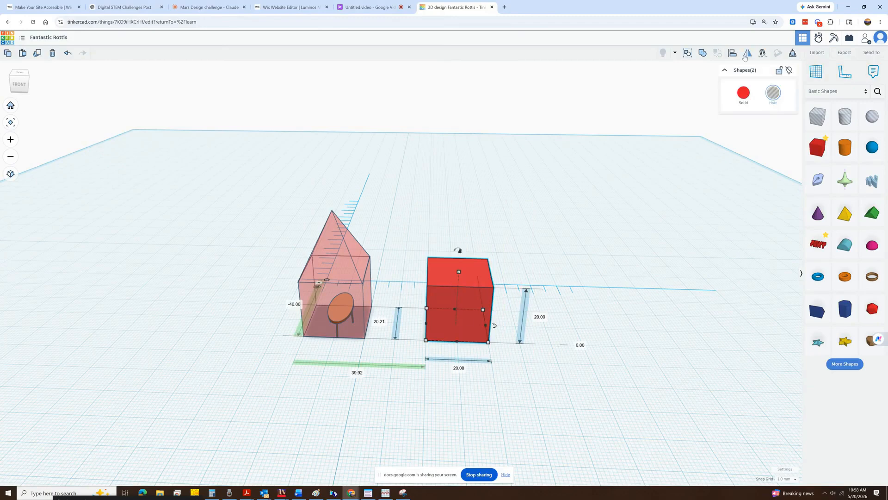
pyautogui.click(703, 53)
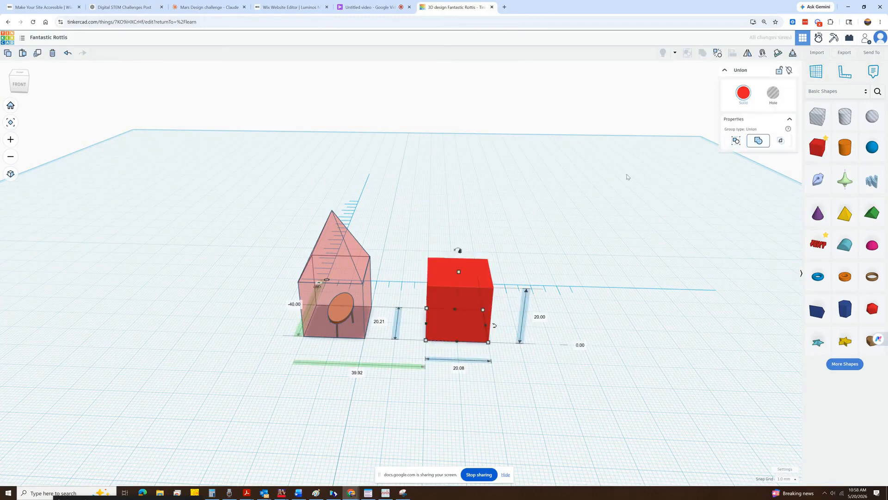
pyautogui.click(578, 202)
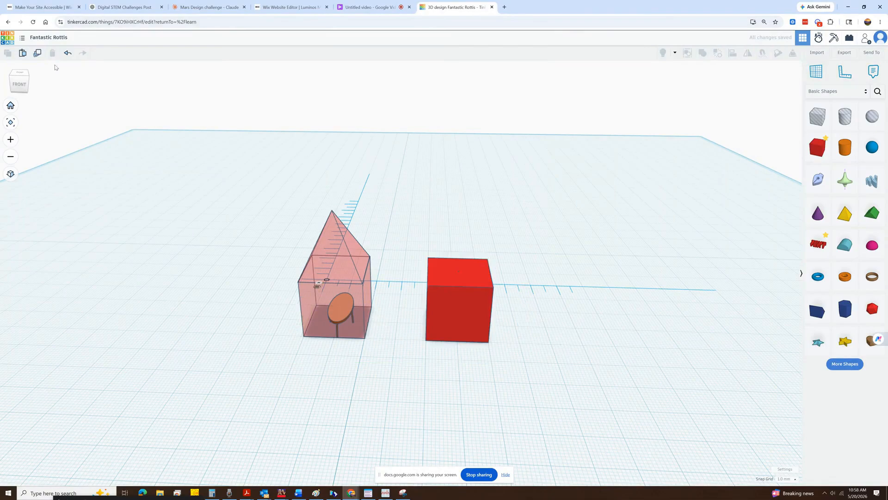
pyautogui.moveTo(21, 86)
pyautogui.mouseDown()
pyautogui.moveTo(36, 85)
pyautogui.moveTo(23, 87)
pyautogui.mouseUp()
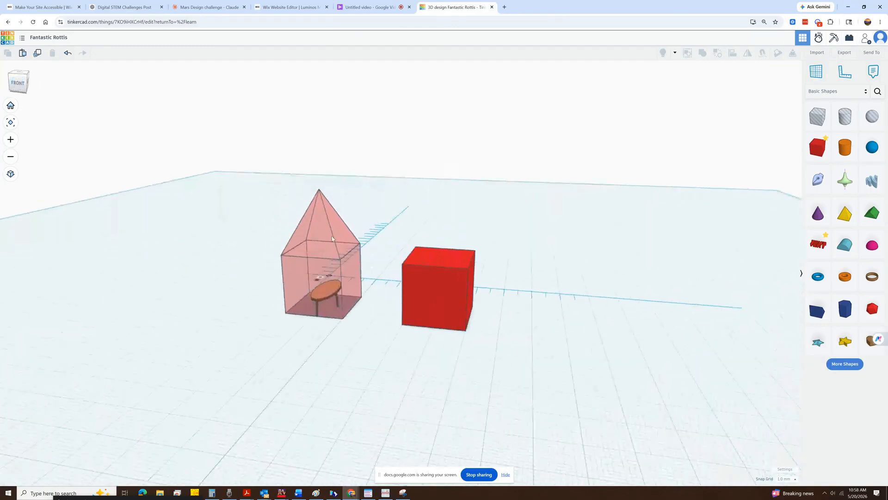
# Undo back to the blue sphere sitting on the red cube and select it
pyautogui.click(455, 291)
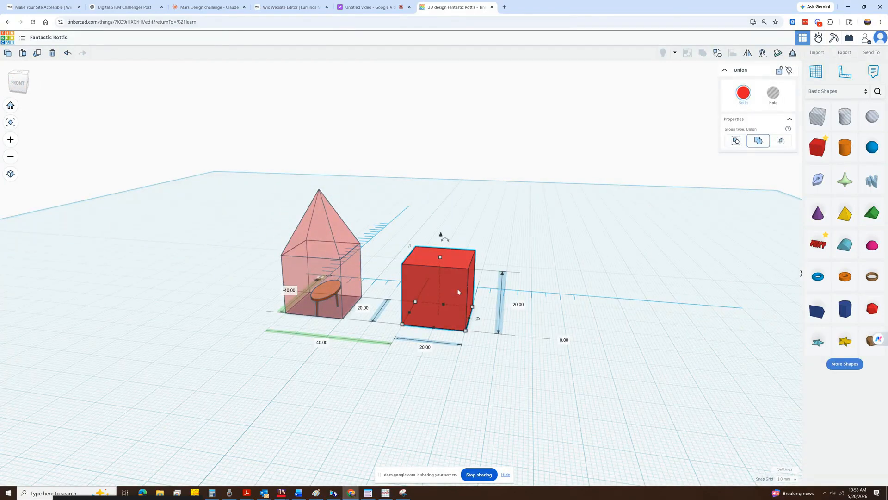
pyautogui.click(505, 163)
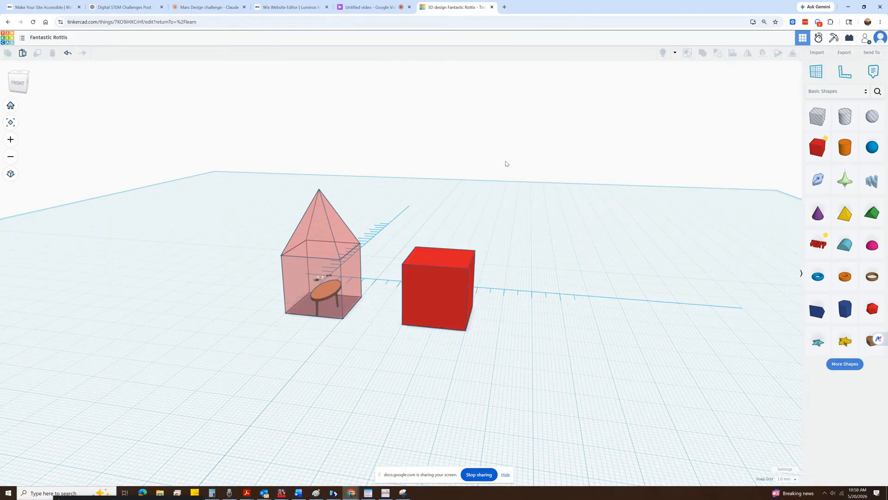
pyautogui.hotkey('ctrl', 'z')
pyautogui.click(440, 250)
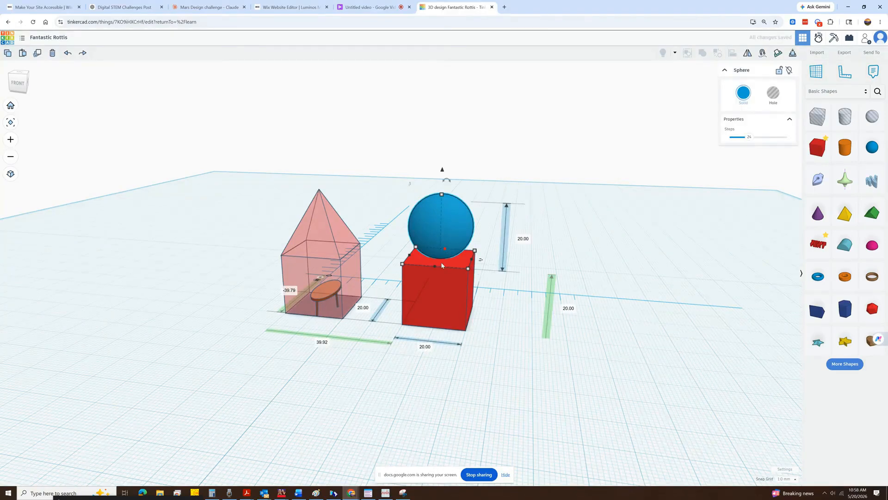
# Resize the blue sphere to 30 wide and 30 tall
pyautogui.click(425, 346)
pyautogui.write('30')
pyautogui.press('Return')
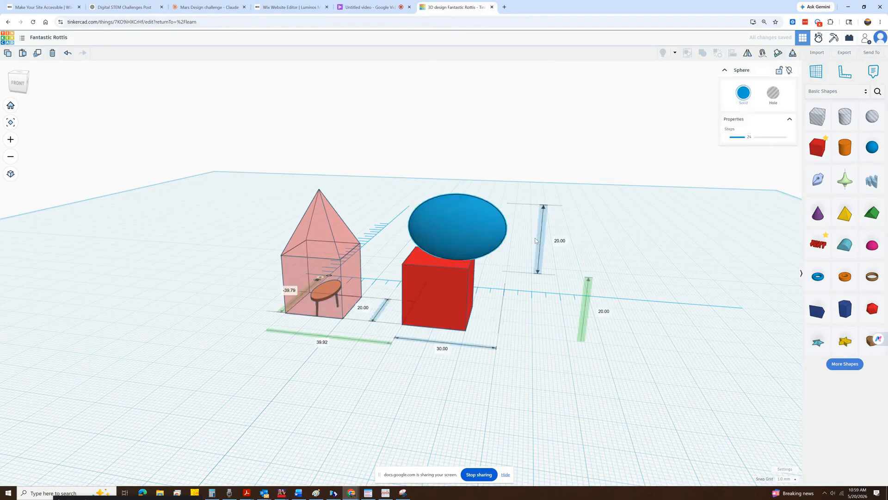
pyautogui.click(561, 241)
pyautogui.write('30')
pyautogui.press('Return')
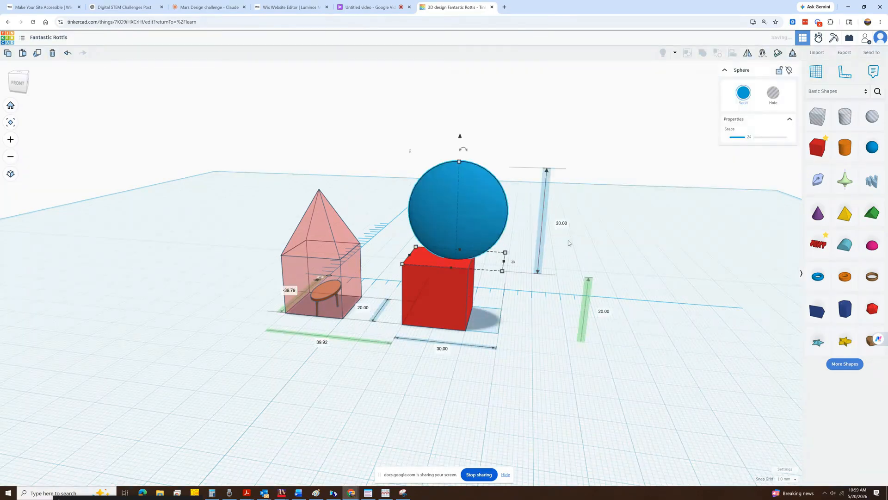
pyautogui.click(570, 278)
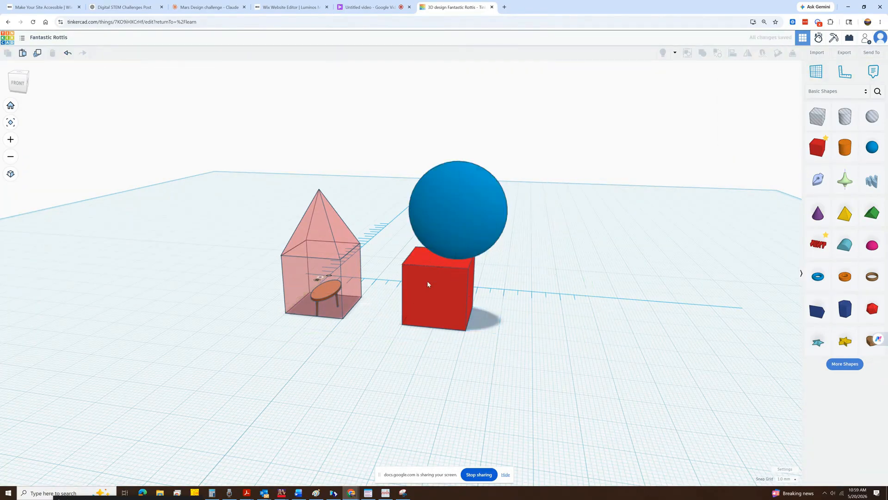
# Centre the red cube beneath the sphere with Align
pyautogui.click(432, 299)
pyautogui.keyDown('shift'); pyautogui.click(474, 220); pyautogui.keyUp('shift')
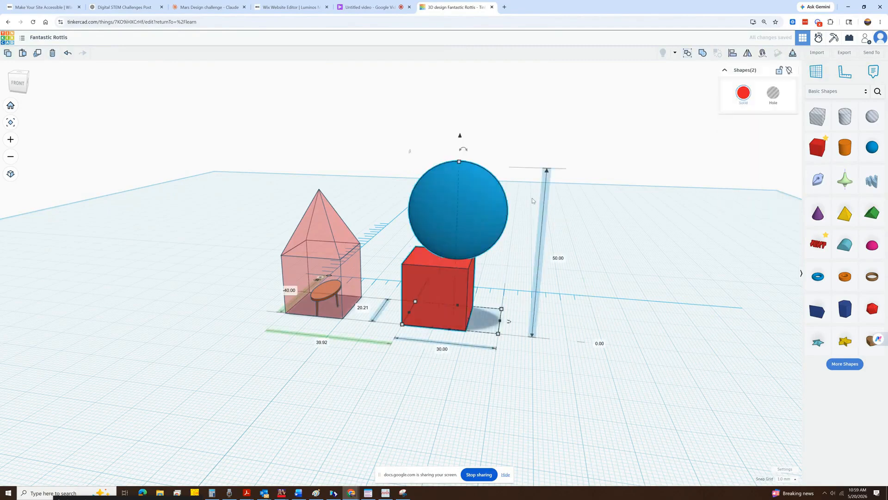
pyautogui.click(732, 52)
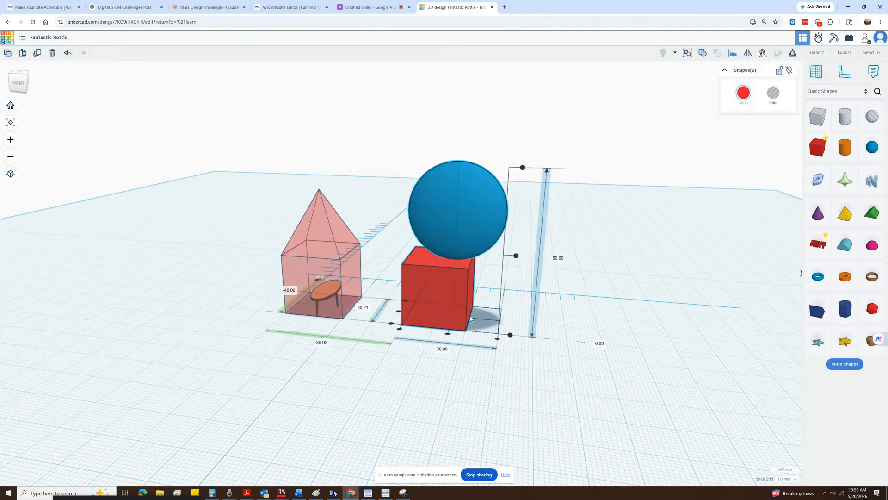
pyautogui.click(448, 333)
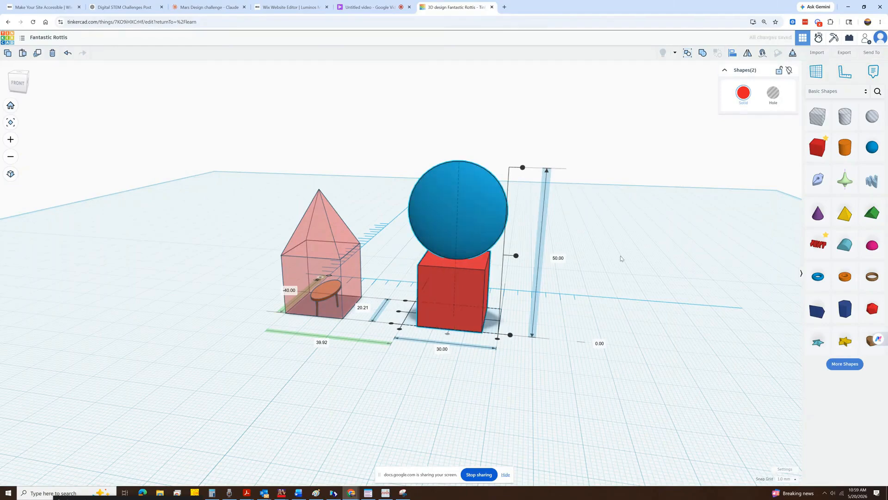
pyautogui.click(622, 147)
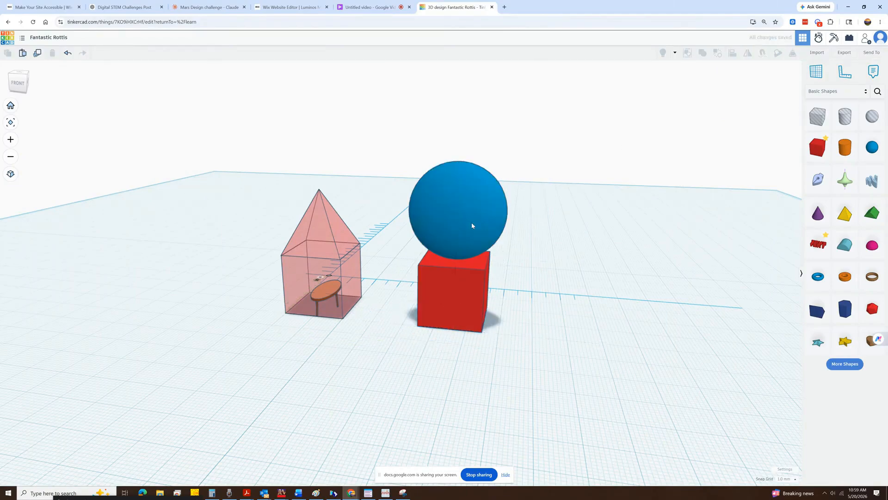
# Sink the sphere down into the cube to −5 mm, checking from the front view
pyautogui.click(472, 223)
pyautogui.moveTo(462, 145); pyautogui.dragTo(457, 221)
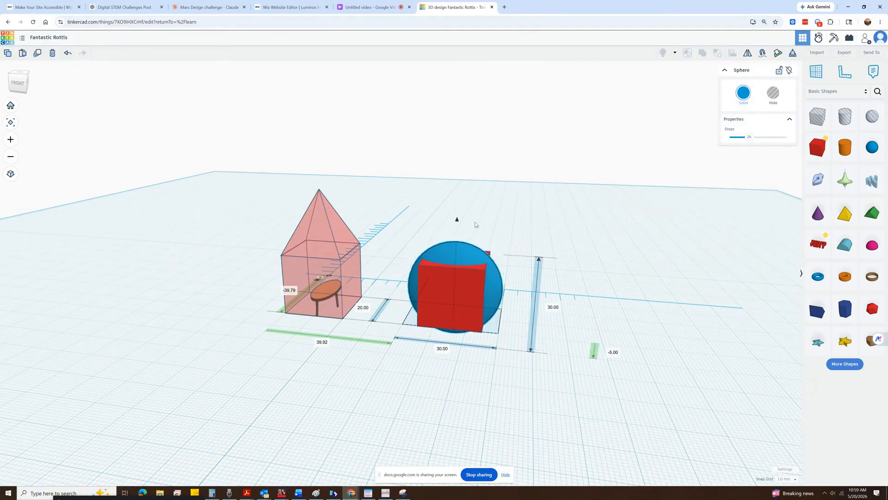
pyautogui.click(20, 89)
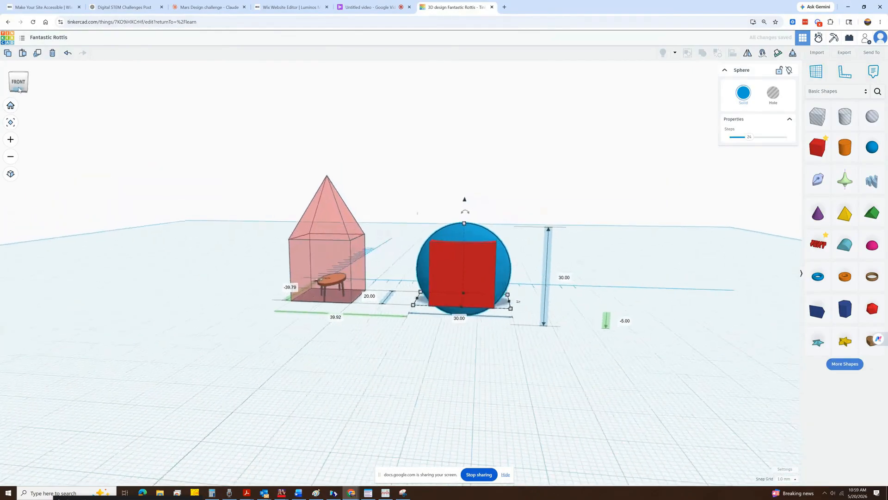
pyautogui.click(508, 315)
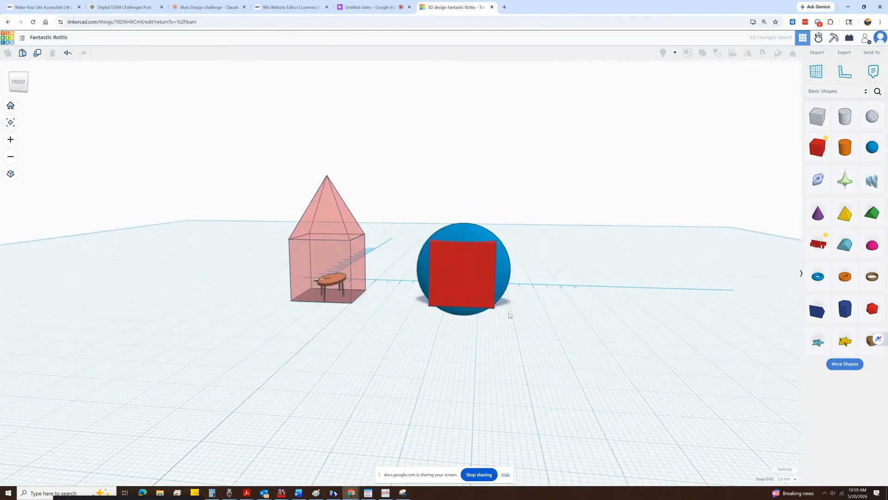
pyautogui.click(460, 231)
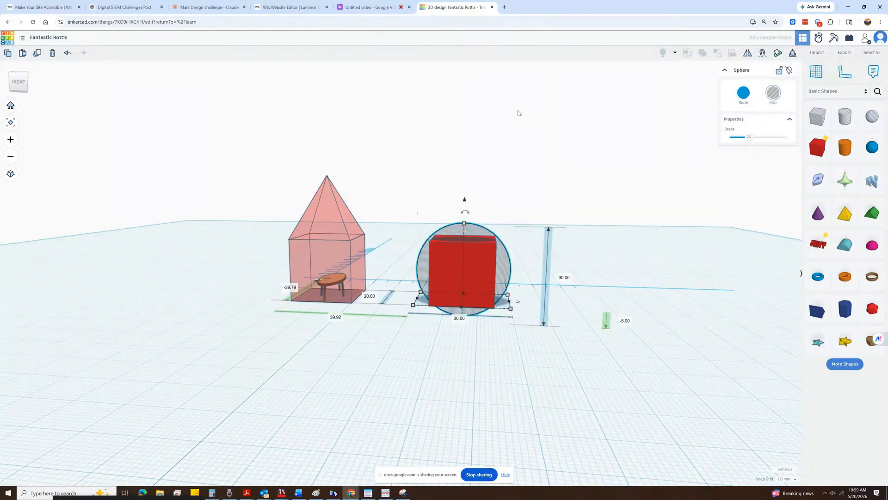
# Group the red cube and the hole sphere into one shape
pyautogui.moveTo(396, 171); pyautogui.dragTo(572, 364)
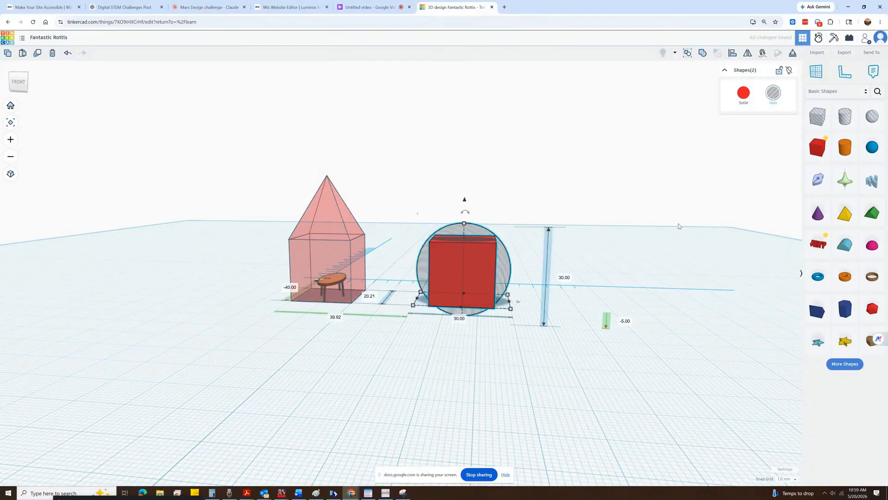
pyautogui.click(701, 53)
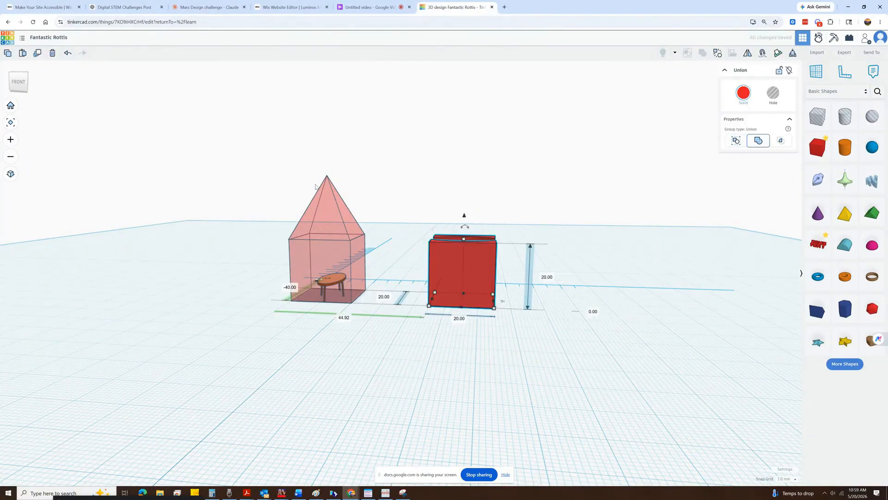
pyautogui.moveTo(16, 82)
pyautogui.mouseDown()
pyautogui.moveTo(2, 87)
pyautogui.moveTo(43, 81)
pyautogui.moveTo(2, 82)
pyautogui.moveTo(38, 84)
pyautogui.moveTo(21, 91)
pyautogui.moveTo(17, 83)
pyautogui.mouseUp()
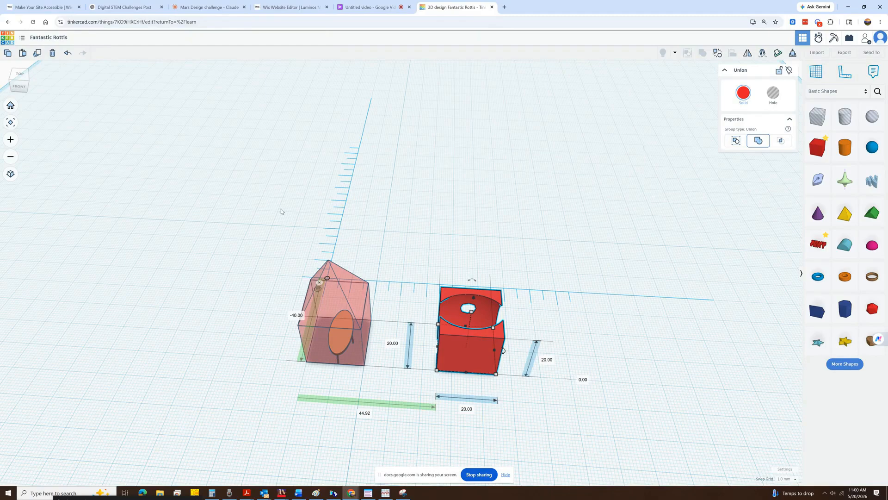
# Orbit to inspect the carved hollow, then select every shape on the workplane
pyautogui.click(25, 86)
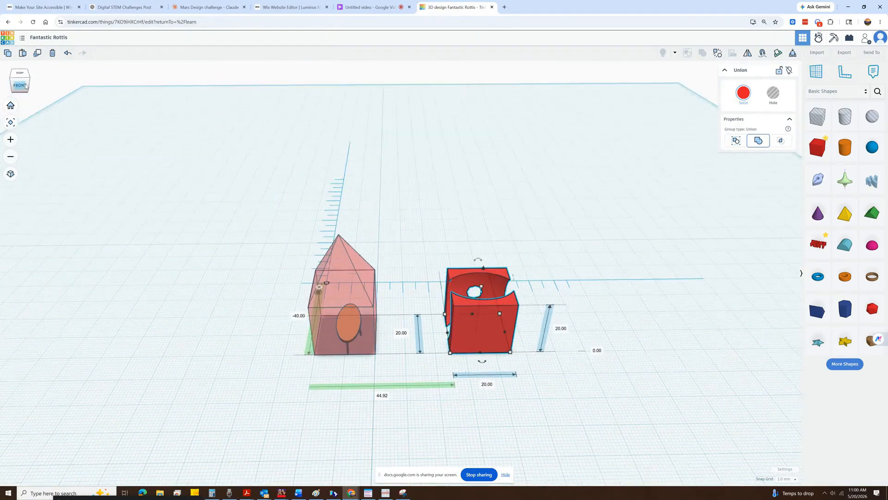
pyautogui.moveTo(26, 86); pyautogui.dragTo(24, 86)
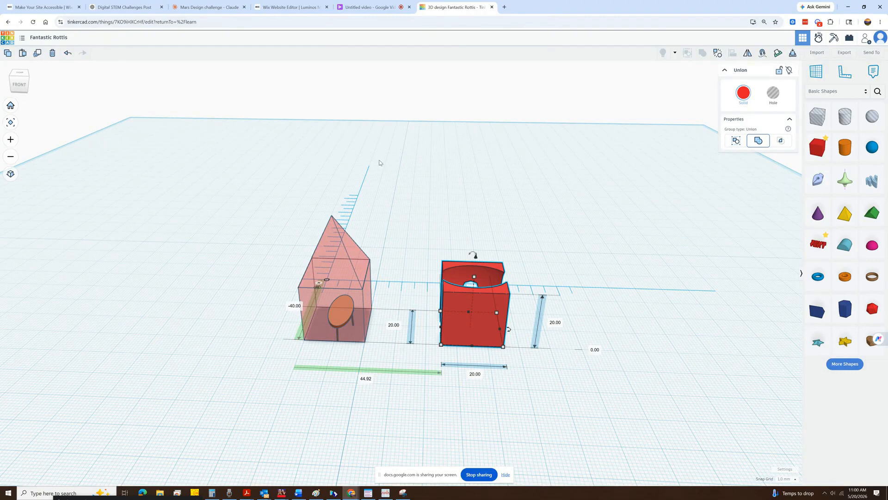
pyautogui.click(394, 245)
pyautogui.moveTo(237, 191); pyautogui.dragTo(547, 401)
# Delete all old shapes and place a 3D Text shape whose wording is 'Hello'
pyautogui.press('Delete')
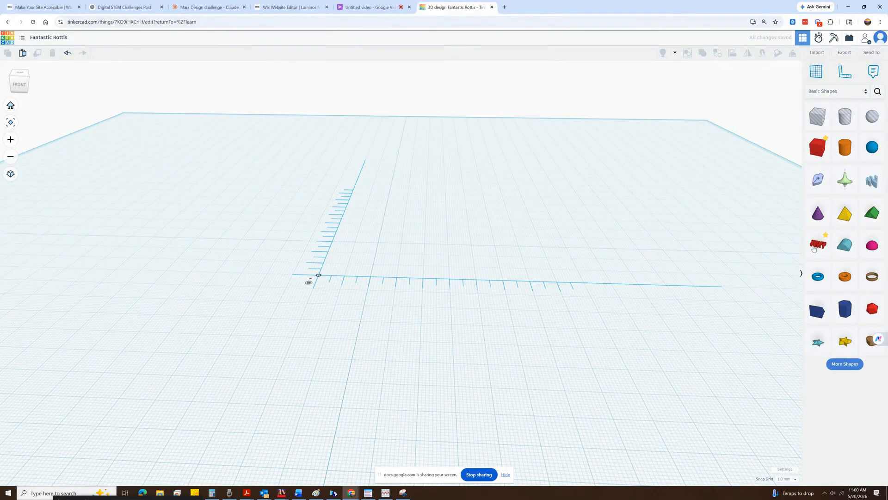
pyautogui.moveTo(819, 248); pyautogui.dragTo(471, 264)
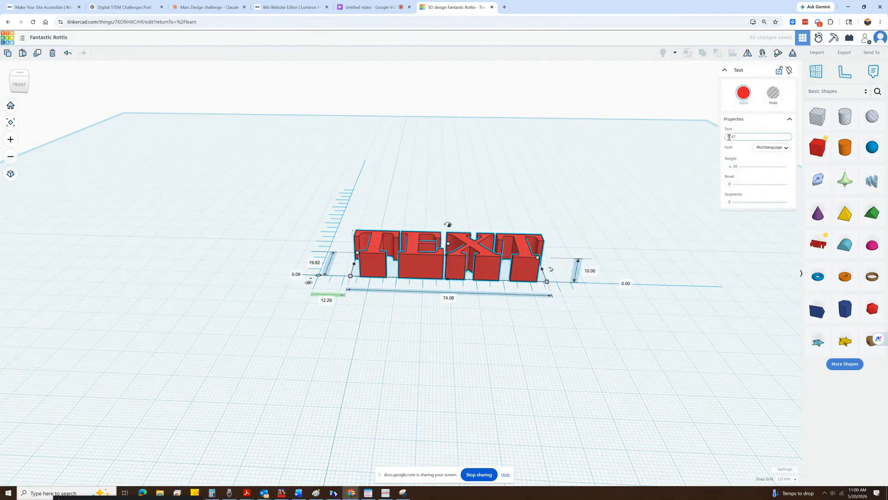
pyautogui.click(754, 137)
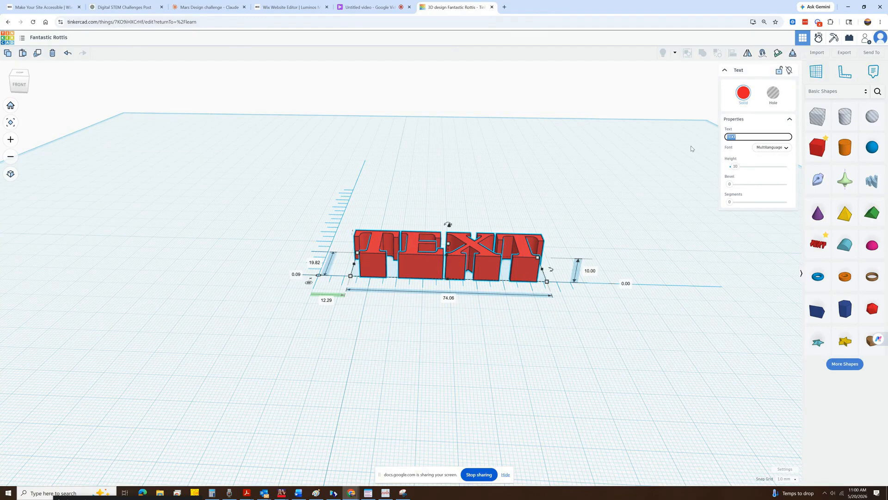
pyautogui.write('Hello')
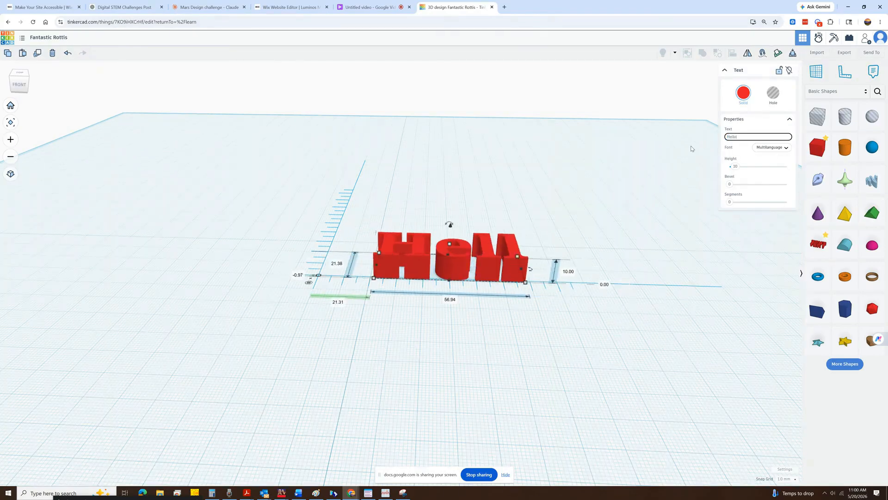
pyautogui.click(736, 167)
pyautogui.moveTo(745, 169); pyautogui.dragTo(732, 167)
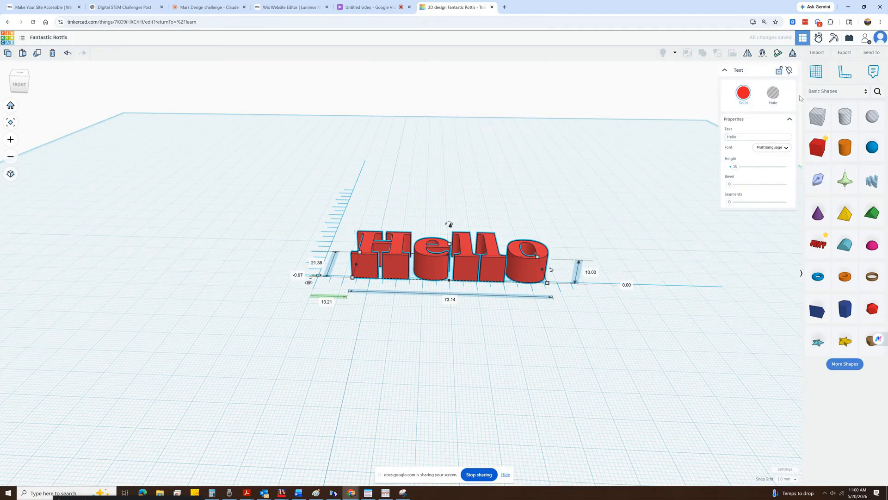
# Colour the Hello text green
pyautogui.click(744, 92)
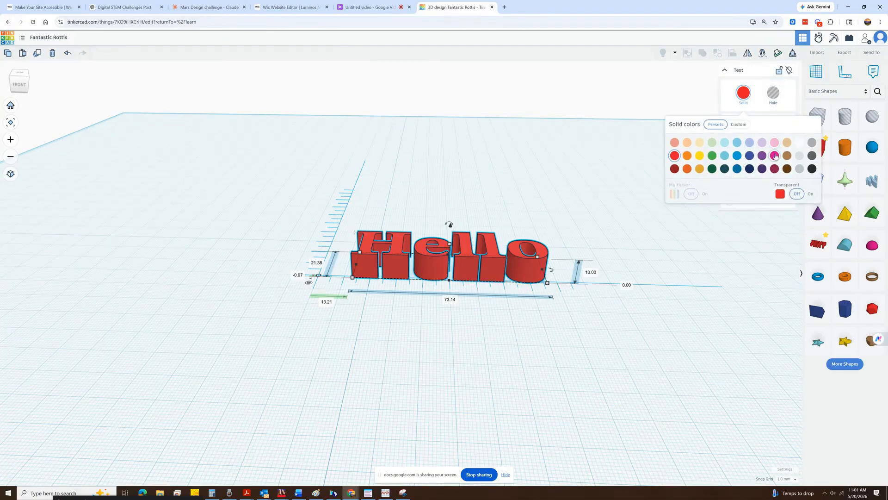
pyautogui.click(712, 158)
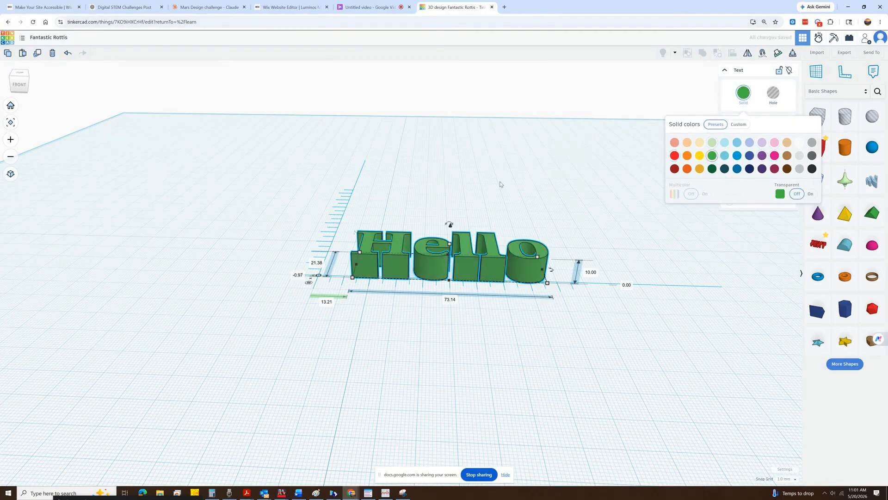
pyautogui.click(511, 166)
pyautogui.click(491, 250)
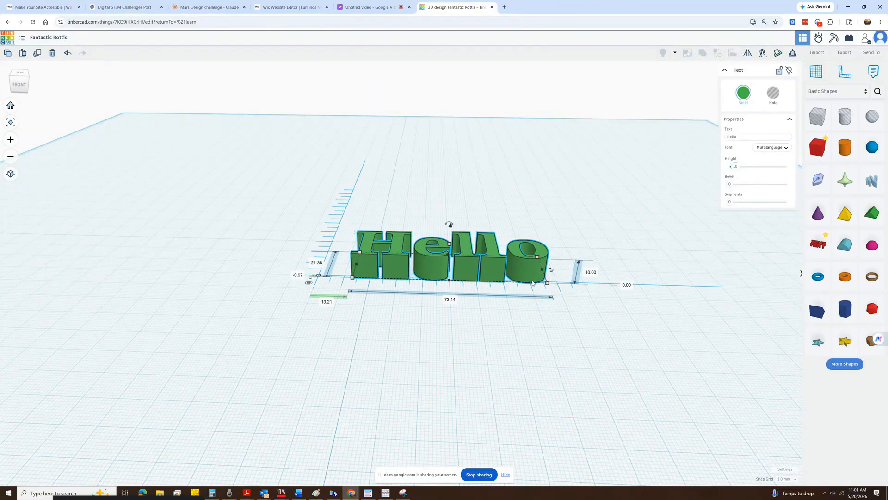
# Shorten the Hello text to 68.79 mm long and flatten it to 3 mm tall
pyautogui.moveTo(544, 274)
pyautogui.mouseDown()
pyautogui.moveTo(634, 269)
pyautogui.moveTo(532, 269)
pyautogui.mouseUp()
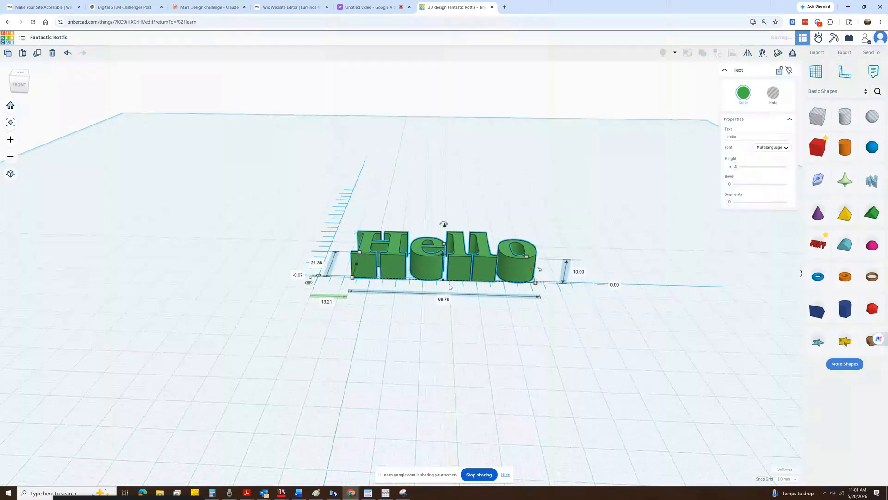
pyautogui.moveTo(444, 244); pyautogui.dragTo(448, 264)
pyautogui.click(415, 292)
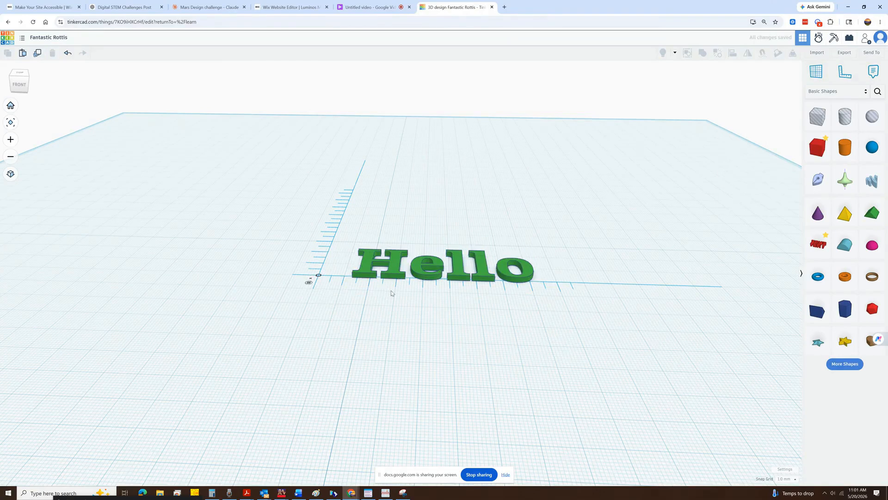
# Tip the Hello text upright and view it straight from the front
pyautogui.click(391, 265)
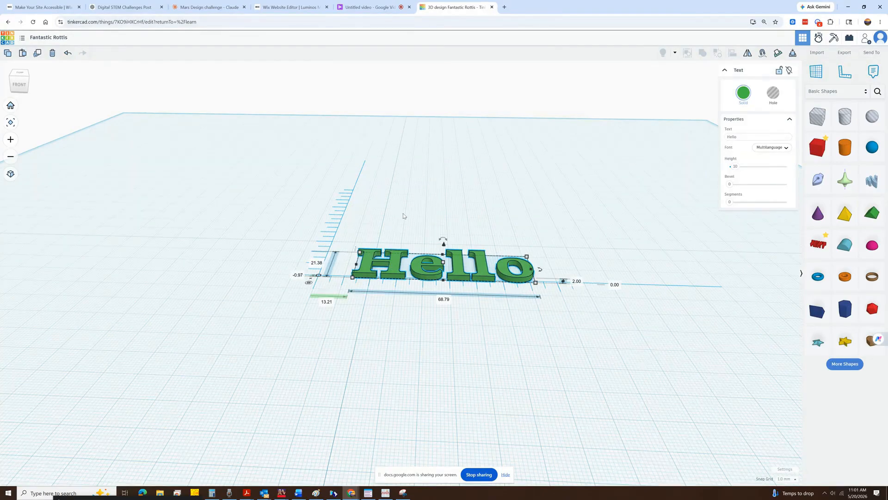
pyautogui.click(9, 82)
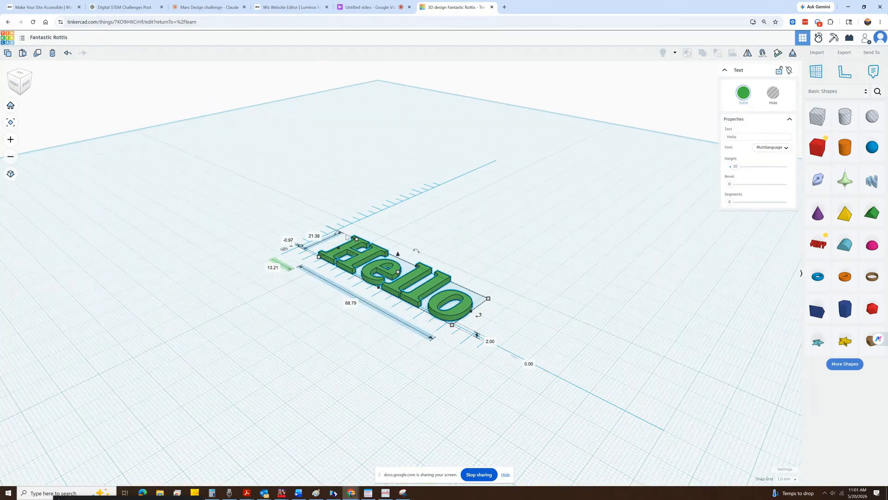
pyautogui.moveTo(337, 233); pyautogui.dragTo(323, 256)
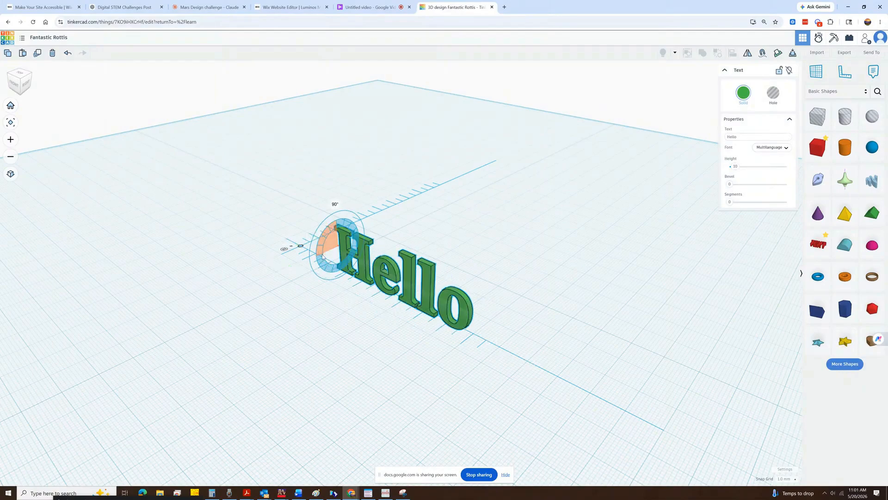
pyautogui.click(215, 257)
pyautogui.click(13, 86)
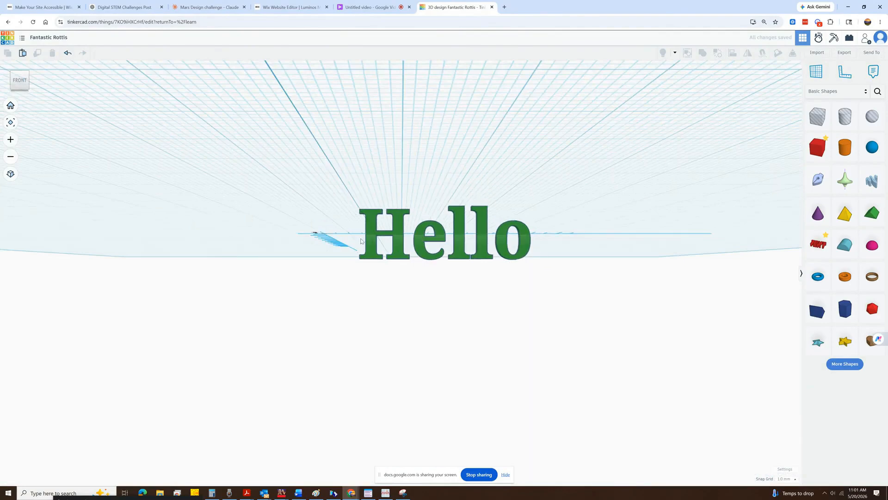
pyautogui.scroll(-2, 443, 251)
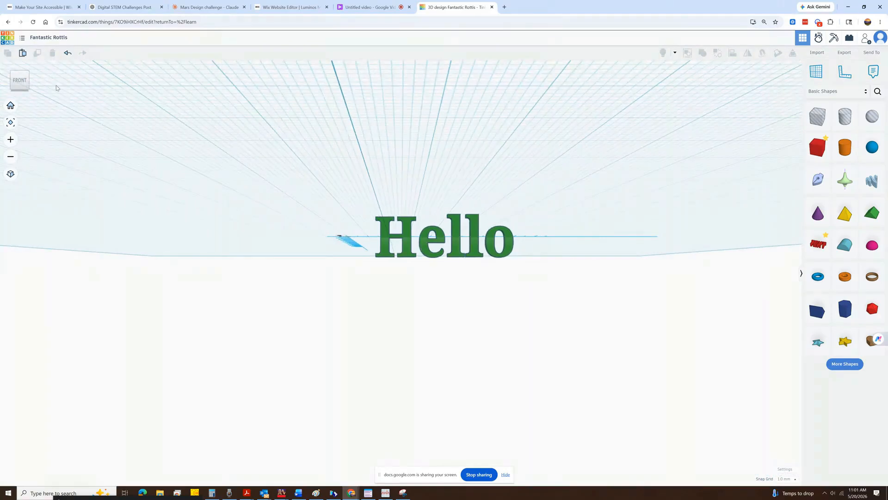
pyautogui.scroll(-2, 99, 102)
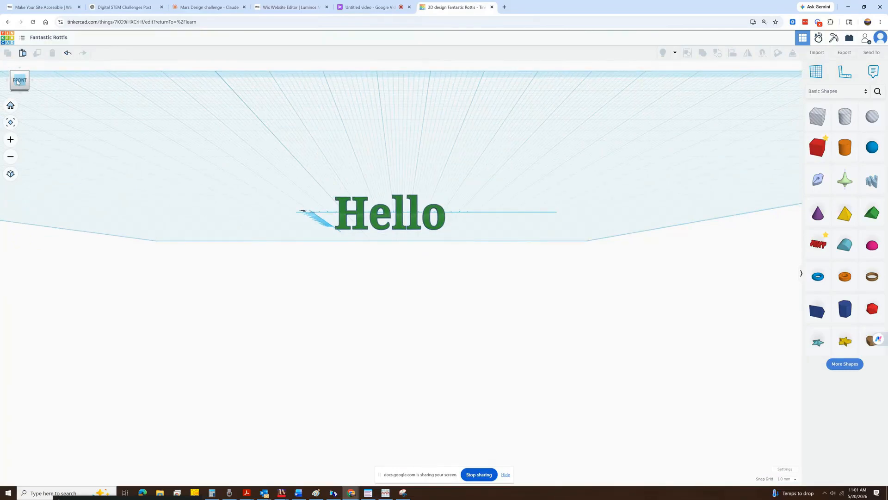
pyautogui.moveTo(17, 80); pyautogui.dragTo(17, 81)
# Raise the sunken Hello text back up to the workplane, then delete it
pyautogui.click(389, 213)
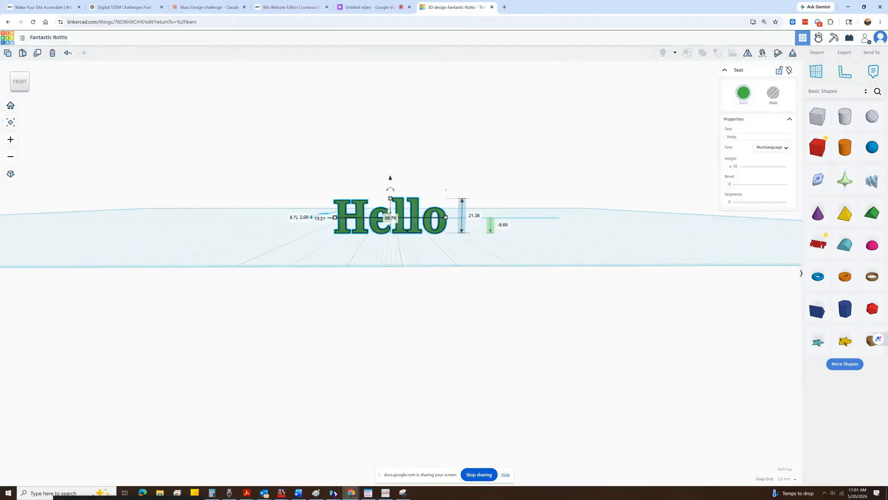
pyautogui.moveTo(391, 180); pyautogui.dragTo(390, 164)
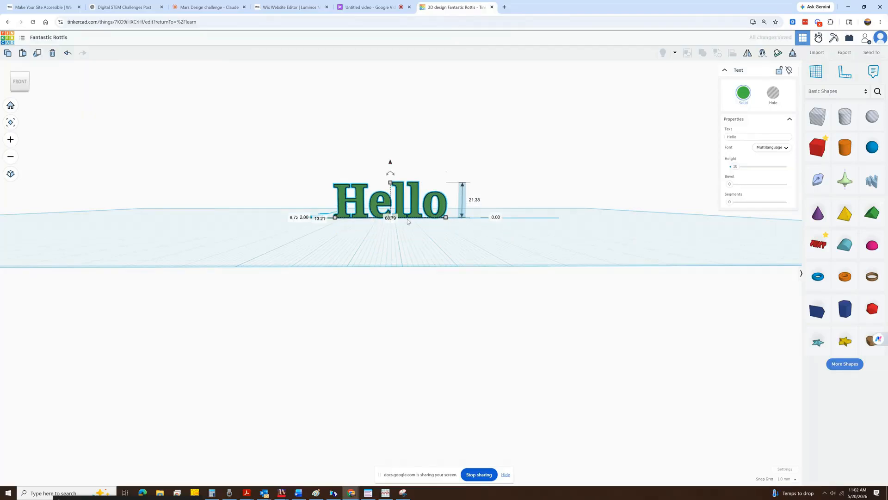
pyautogui.moveTo(21, 85); pyautogui.dragTo(40, 96)
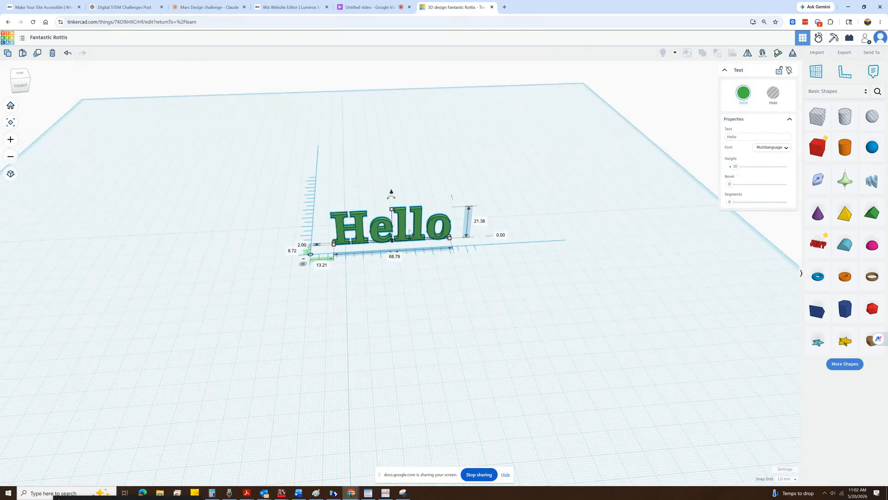
pyautogui.press('Delete')
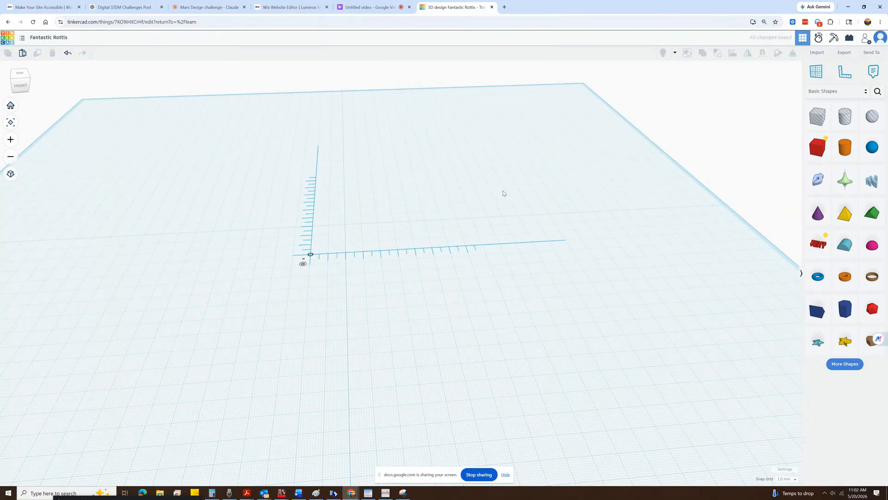
# Place a Scribble shape and draw cursive 'Hello' in three freehand strokes
pyautogui.click(872, 183)
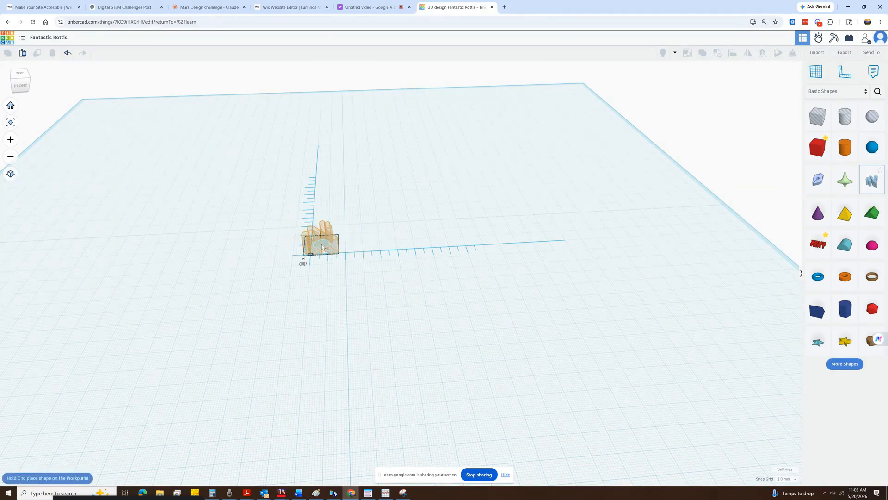
pyautogui.click(322, 247)
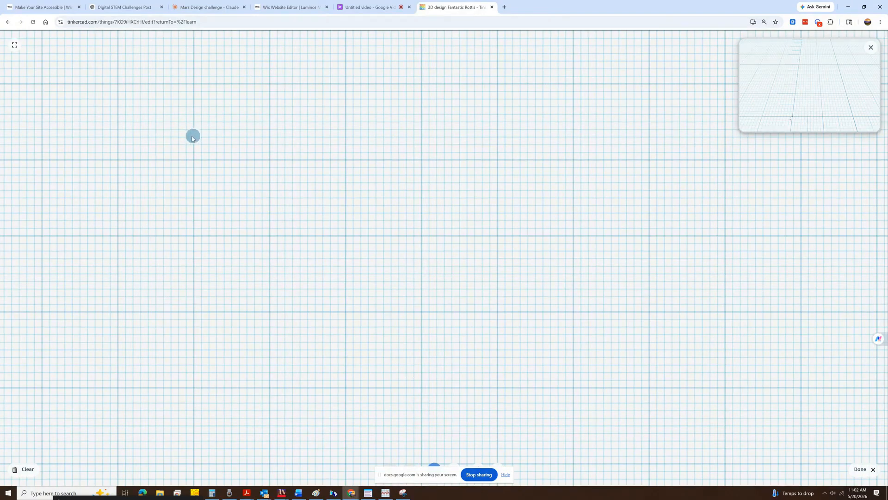
pyautogui.moveTo(189, 134)
pyautogui.mouseDown()
pyautogui.moveTo(169, 124)
pyautogui.moveTo(240, 92)
pyautogui.moveTo(202, 202)
pyautogui.moveTo(152, 230)
pyautogui.mouseUp()
pyautogui.moveTo(200, 177)
pyautogui.mouseDown()
pyautogui.moveTo(303, 121)
pyautogui.moveTo(262, 182)
pyautogui.moveTo(316, 212)
pyautogui.mouseUp()
pyautogui.moveTo(299, 240)
pyautogui.mouseDown()
pyautogui.moveTo(402, 139)
pyautogui.moveTo(422, 210)
pyautogui.moveTo(414, 227)
pyautogui.moveTo(501, 215)
pyautogui.moveTo(633, 159)
pyautogui.mouseUp()
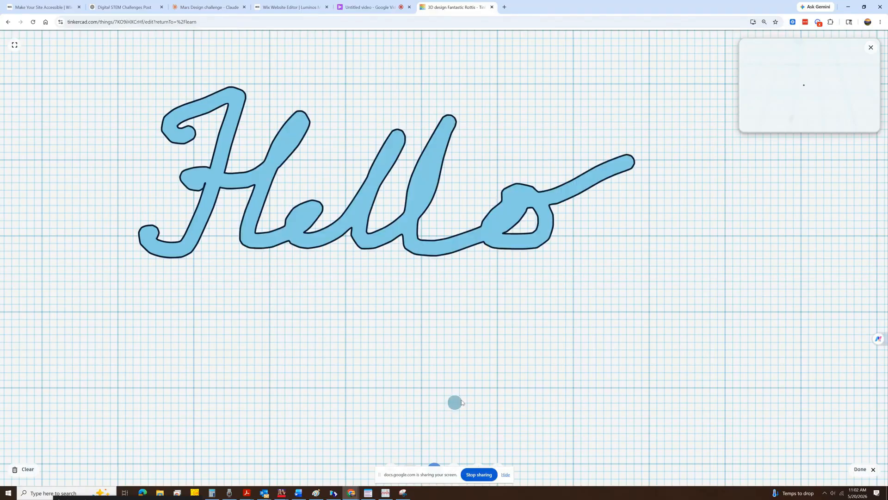
pyautogui.click(859, 470)
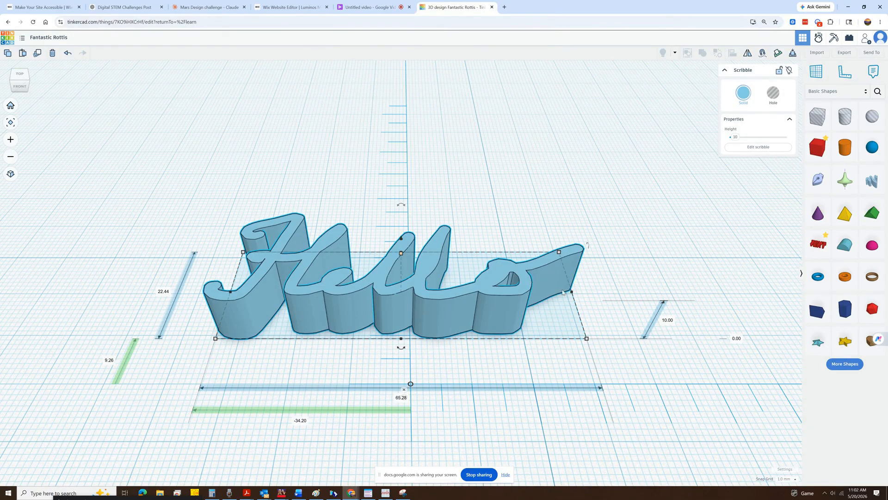
# Resize the Hello scribble to 82.20 long and 3.00 tall and colour it dark green
pyautogui.moveTo(571, 292); pyautogui.dragTo(659, 291)
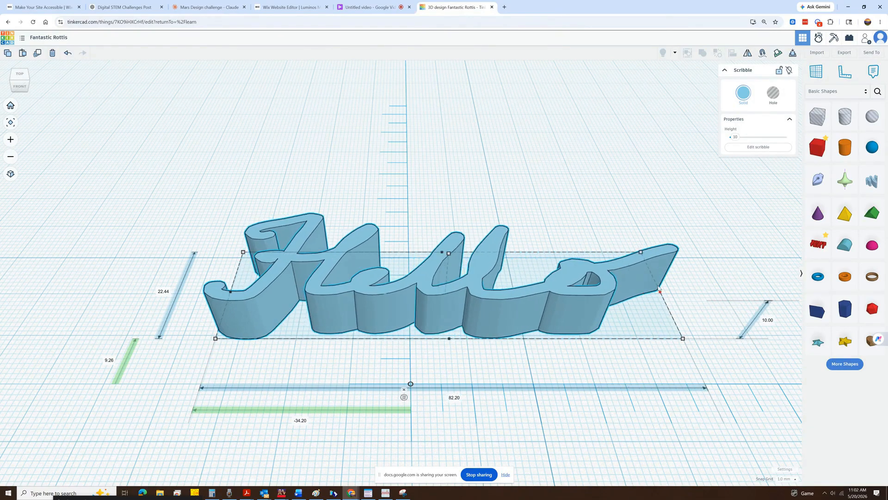
pyautogui.moveTo(449, 255)
pyautogui.mouseDown()
pyautogui.moveTo(453, 225)
pyautogui.moveTo(452, 282)
pyautogui.mouseUp()
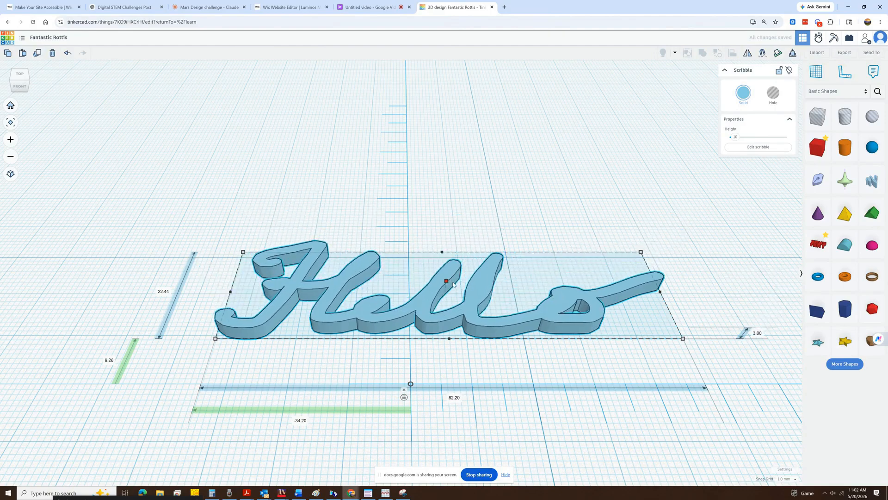
pyautogui.click(740, 96)
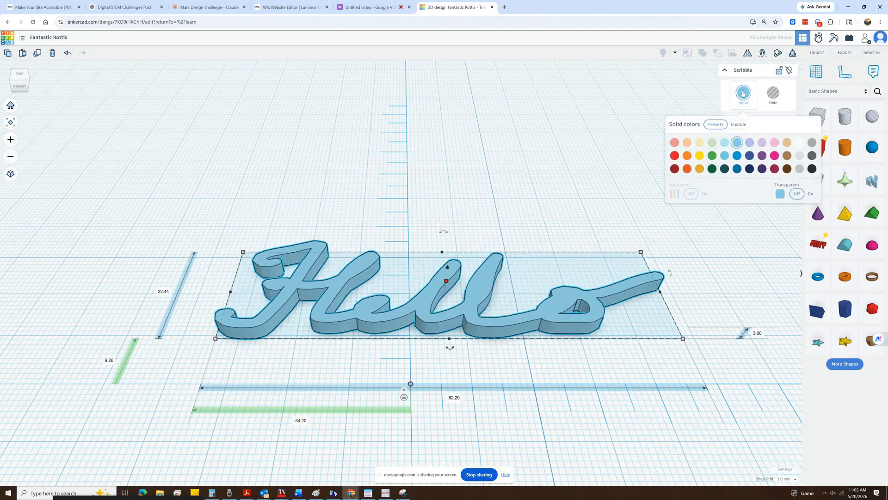
pyautogui.click(711, 169)
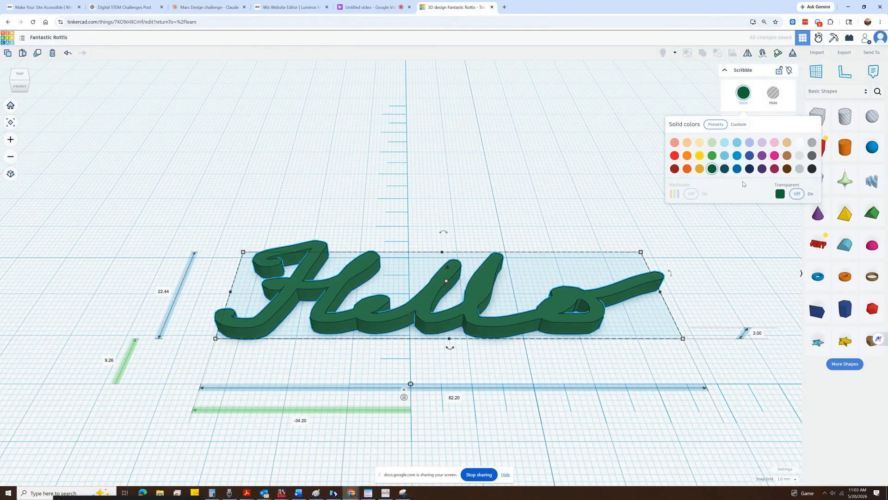
pyautogui.click(810, 194)
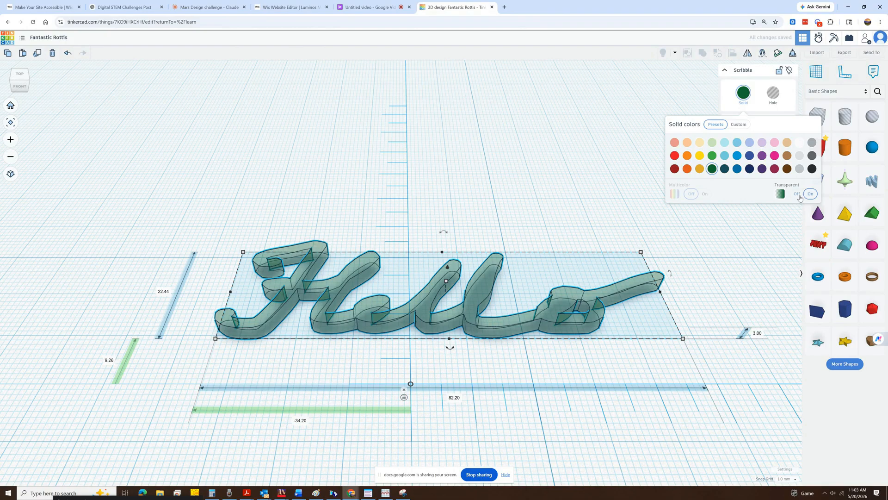
pyautogui.click(797, 194)
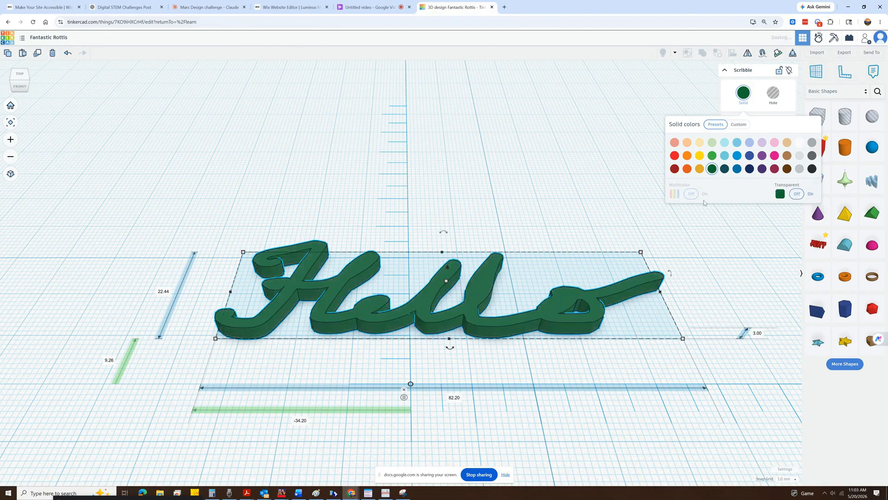
pyautogui.click(523, 180)
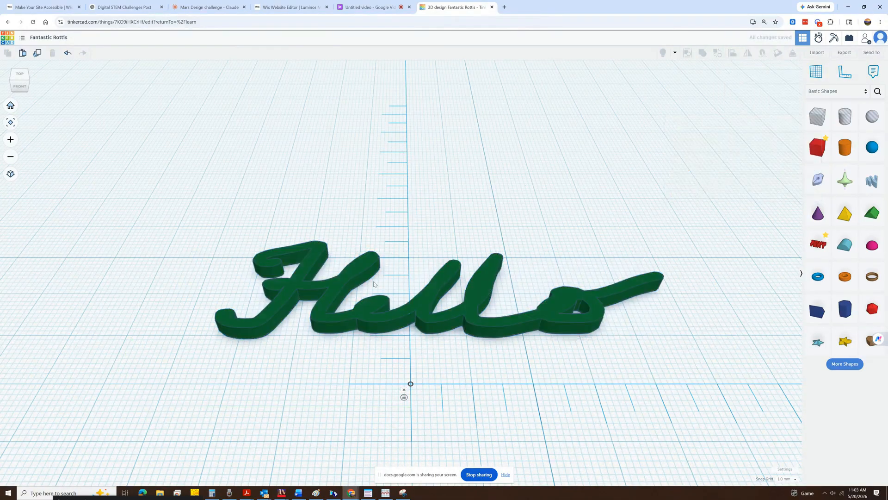
# Try rotating the Hello scribble from a corner view, then cancel the rotation
pyautogui.click(309, 267)
pyautogui.click(6, 89)
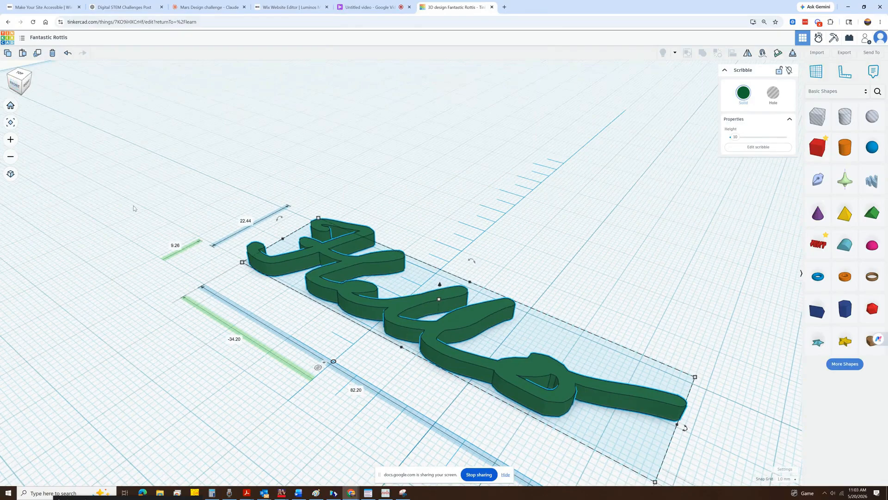
pyautogui.moveTo(271, 217); pyautogui.dragTo(56, 116)
pyautogui.press('Escape')
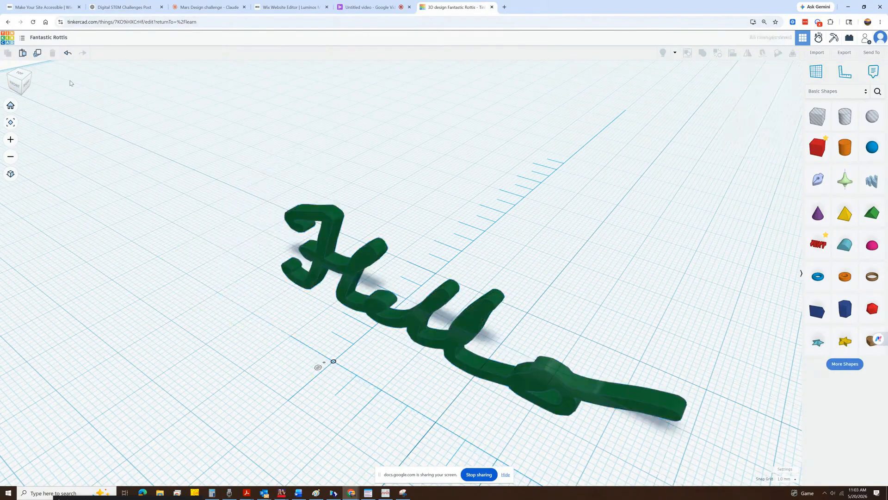
pyautogui.click(15, 85)
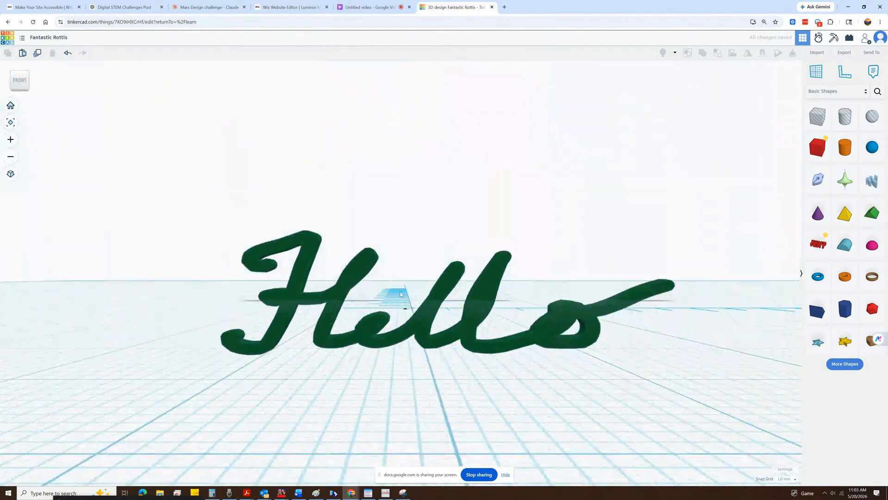
# Lift the Hello scribble off the workplane and view it from above the front
pyautogui.click(449, 283)
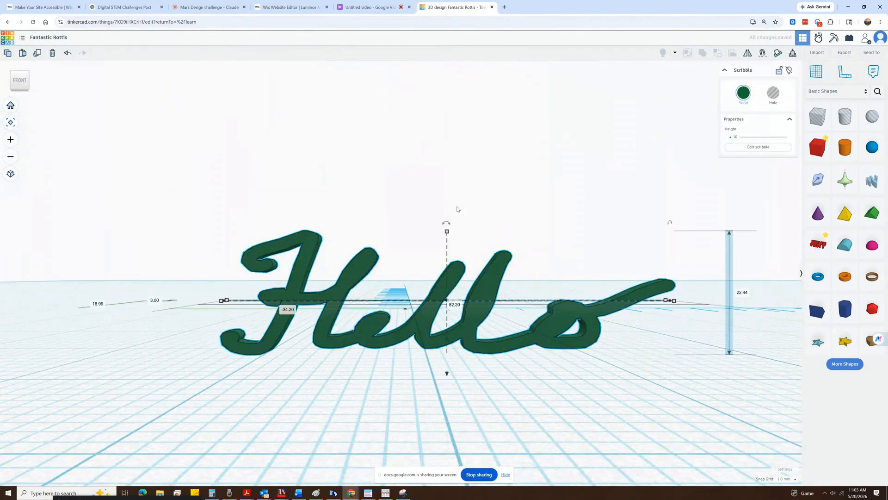
pyautogui.moveTo(447, 374); pyautogui.dragTo(448, 329)
pyautogui.click(369, 166)
pyautogui.scroll(-3, 396, 246)
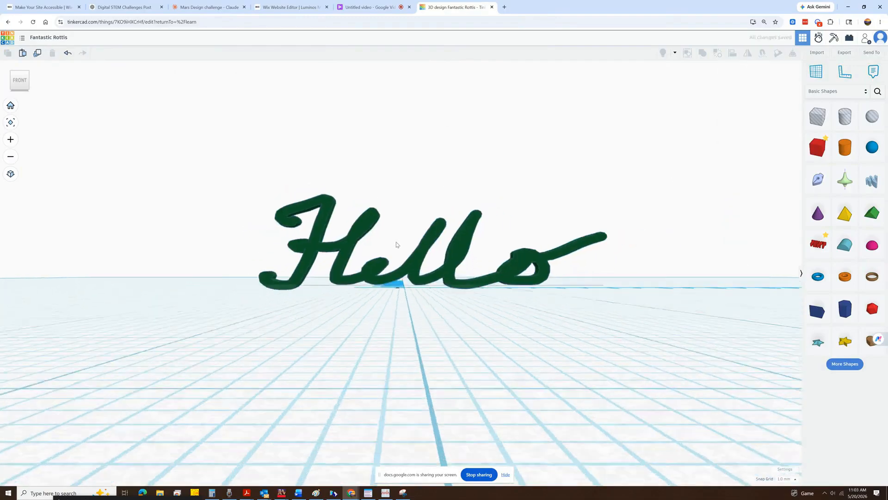
pyautogui.click(25, 81)
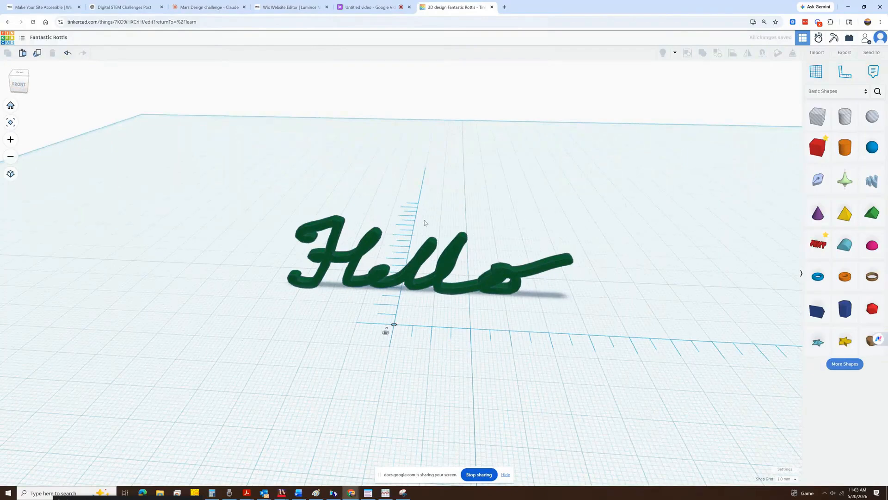
pyautogui.click(368, 265)
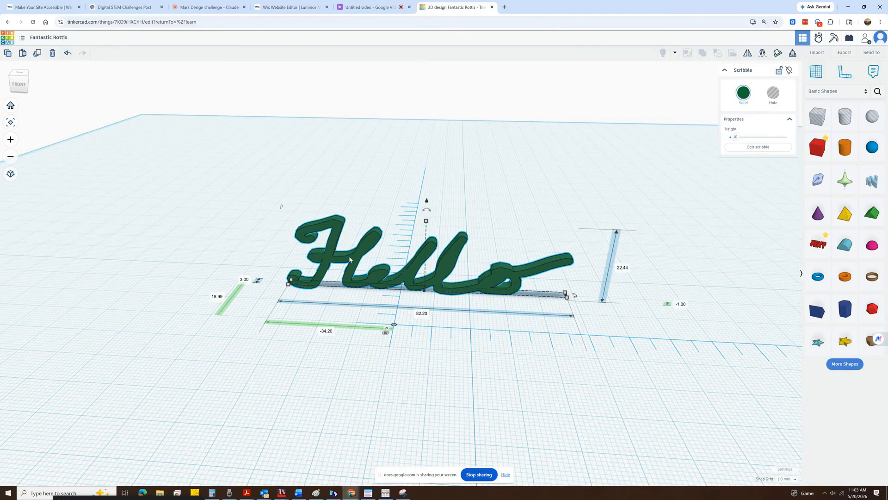
# Swap the Hello scribble for a 69 × 88 × 20 mm red box
pyautogui.press('Delete')
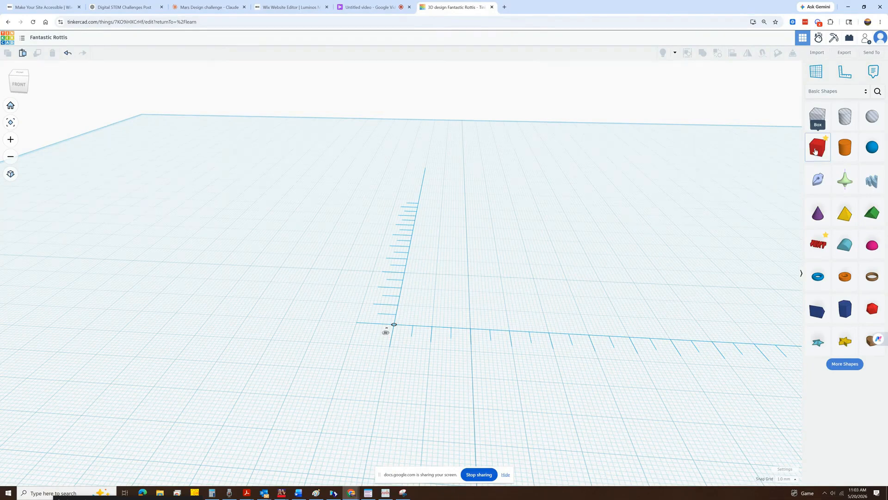
pyautogui.moveTo(815, 154); pyautogui.dragTo(640, 307)
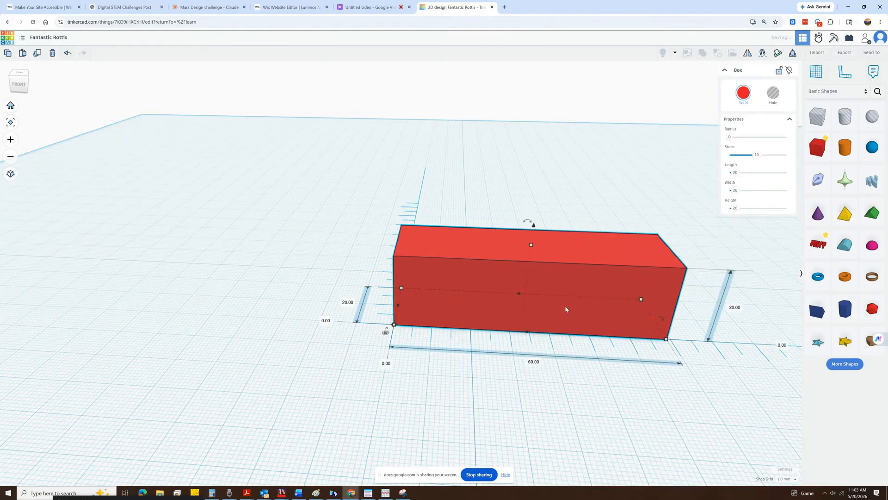
pyautogui.moveTo(531, 244); pyautogui.dragTo(522, 215)
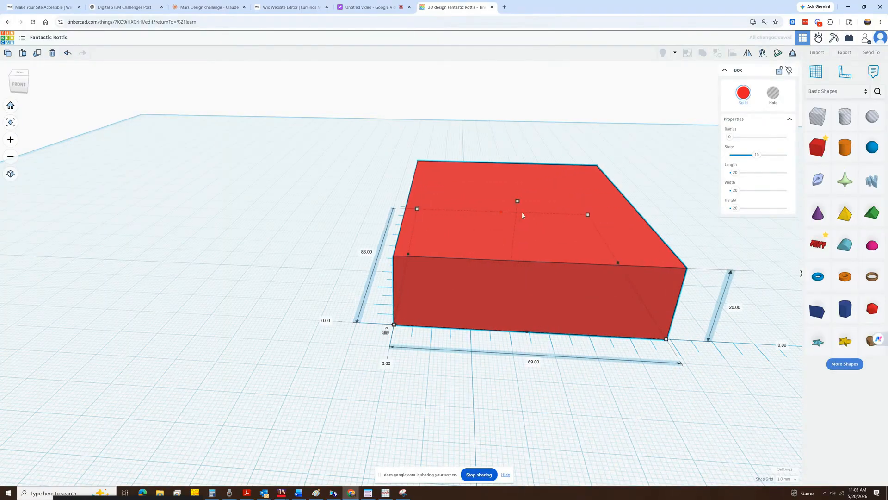
pyautogui.click(645, 165)
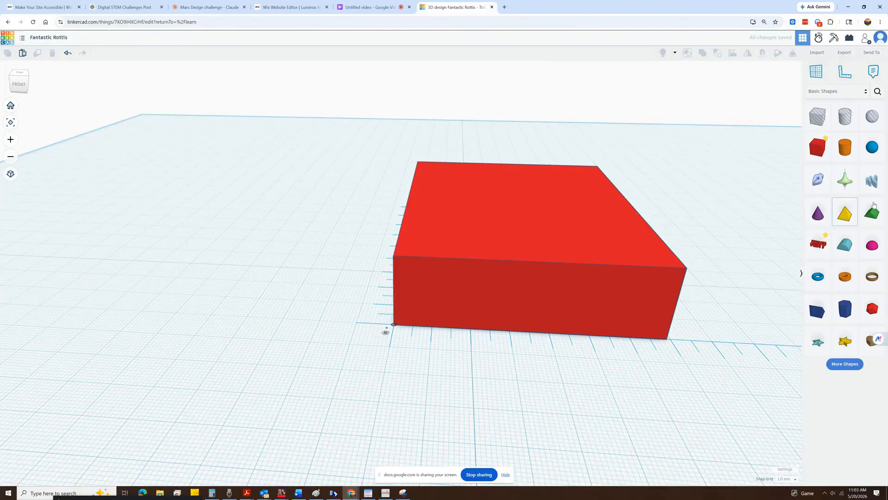
pyautogui.moveTo(873, 186); pyautogui.dragTo(522, 210)
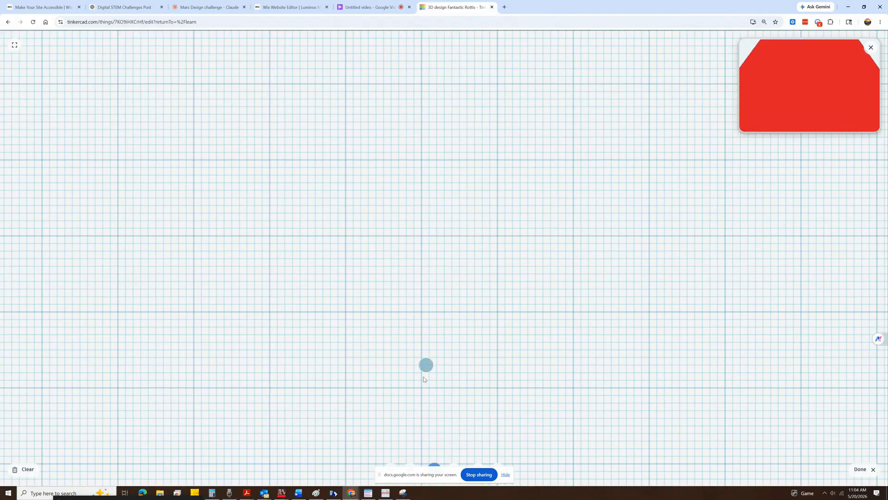
# Draw a freehand heart outline in the scribble editor and extrude it onto the box
pyautogui.moveTo(418, 387)
pyautogui.mouseDown()
pyautogui.moveTo(379, 333)
pyautogui.moveTo(349, 252)
pyautogui.moveTo(347, 201)
pyautogui.moveTo(359, 168)
pyautogui.moveTo(401, 182)
pyautogui.moveTo(419, 237)
pyautogui.moveTo(424, 200)
pyautogui.moveTo(452, 166)
pyautogui.moveTo(479, 162)
pyautogui.moveTo(498, 190)
pyautogui.moveTo(478, 266)
pyautogui.moveTo(418, 387)
pyautogui.mouseUp()
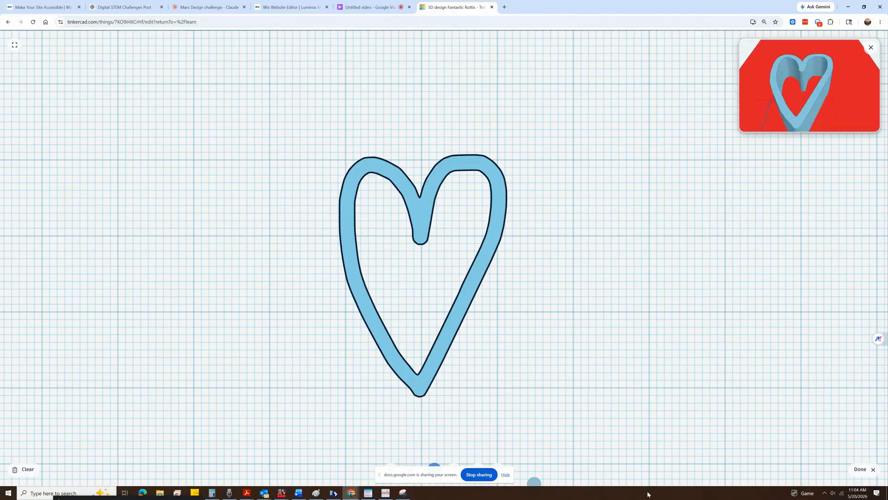
pyautogui.click(863, 469)
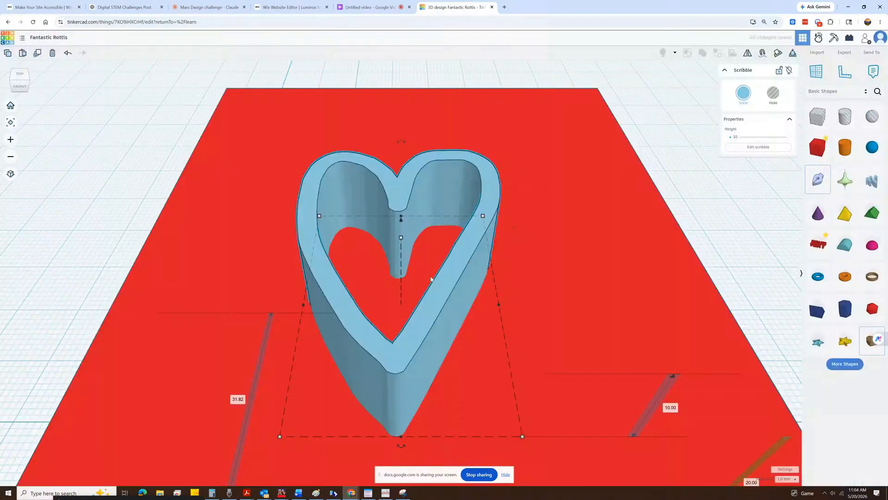
# Set the heart scribble's height to 25 mm so it rises above the red box
pyautogui.moveTo(20, 90); pyautogui.dragTo(162, 164)
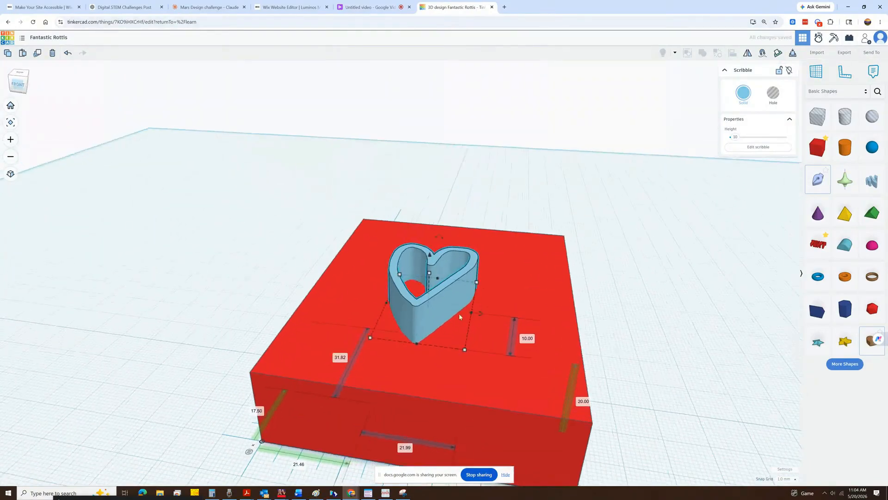
pyautogui.scroll(-2, 458, 313)
pyautogui.scroll(1, 411, 418)
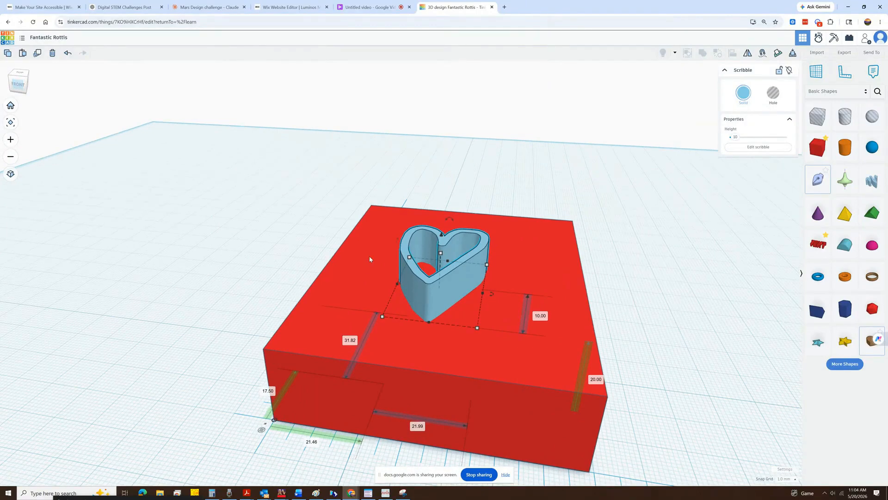
pyautogui.click(498, 397)
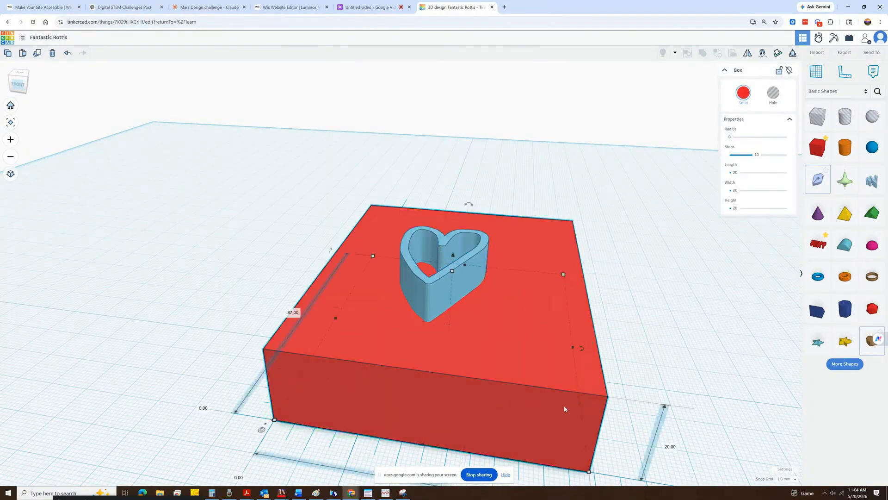
pyautogui.click(486, 262)
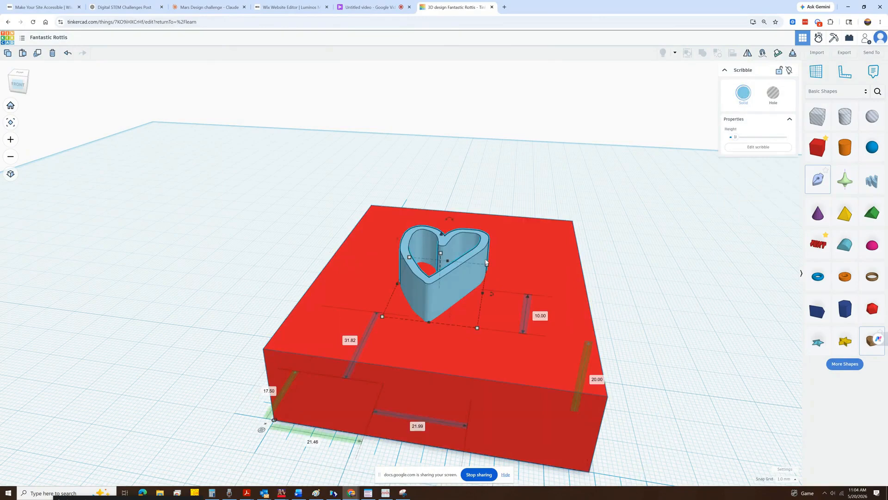
pyautogui.click(540, 316)
pyautogui.write('25')
pyautogui.press('Return')
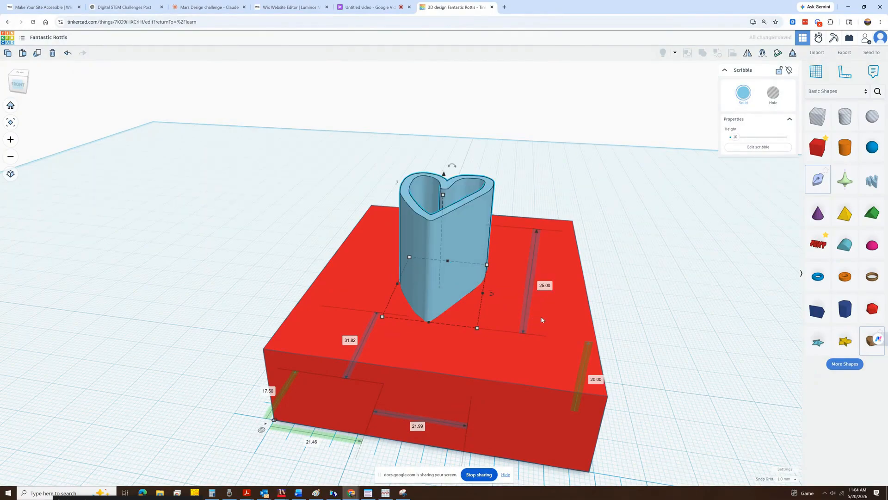
pyautogui.scroll(-3, 403, 331)
pyautogui.scroll(2, 384, 393)
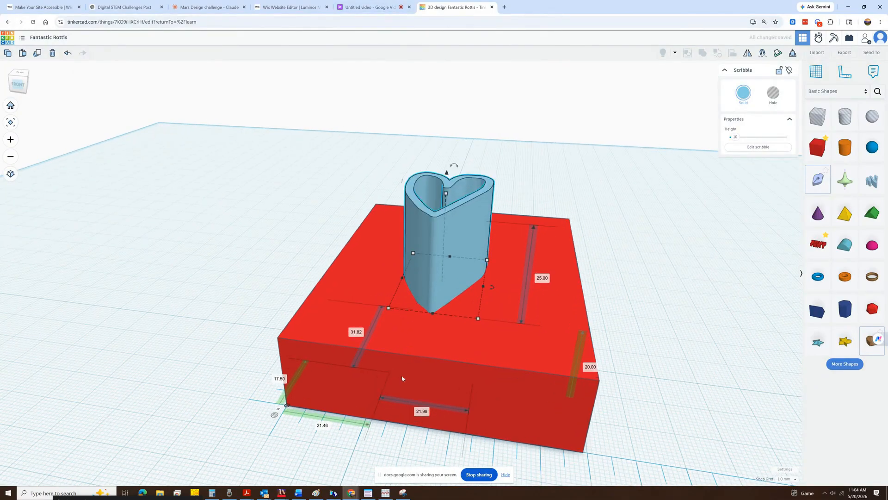
pyautogui.click(581, 294)
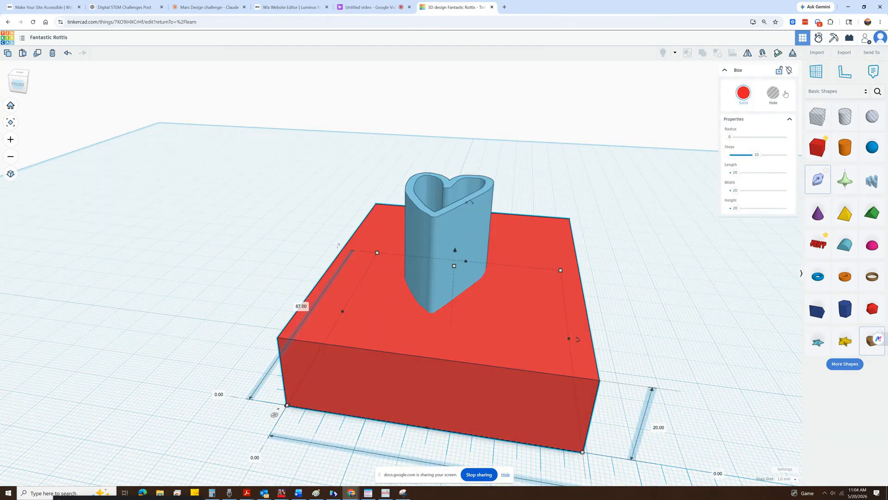
# Make the red box transparent through its Solid colour options
pyautogui.click(743, 92)
pyautogui.click(811, 193)
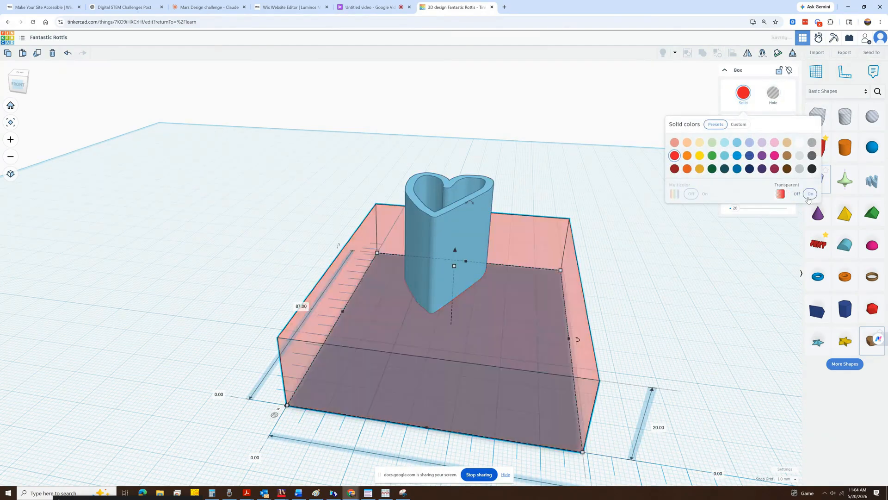
pyautogui.click(634, 283)
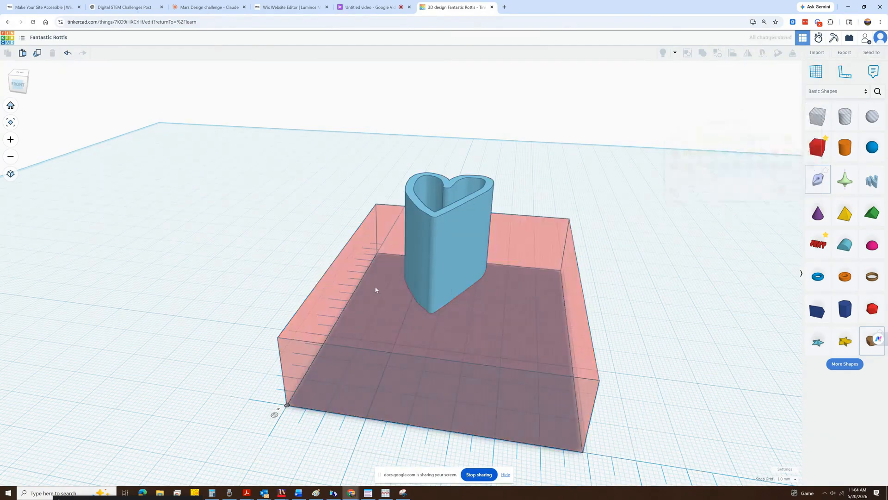
# From the front view, lower the 25 mm heart scribble to 0 mm elevation inside the box
pyautogui.click(17, 84)
pyautogui.click(434, 208)
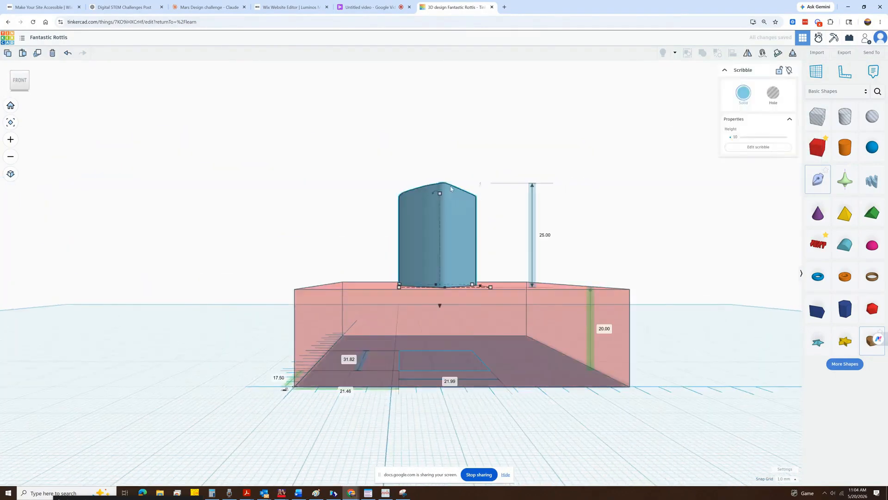
pyautogui.moveTo(440, 307); pyautogui.dragTo(440, 379)
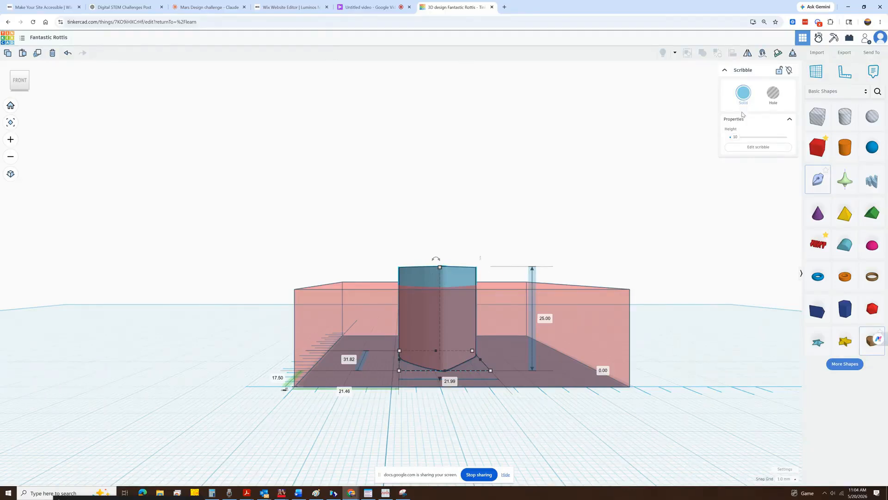
# Turn the heart scribble into a hole, then widen it to 38.54 and stretch it toward the back
pyautogui.click(743, 97)
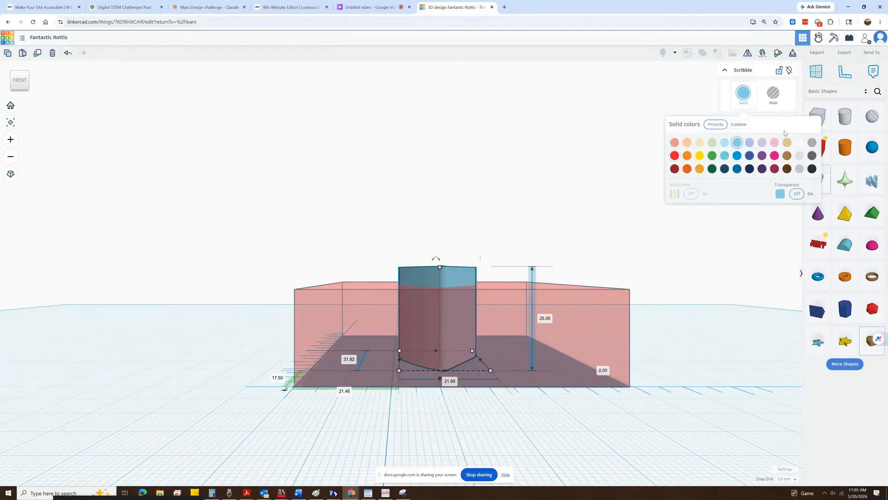
pyautogui.click(773, 94)
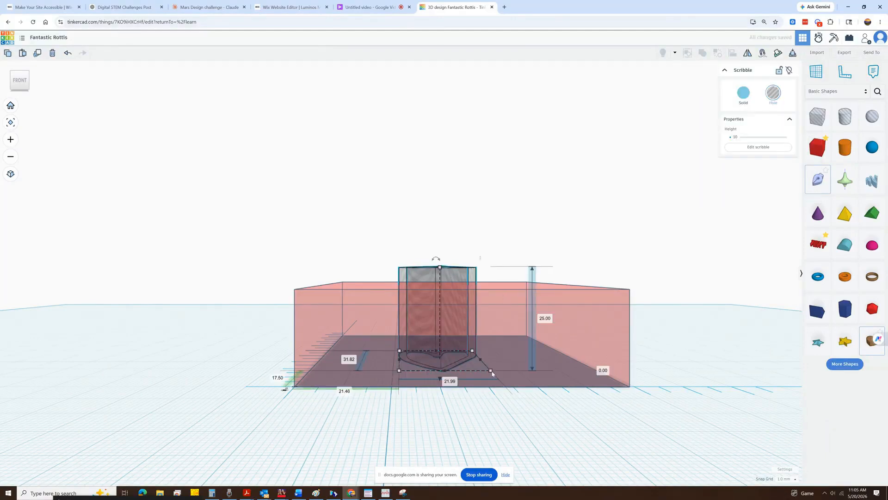
pyautogui.moveTo(482, 362); pyautogui.dragTo(536, 359)
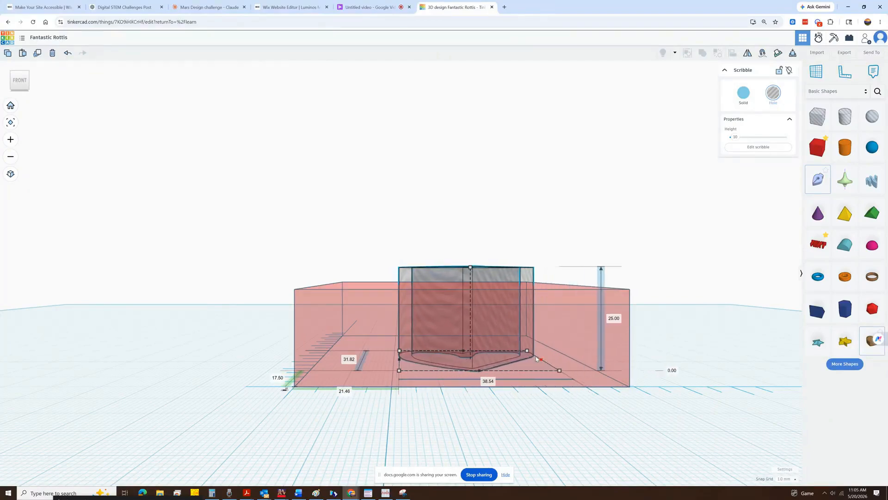
pyautogui.moveTo(464, 351); pyautogui.dragTo(462, 341)
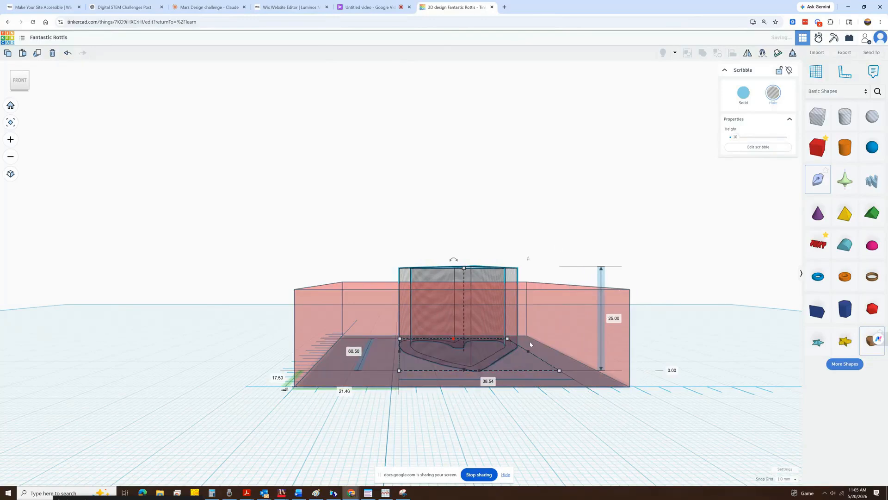
pyautogui.click(540, 202)
# From the top view, stretch the heart hole left and forward to 54 × 72 mm
pyautogui.click(20, 72)
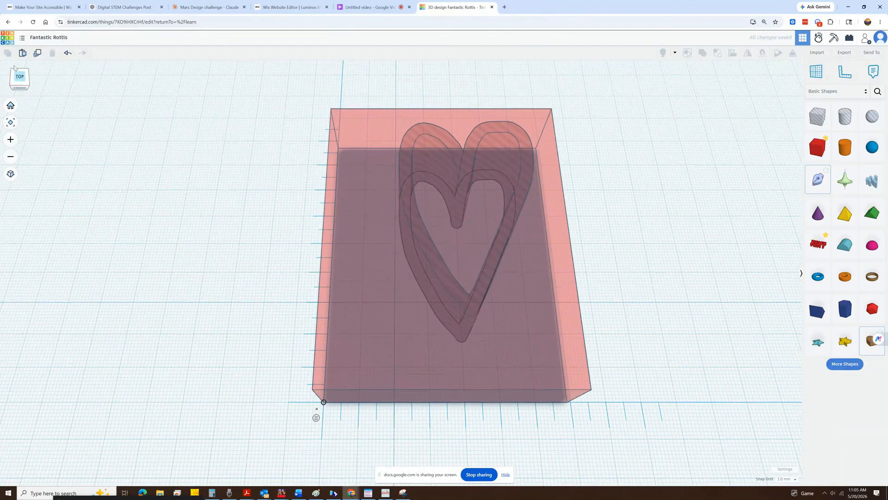
pyautogui.moveTo(20, 76); pyautogui.dragTo(23, 76)
pyautogui.click(19, 78)
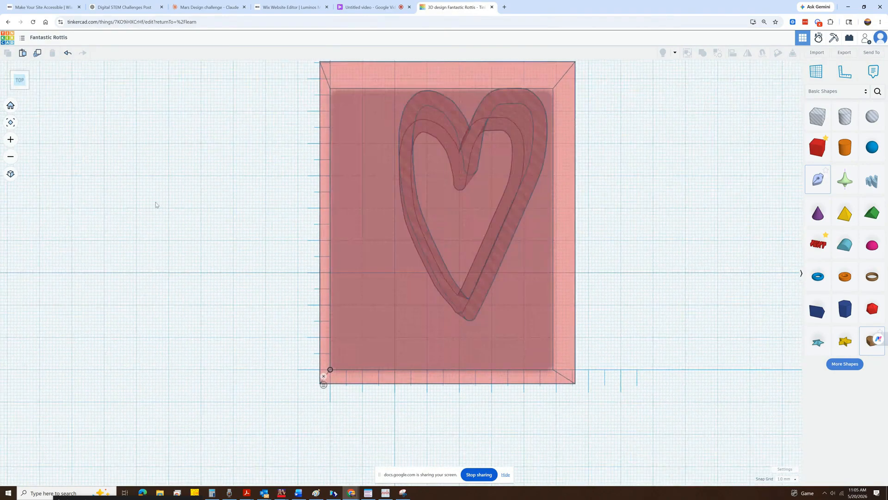
pyautogui.click(508, 204)
pyautogui.moveTo(401, 216); pyautogui.dragTo(349, 215)
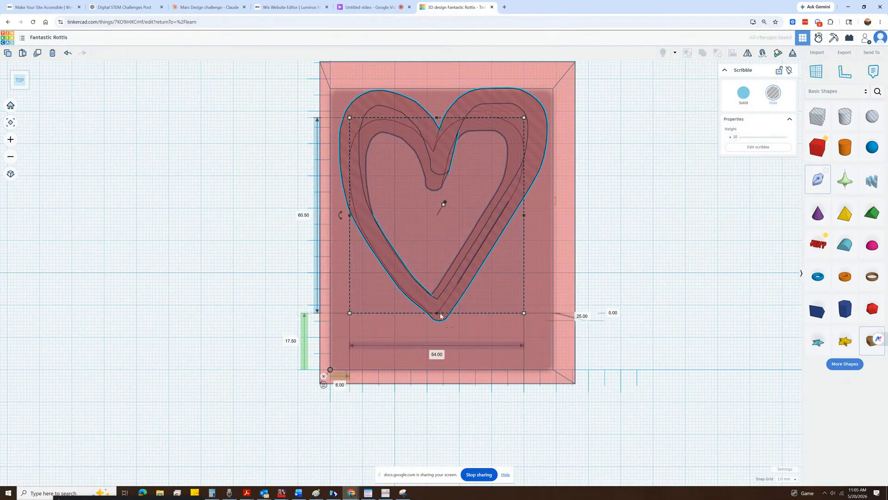
pyautogui.moveTo(440, 316); pyautogui.dragTo(437, 355)
pyautogui.click(207, 120)
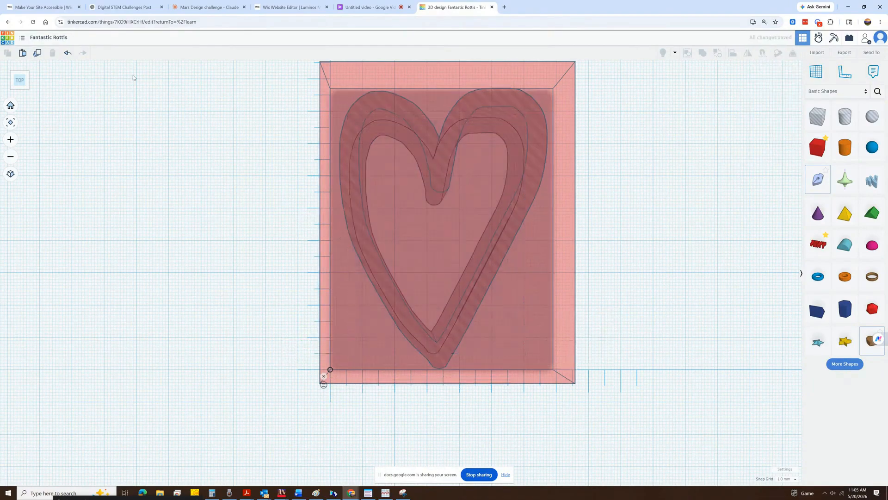
pyautogui.click(19, 72)
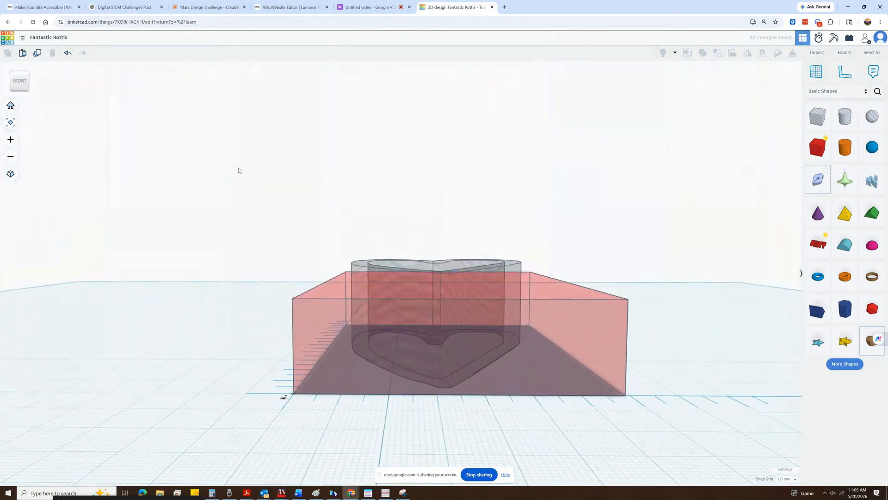
# Group the box and heart hole into one union with the heart cut out
pyautogui.hotkey('ctrl', 'a')
pyautogui.click(702, 53)
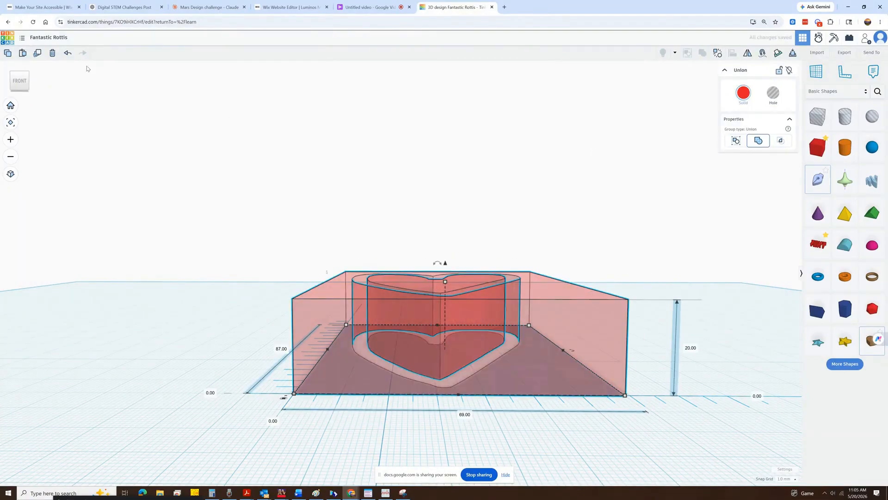
pyautogui.click(19, 73)
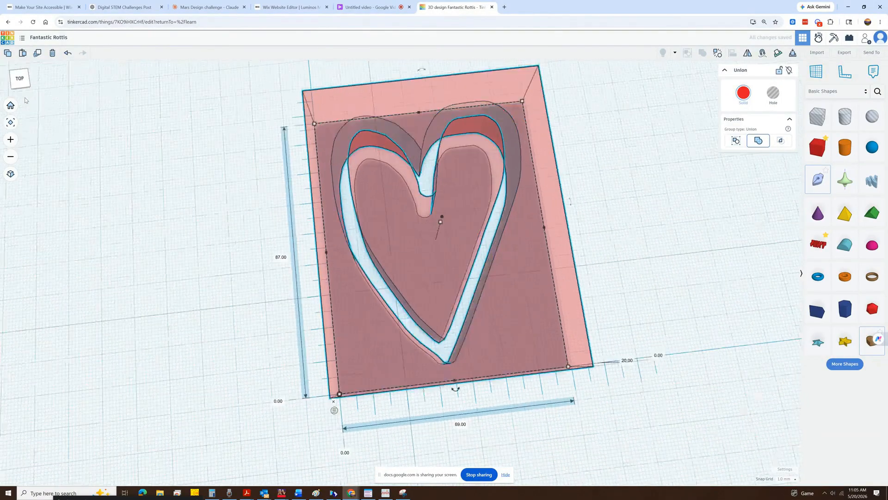
pyautogui.click(20, 79)
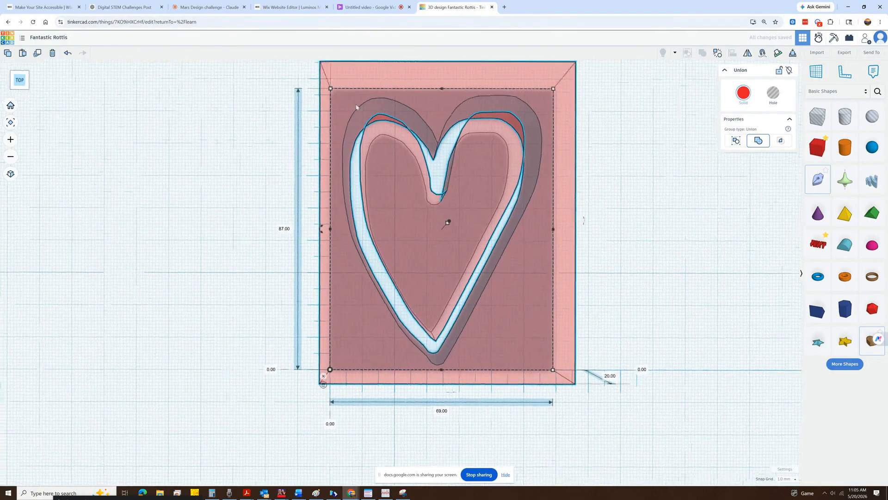
pyautogui.press('Escape')
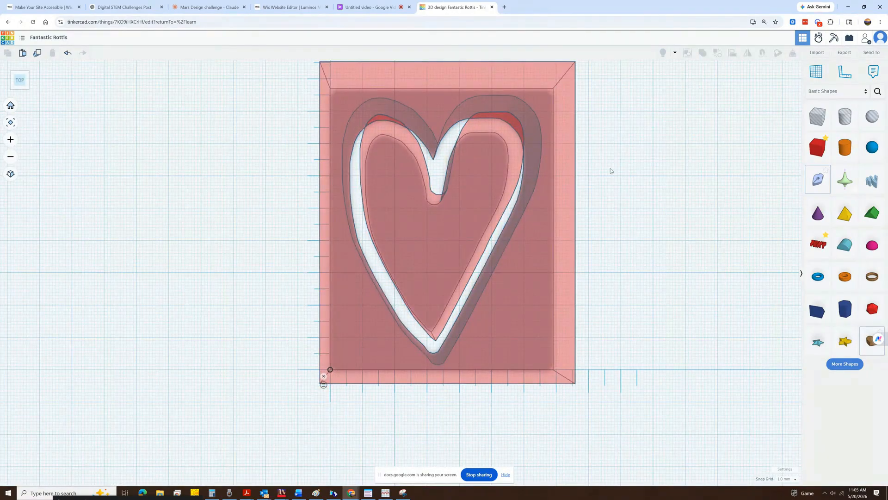
# Make the union solid opaque red by turning Transparent off
pyautogui.click(565, 91)
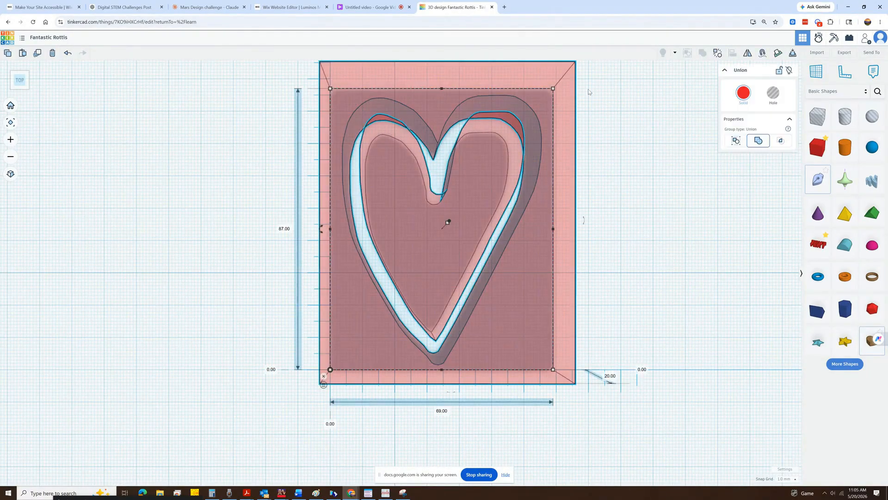
pyautogui.click(754, 95)
pyautogui.click(777, 195)
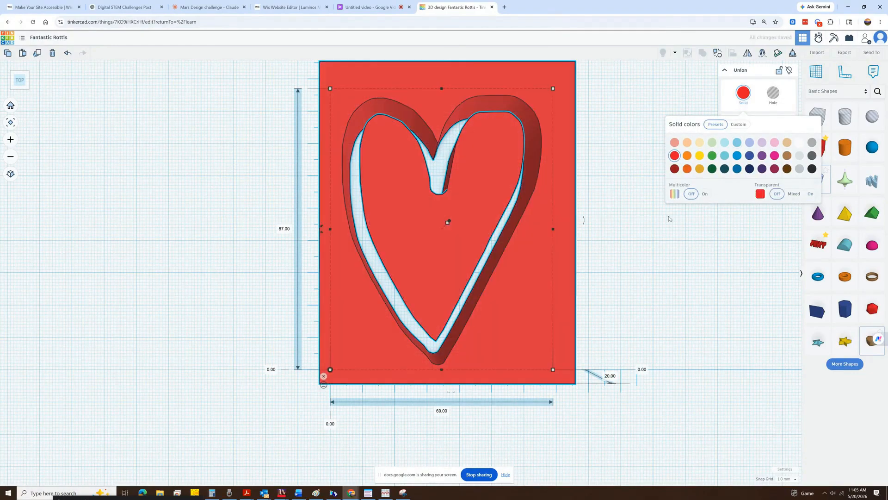
pyautogui.click(629, 218)
pyautogui.moveTo(24, 83); pyautogui.dragTo(29, 93)
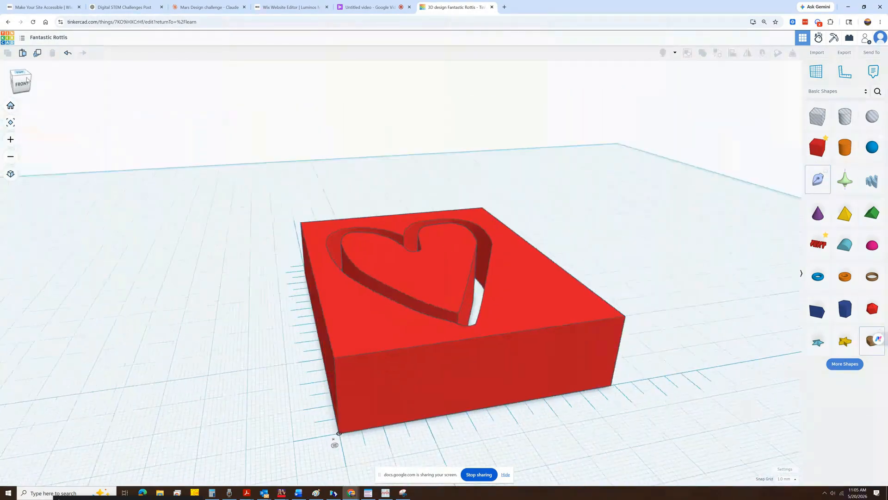
# Lower the heart block, undo it, and check the 2 mm, 69 × 87 mm plaque from above
pyautogui.click(437, 333)
pyautogui.moveTo(431, 248); pyautogui.dragTo(435, 317)
pyautogui.hotkey('ctrl', 'z')
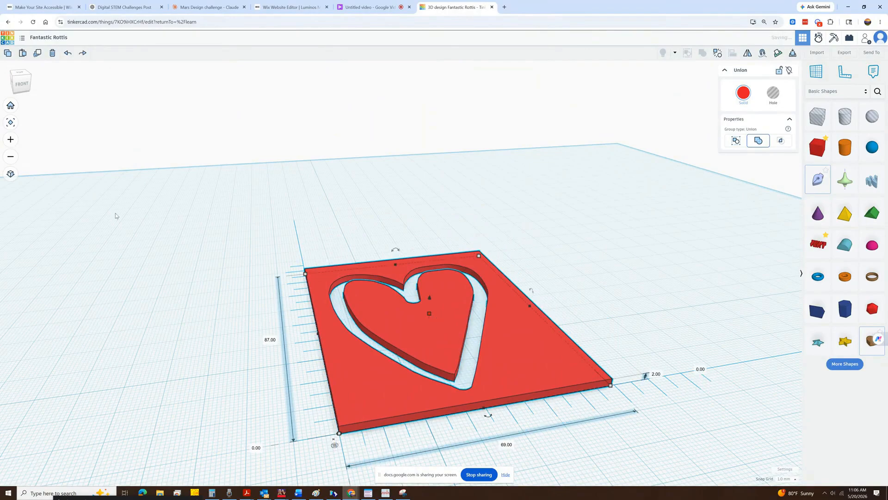
pyautogui.press('Escape')
pyautogui.click(23, 83)
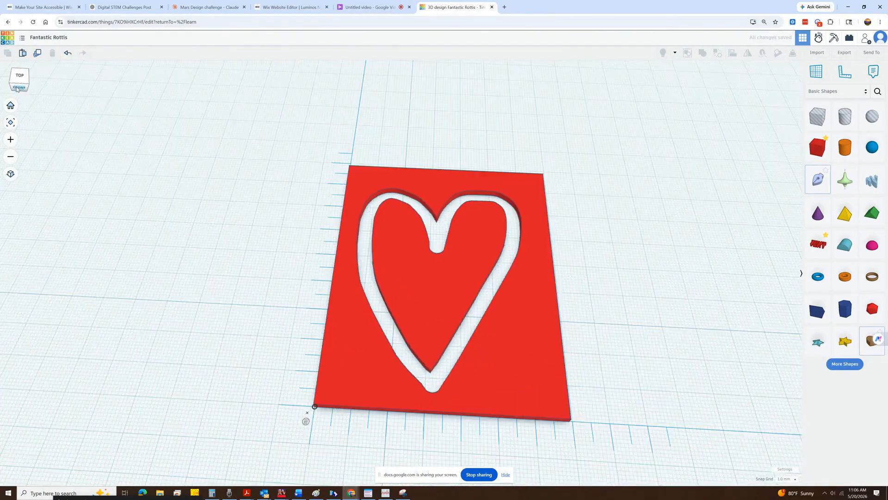
pyautogui.moveTo(22, 91); pyautogui.dragTo(23, 89)
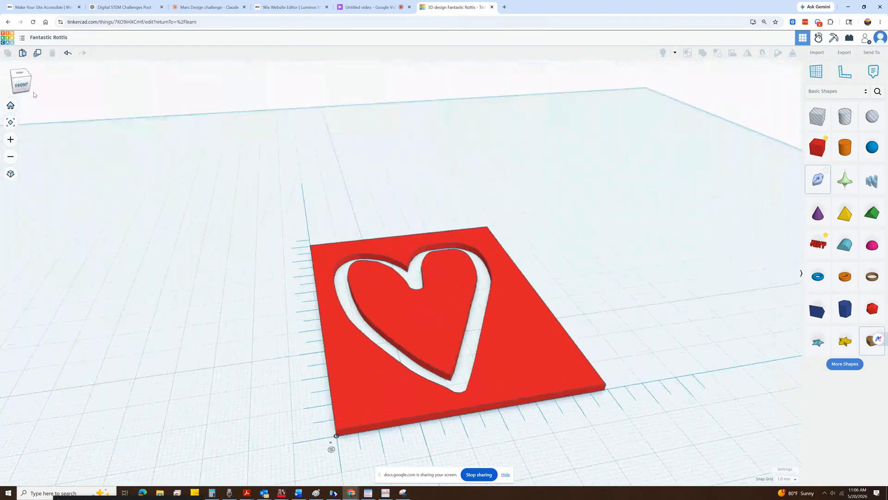